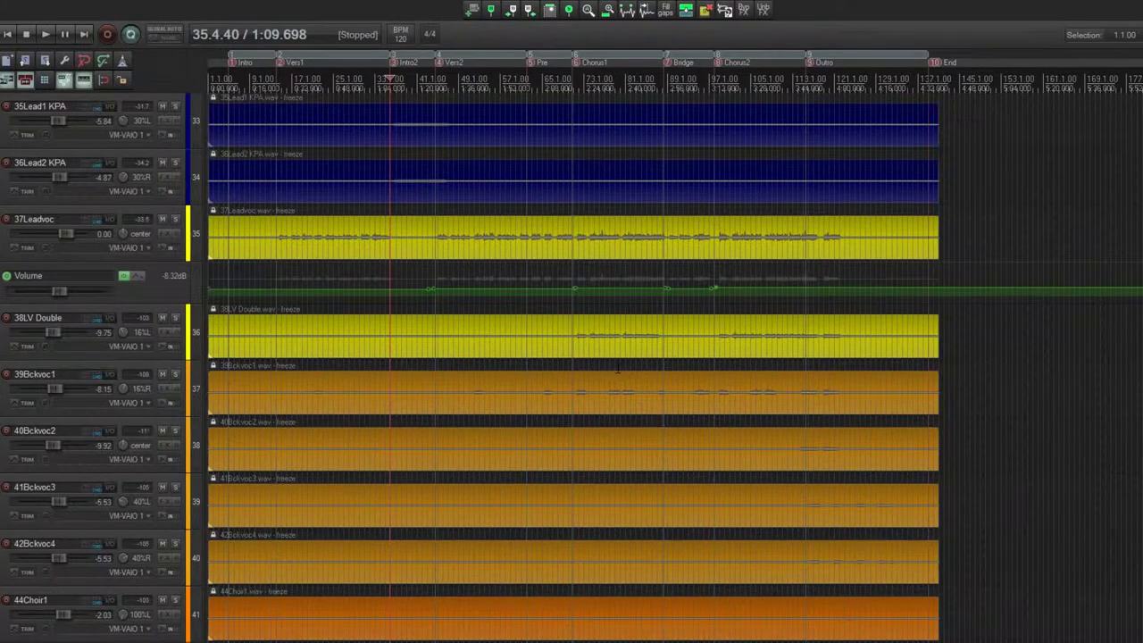
Play the DRUMS bus soloed in the mixer and inspect the virtual channel settings in its first Virtual Mix Rack
{"action": "key", "text": "ctrl+m"}
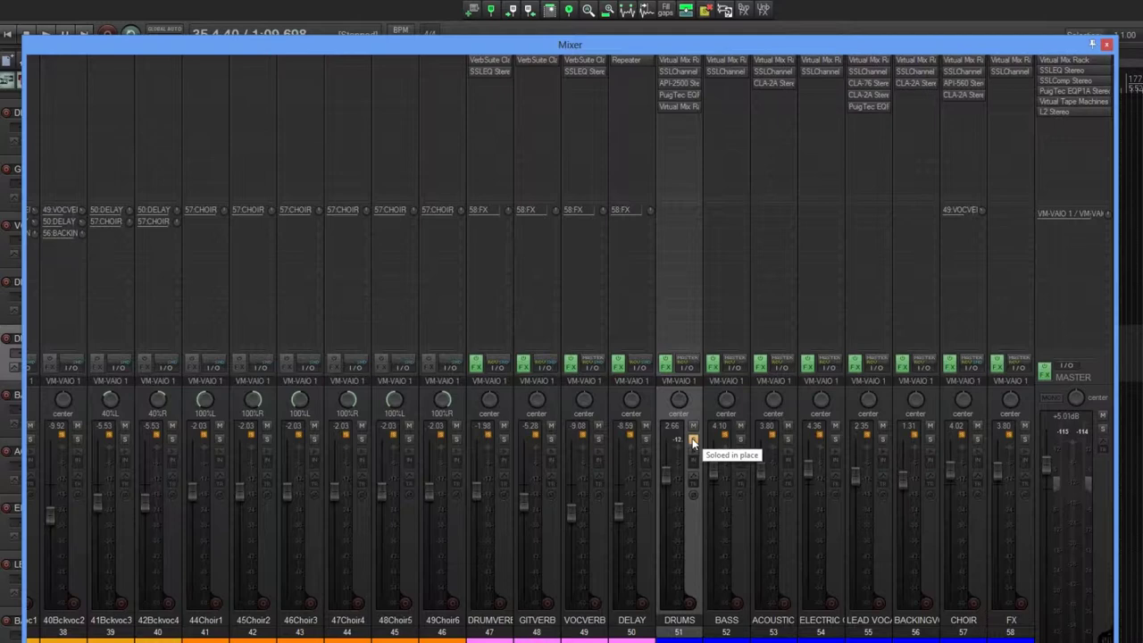
{"action": "key", "text": "space"}
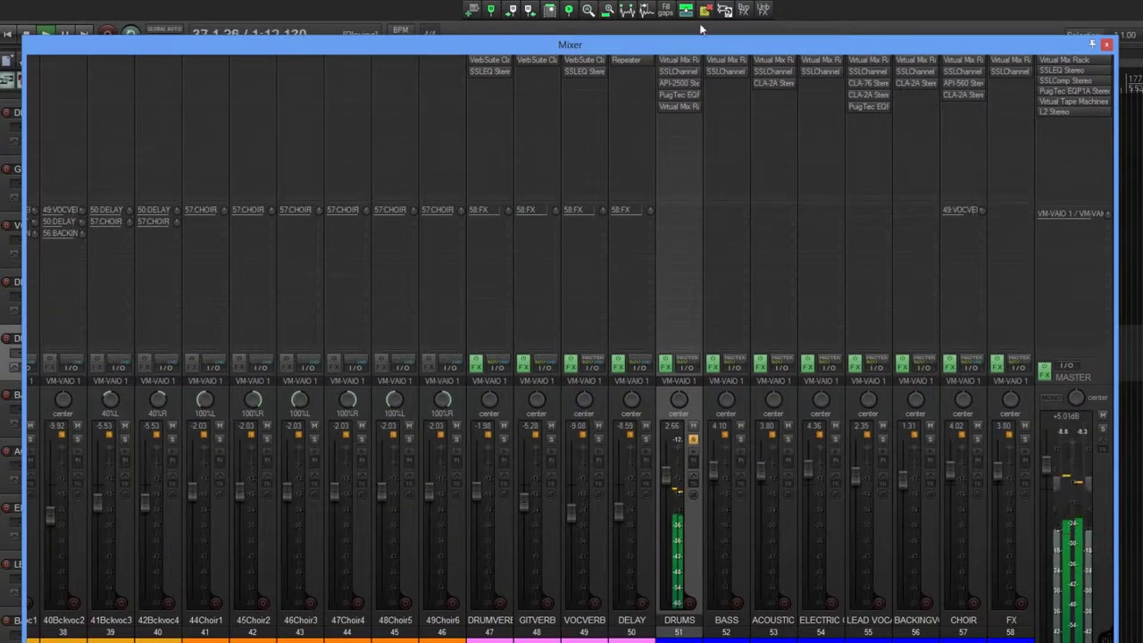
{"action": "left_click", "coordinate": [688, 57]}
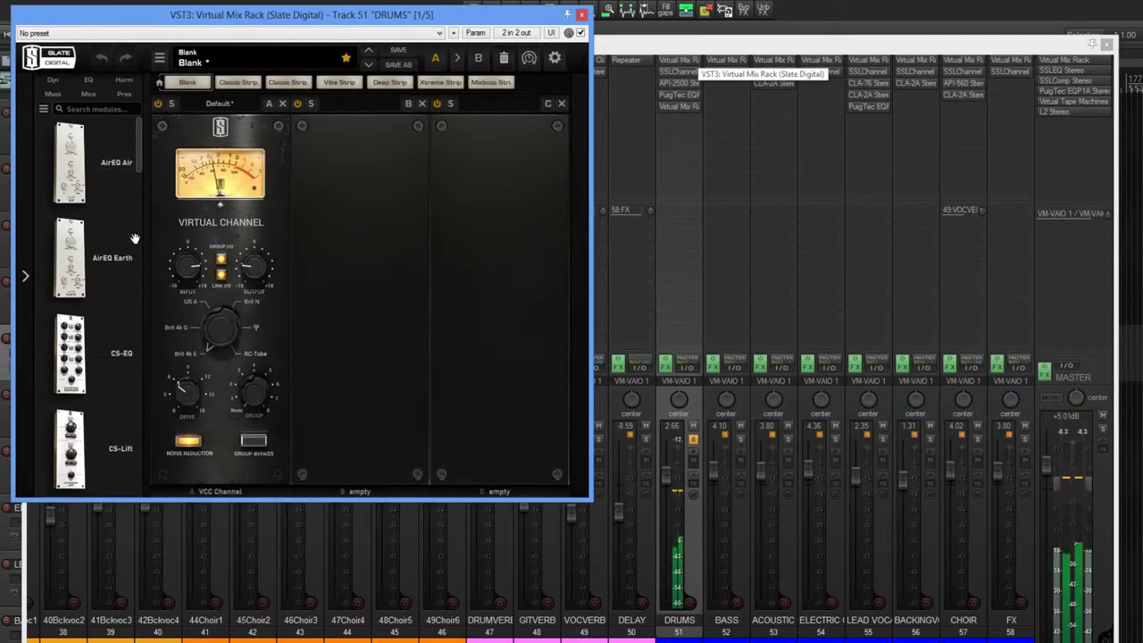
{"action": "mouse_move", "coordinate": [187, 266]}
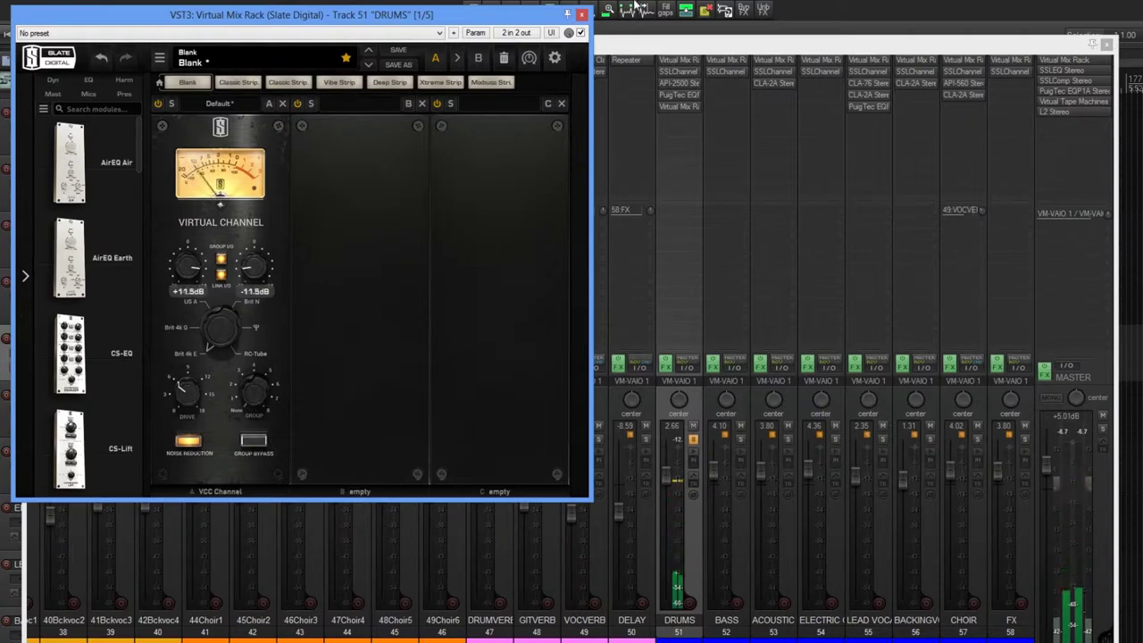
{"action": "left_click", "coordinate": [769, 149]}
Adjust the high-pass filter in the DRUMS bus's SSLChannel and review its equaliser bands during playback
{"action": "left_click", "coordinate": [692, 73]}
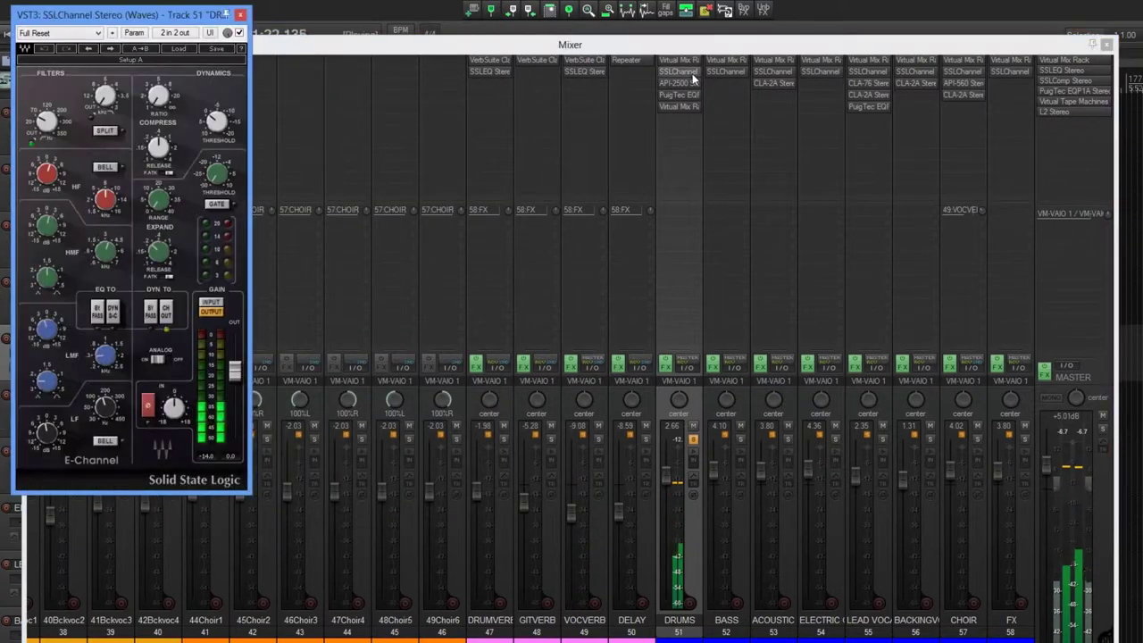
{"action": "mouse_move", "coordinate": [104, 406]}
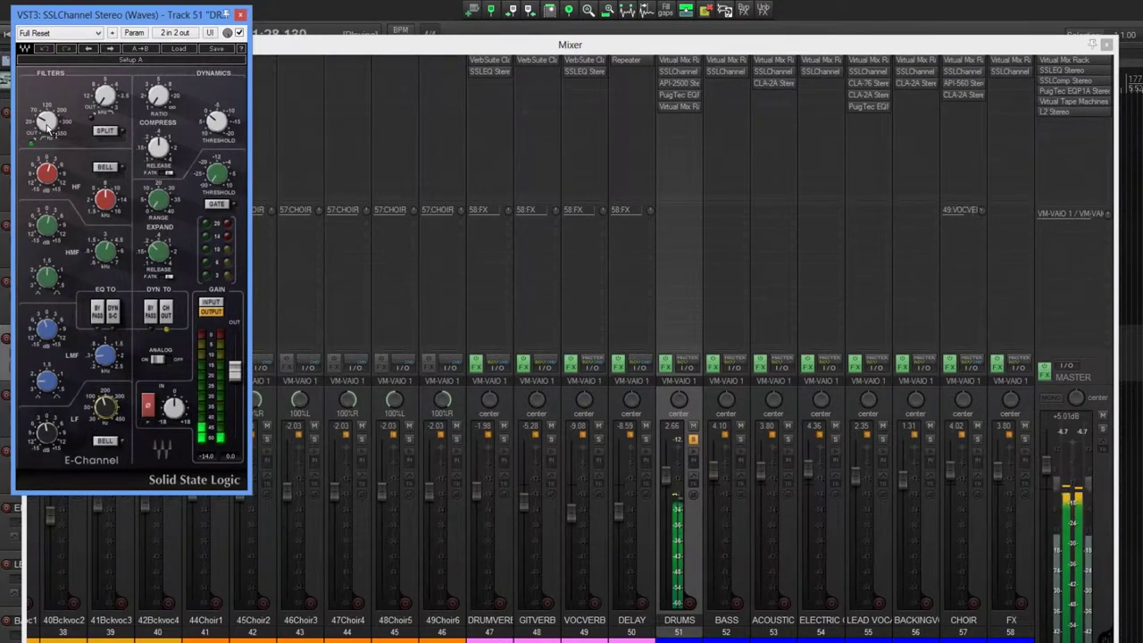
{"action": "mouse_move", "coordinate": [45, 118]}
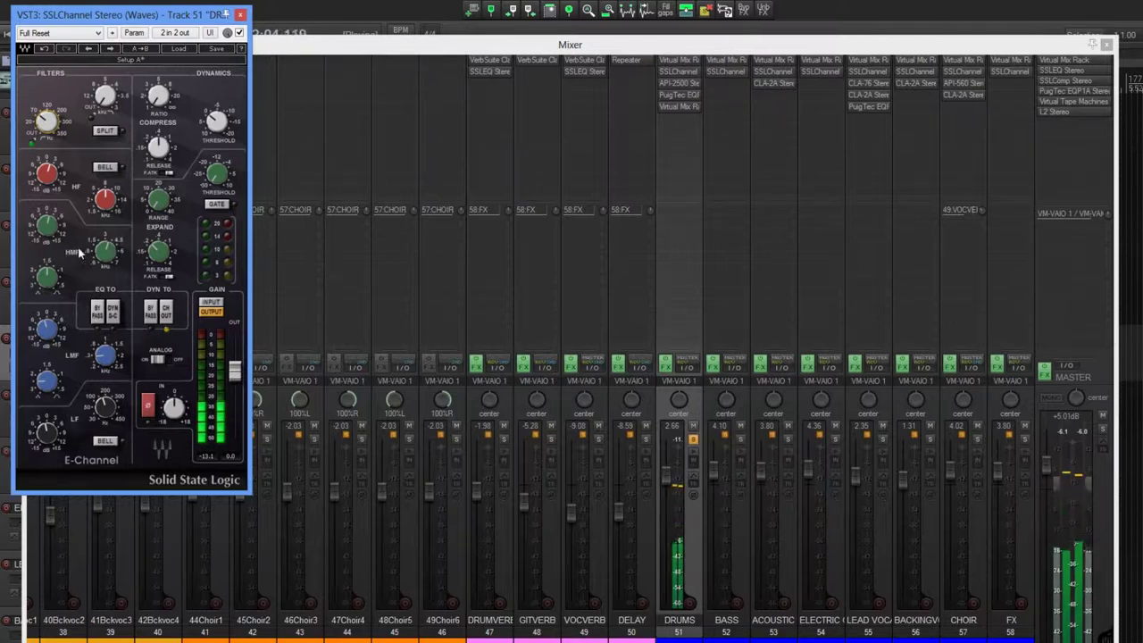
{"action": "mouse_move", "coordinate": [104, 252]}
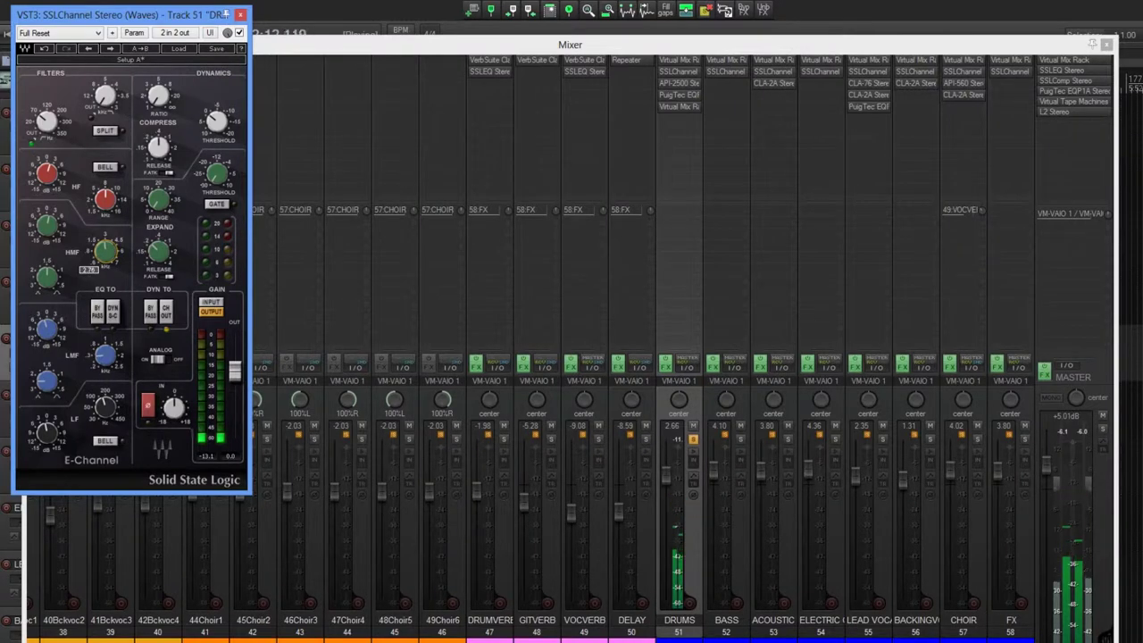
{"action": "mouse_move", "coordinate": [47, 225]}
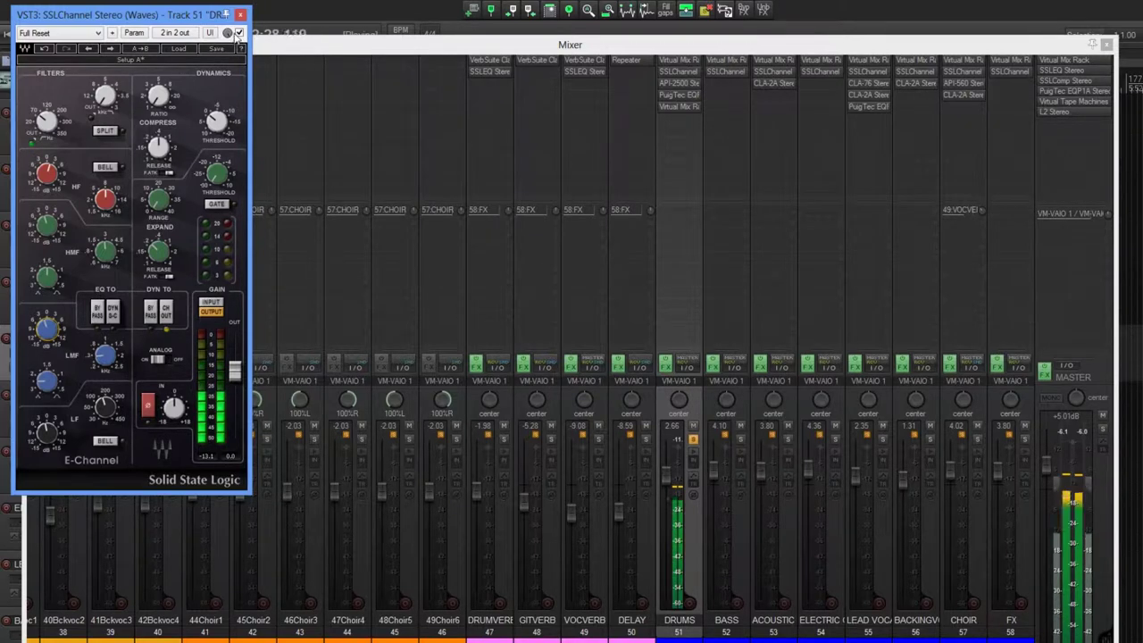
Compare the drums with the SSLChannel bypassed and enabled, stopping playback and closing the plug-in when done
{"action": "left_click", "coordinate": [239, 33]}
{"action": "left_click", "coordinate": [239, 33]}
{"action": "key", "text": "space"}
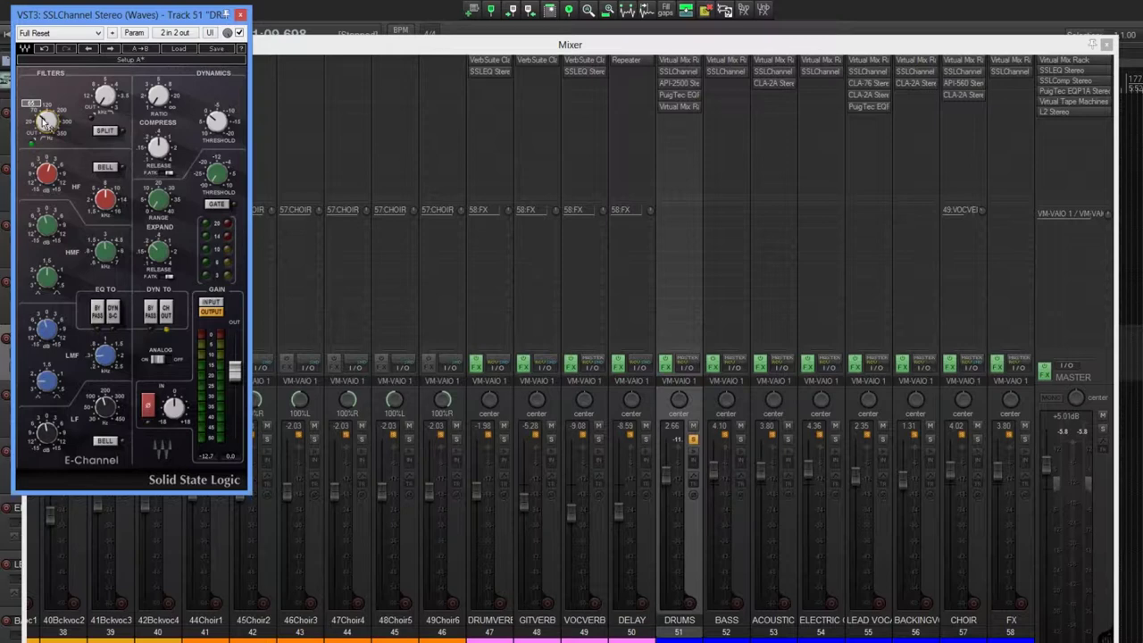
{"action": "left_click", "coordinate": [240, 15]}
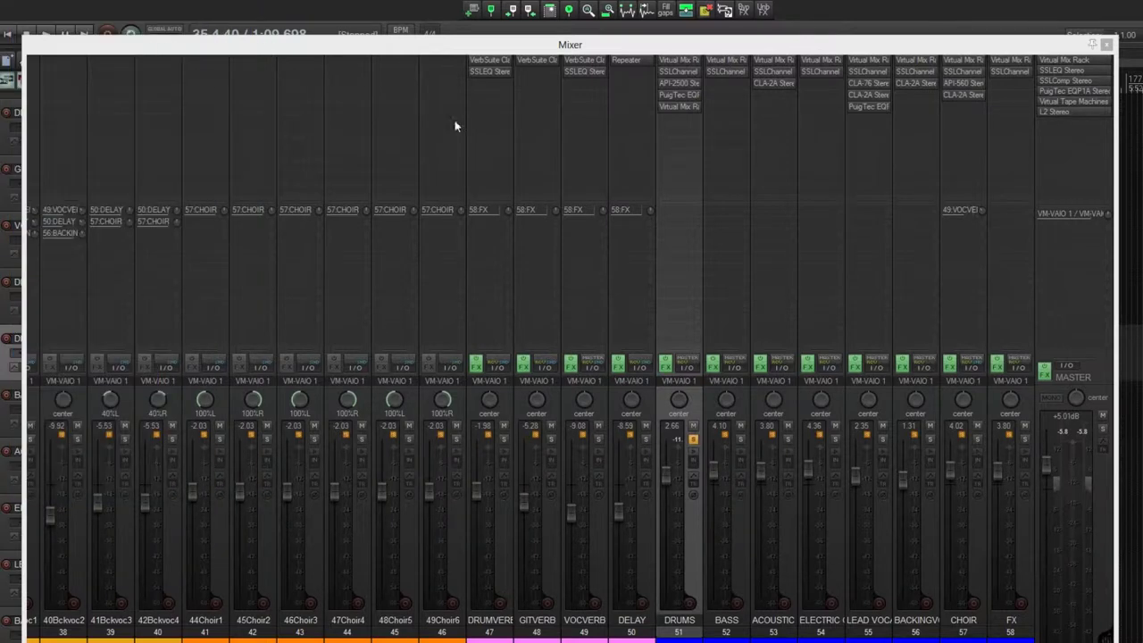
In the DRUMS bus's API-2500 compressor, set the thrust to Norm and lower the threshold to about -4.5 dB
{"action": "left_click", "coordinate": [679, 83]}
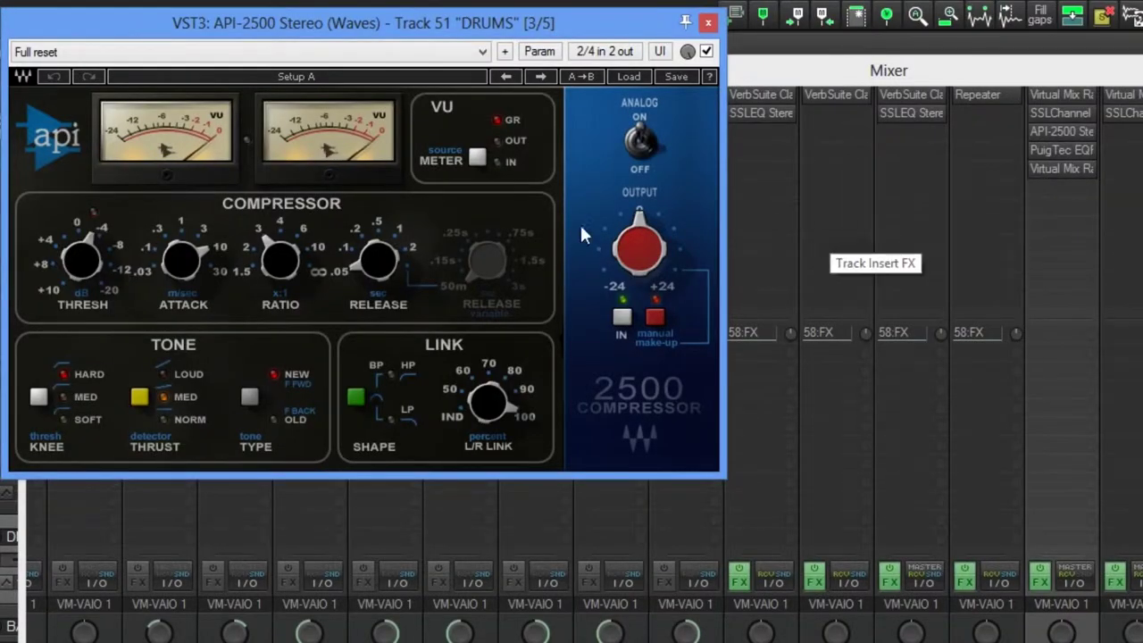
{"action": "mouse_move", "coordinate": [81, 271]}
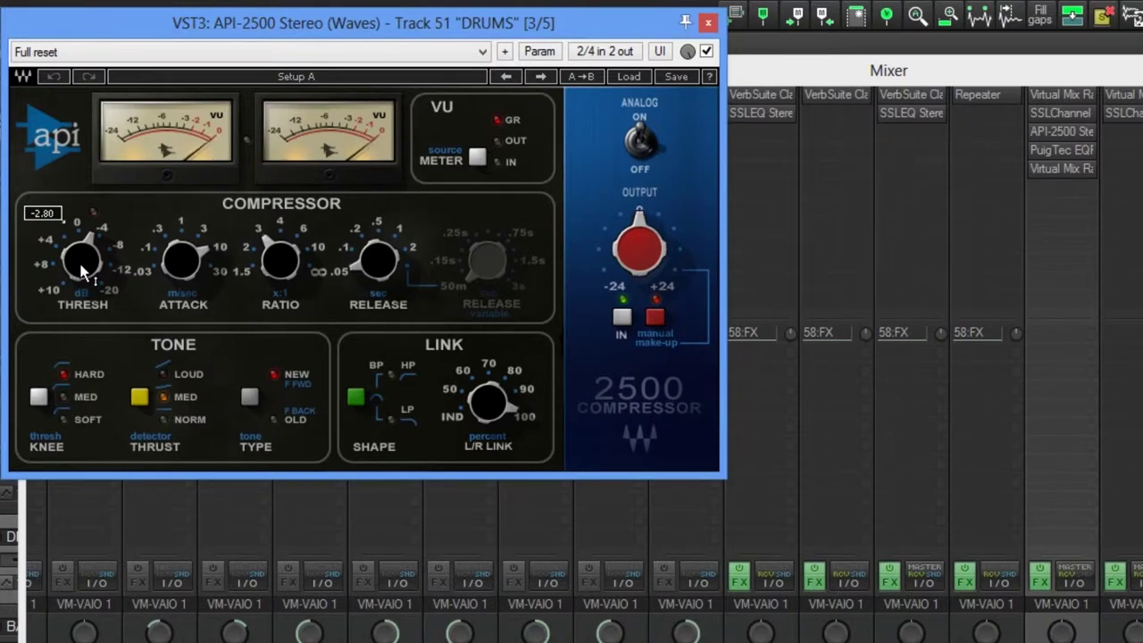
{"action": "left_click", "coordinate": [139, 398]}
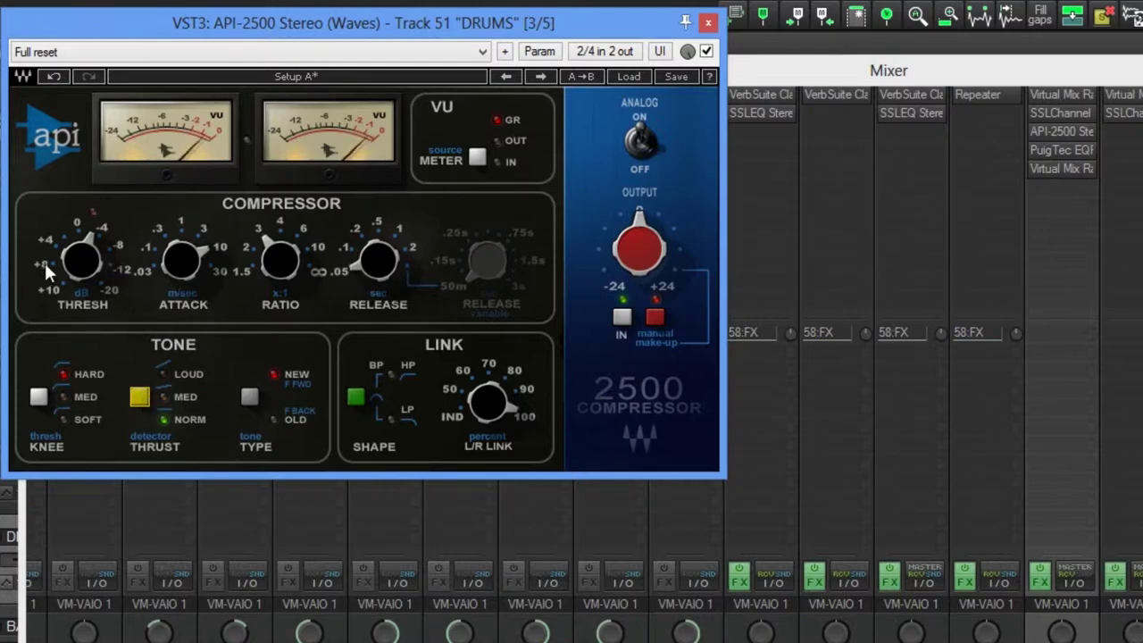
{"action": "left_click_drag", "start_coordinate": [82, 261], "coordinate": [83, 249]}
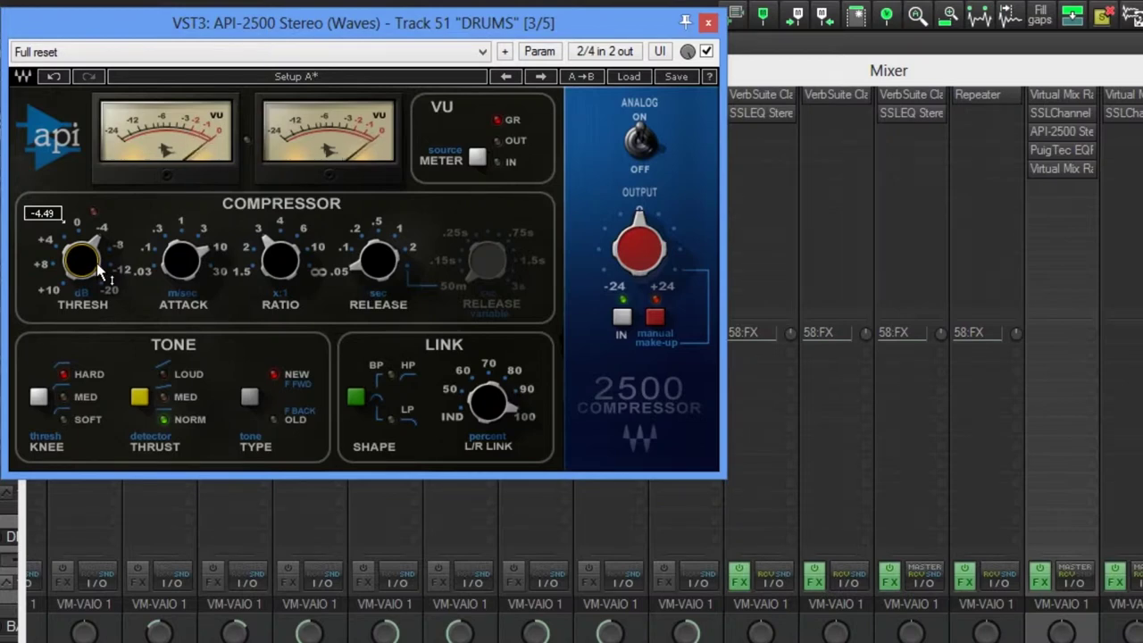
Set the API-2500's link shape to HP and its tone type to Old, and return to the mixer
{"action": "left_click", "coordinate": [355, 400]}
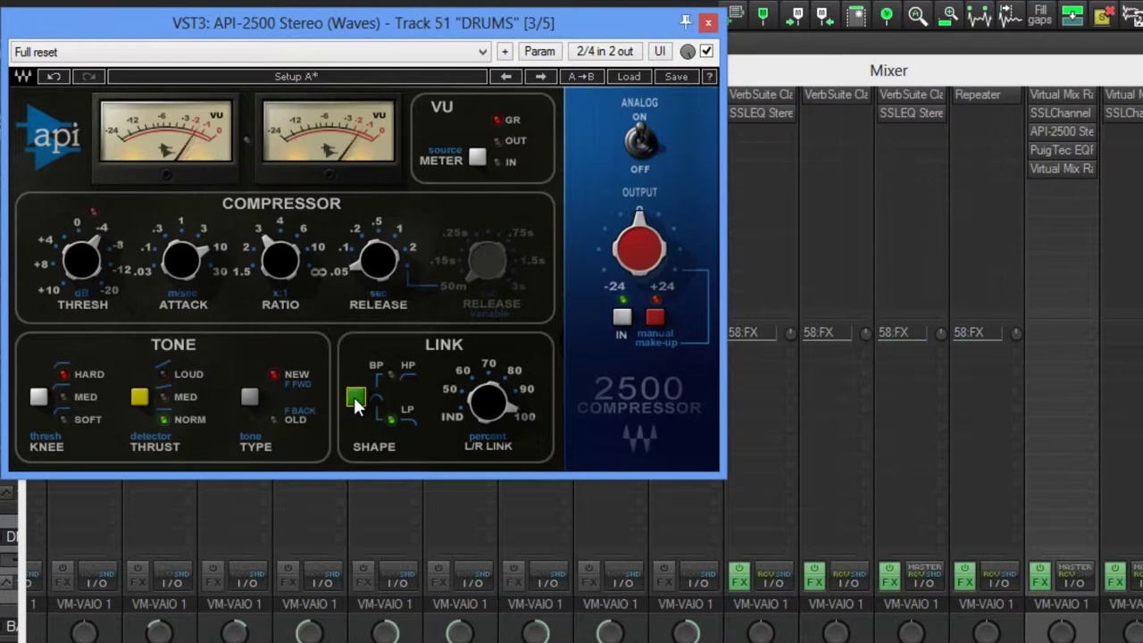
{"action": "left_click", "coordinate": [356, 399]}
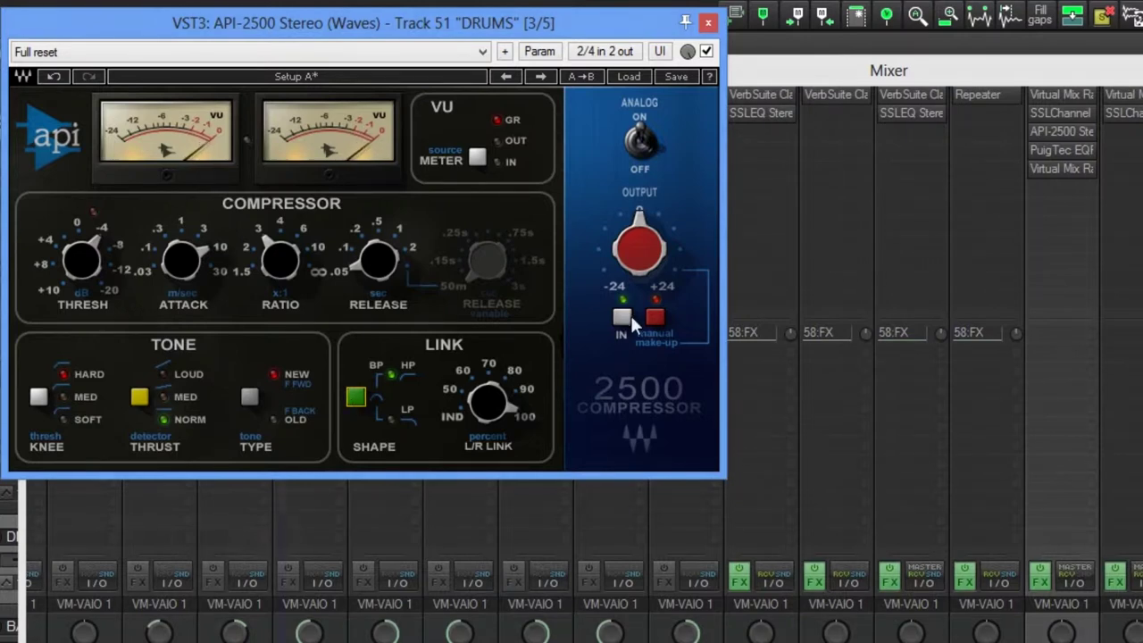
{"action": "key", "text": "ctrl+m"}
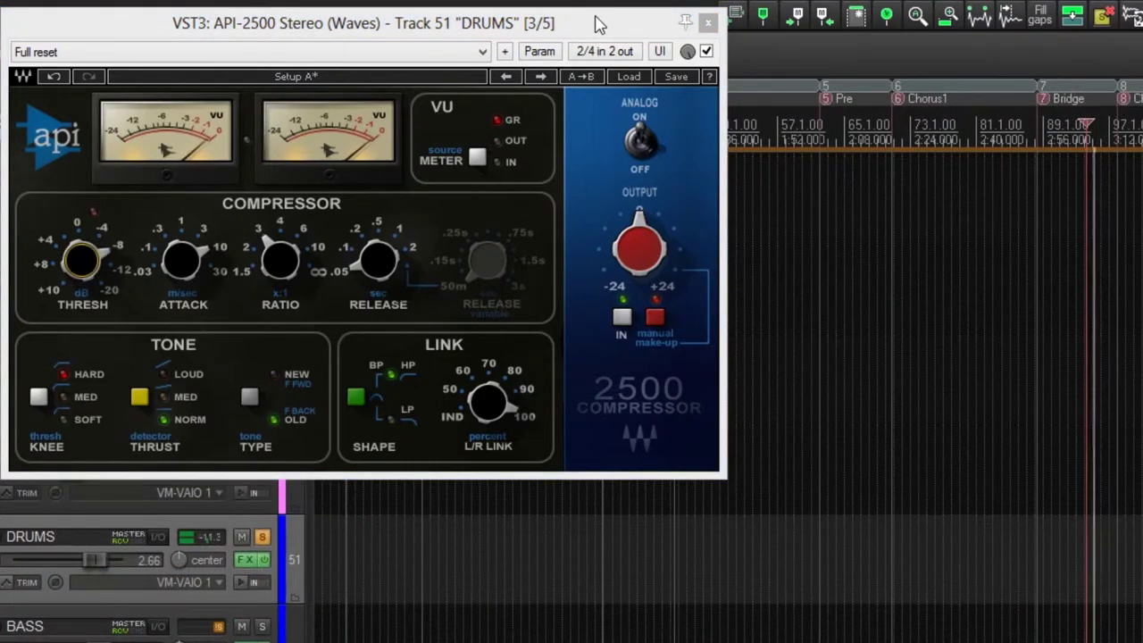
{"action": "left_click", "coordinate": [599, 24]}
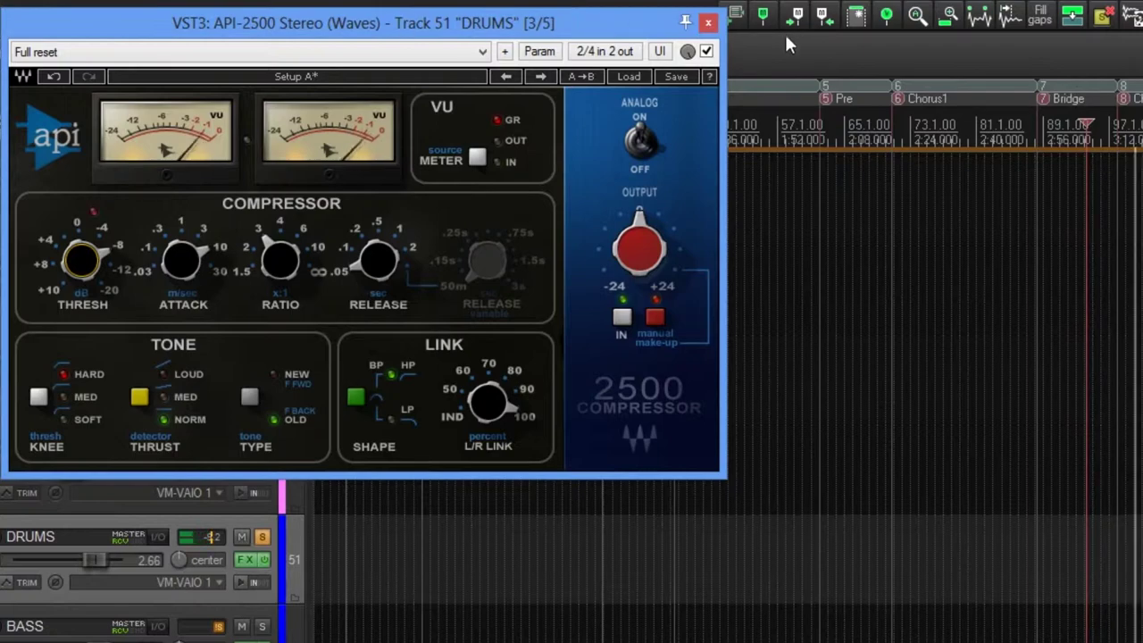
{"action": "left_click", "coordinate": [709, 23]}
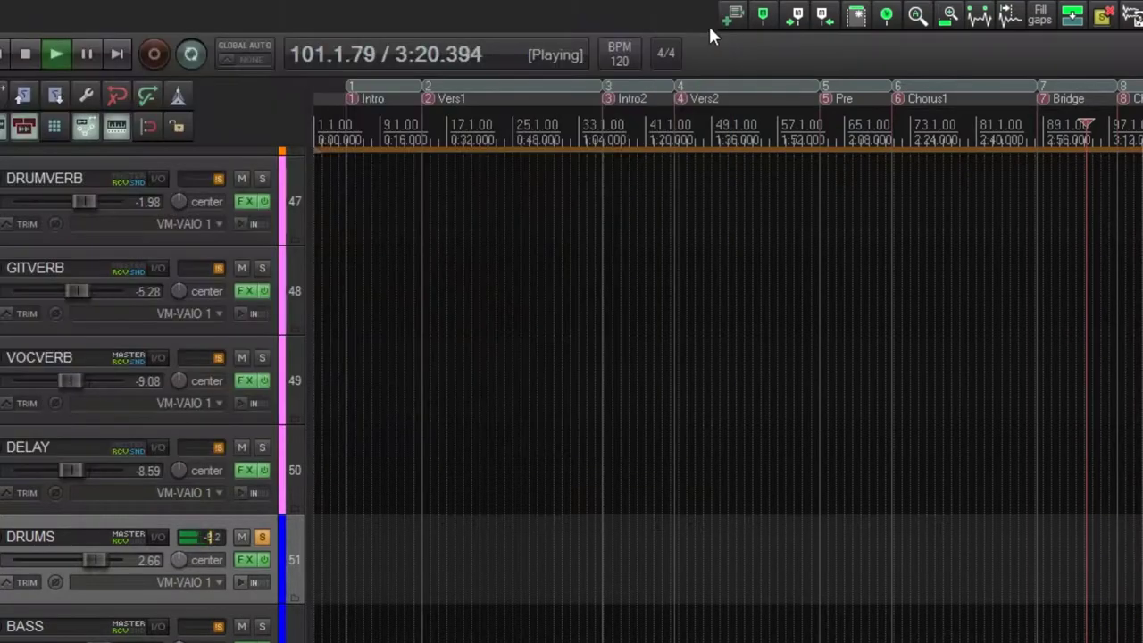
{"action": "key", "text": "ctrl+m"}
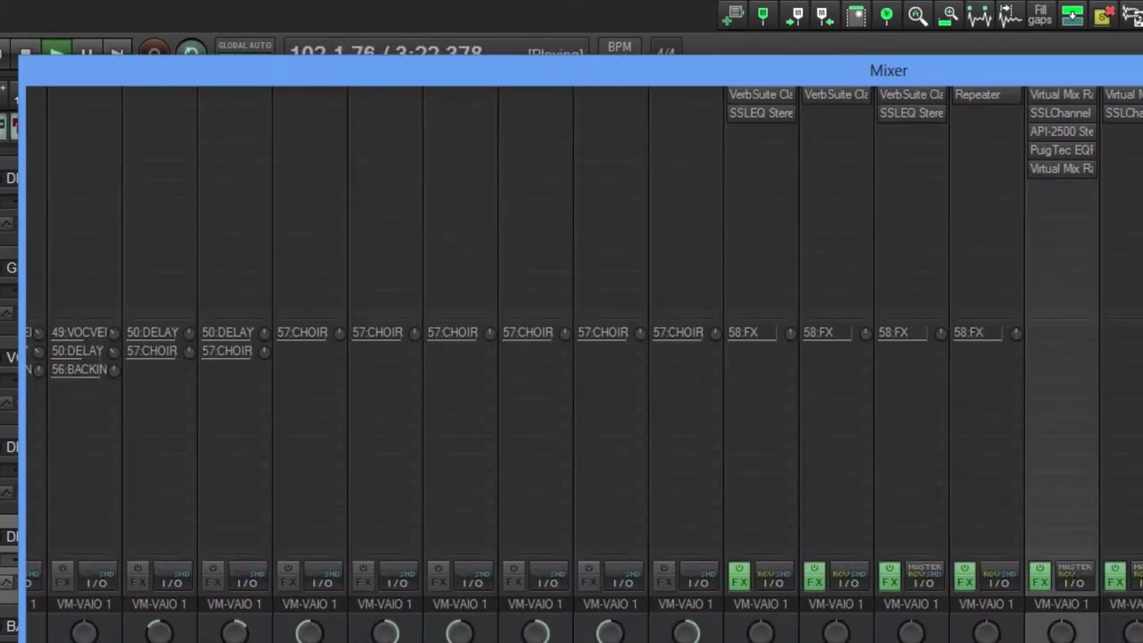
In the DRUMS bus's PuigTec EQP1A, set the high-frequency boost to about 3.1 and the low-frequency boost to just above 1
{"action": "left_click", "coordinate": [1064, 150]}
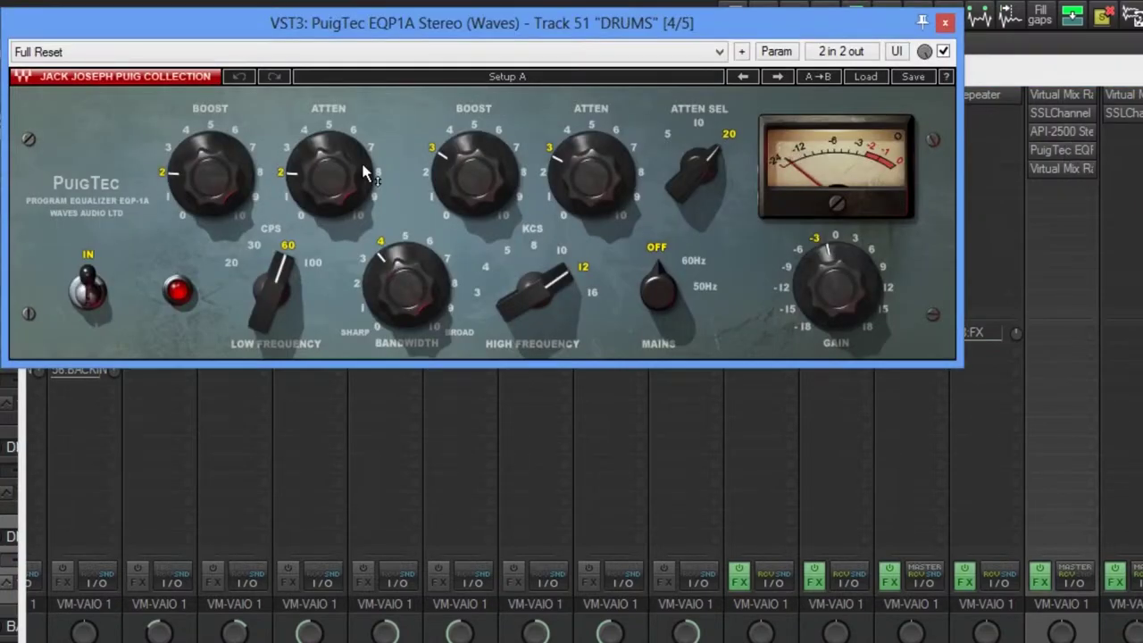
{"action": "mouse_move", "coordinate": [457, 207]}
{"action": "left_mouse_down"}
{"action": "mouse_move", "coordinate": [457, 192]}
{"action": "mouse_move", "coordinate": [457, 216]}
{"action": "left_mouse_up"}
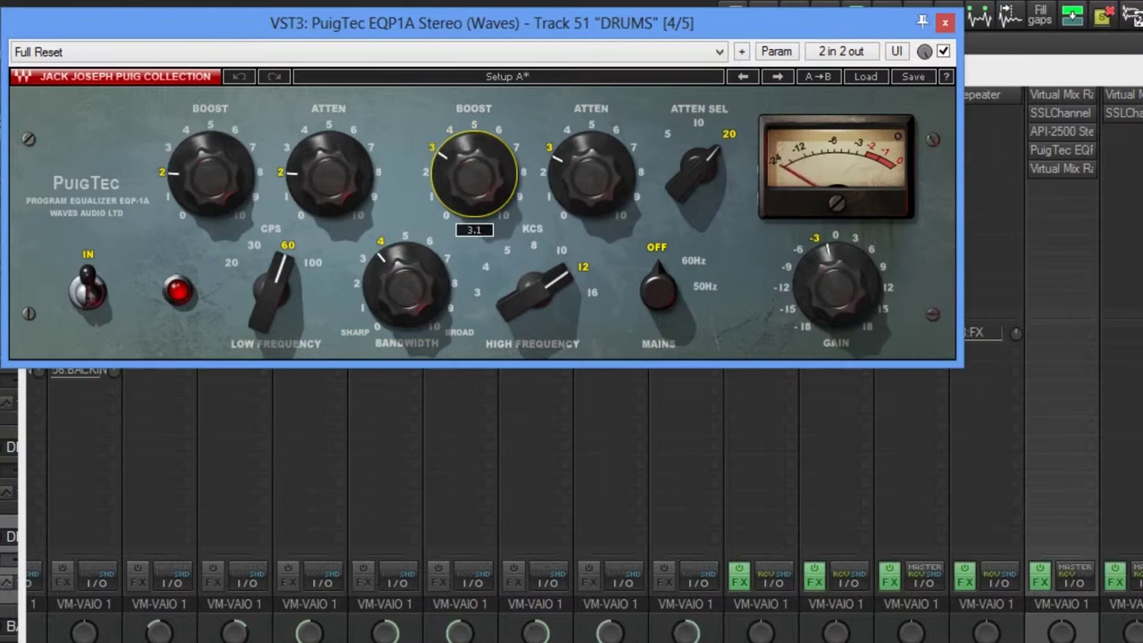
{"action": "left_click_drag", "start_coordinate": [250, 186], "coordinate": [250, 196]}
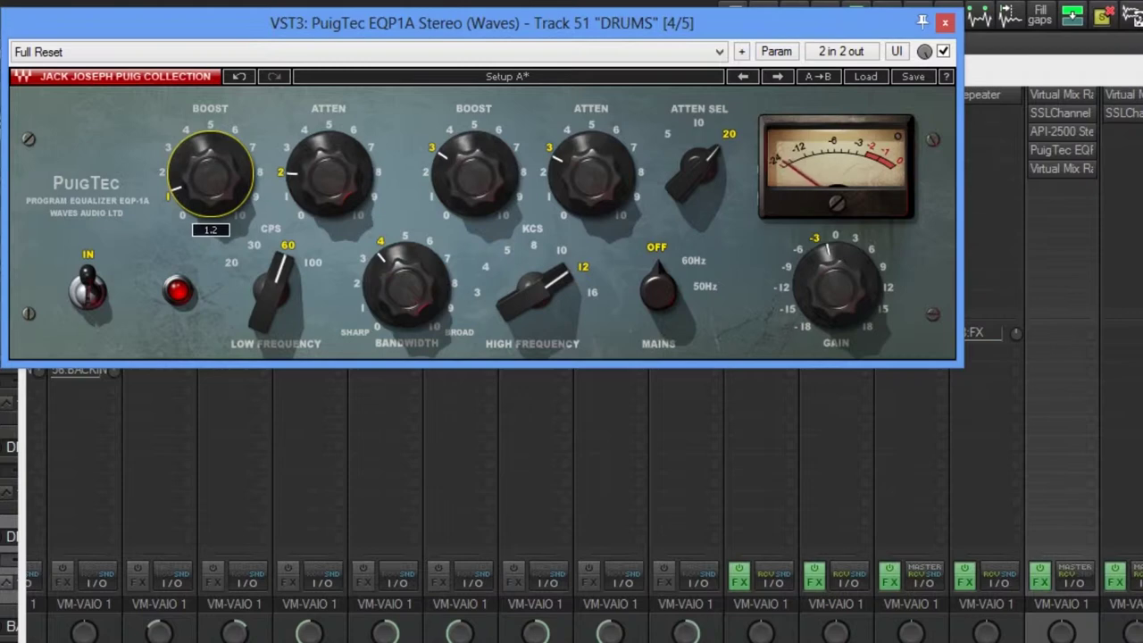
{"action": "left_click_drag", "start_coordinate": [211, 182], "coordinate": [210, 177]}
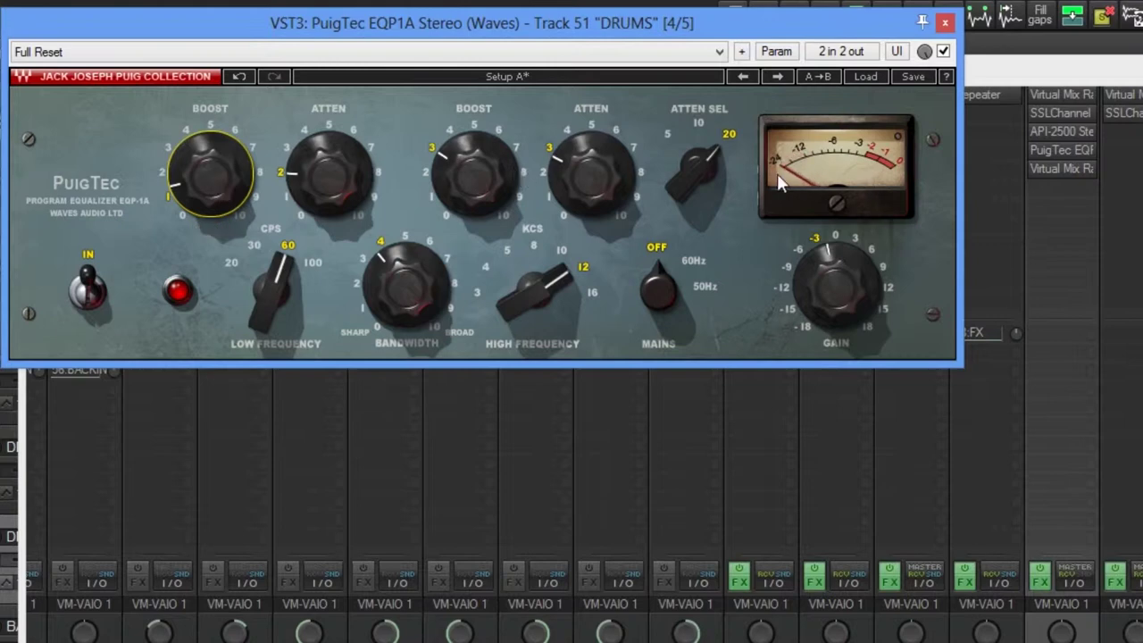
Set the PuigTec's high-frequency attenuation to 2.1 and close the equaliser
{"action": "left_click", "coordinate": [592, 174]}
{"action": "key", "text": "Down"}
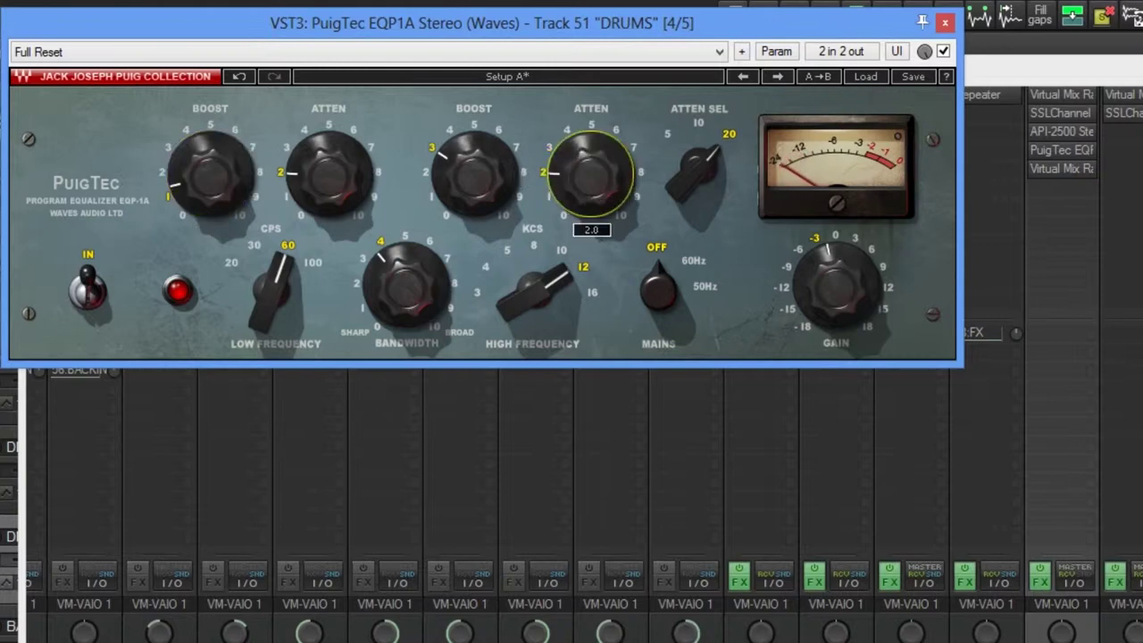
{"action": "key", "text": "Down"}
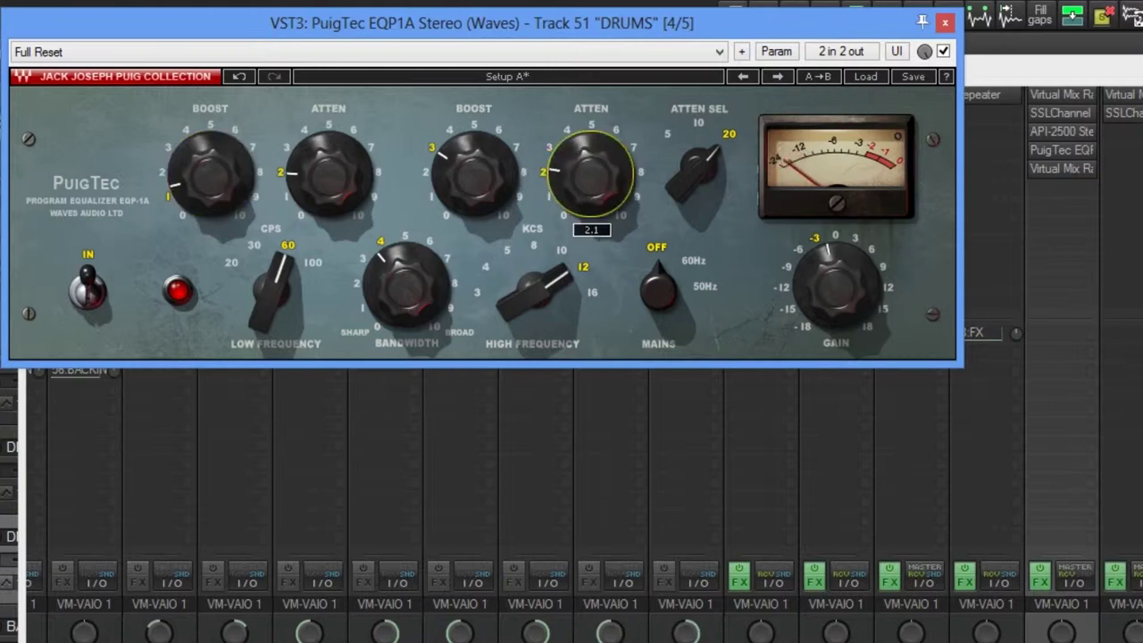
{"action": "left_click", "coordinate": [945, 21]}
Inspect the compressor module settings in the DRUMS bus's last Virtual Mix Rack, and stop playback
{"action": "left_click", "coordinate": [1057, 169]}
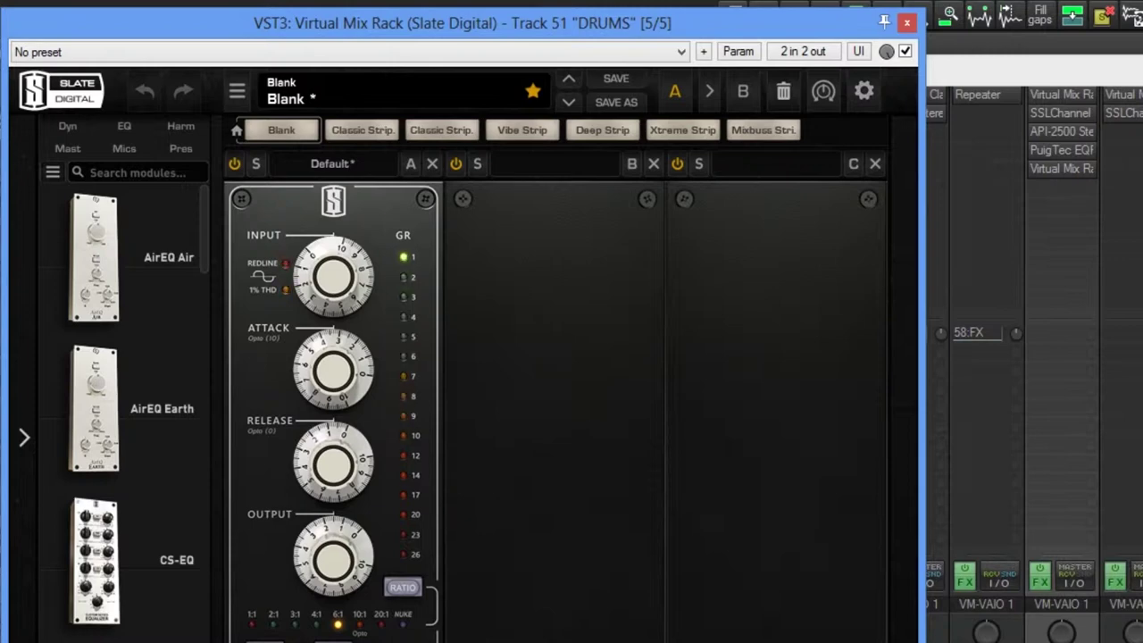
{"action": "left_click", "coordinate": [907, 22]}
{"action": "key", "text": "space"}
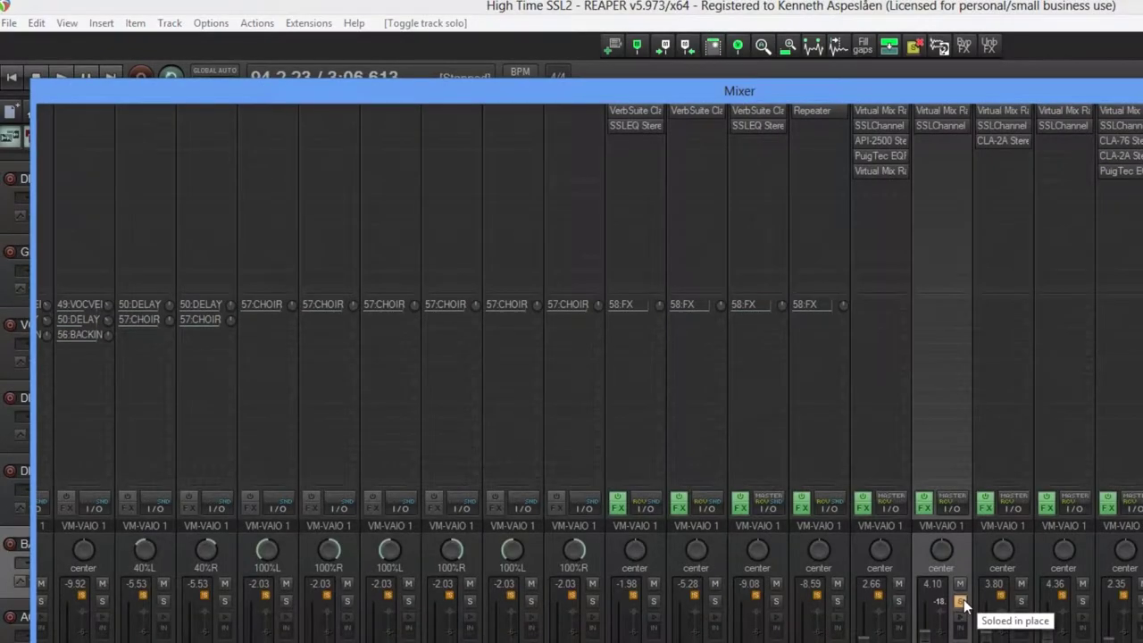
Play the BASS bus soloed and raise the high-pass filter in its SSLChannel
{"action": "left_click", "coordinate": [961, 602]}
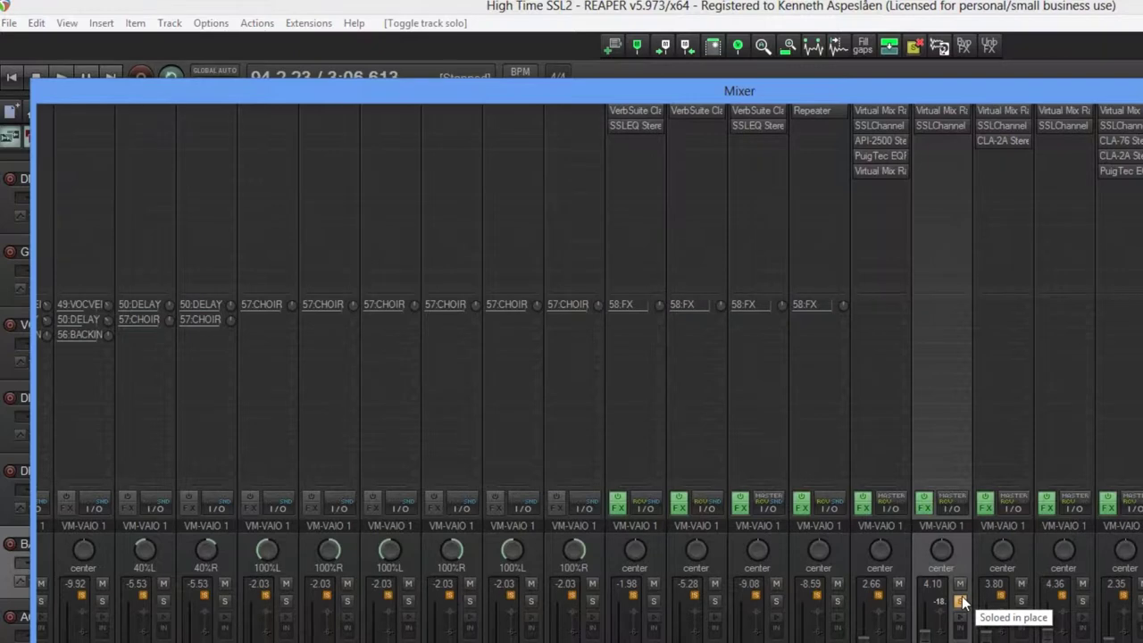
{"action": "key", "text": "space"}
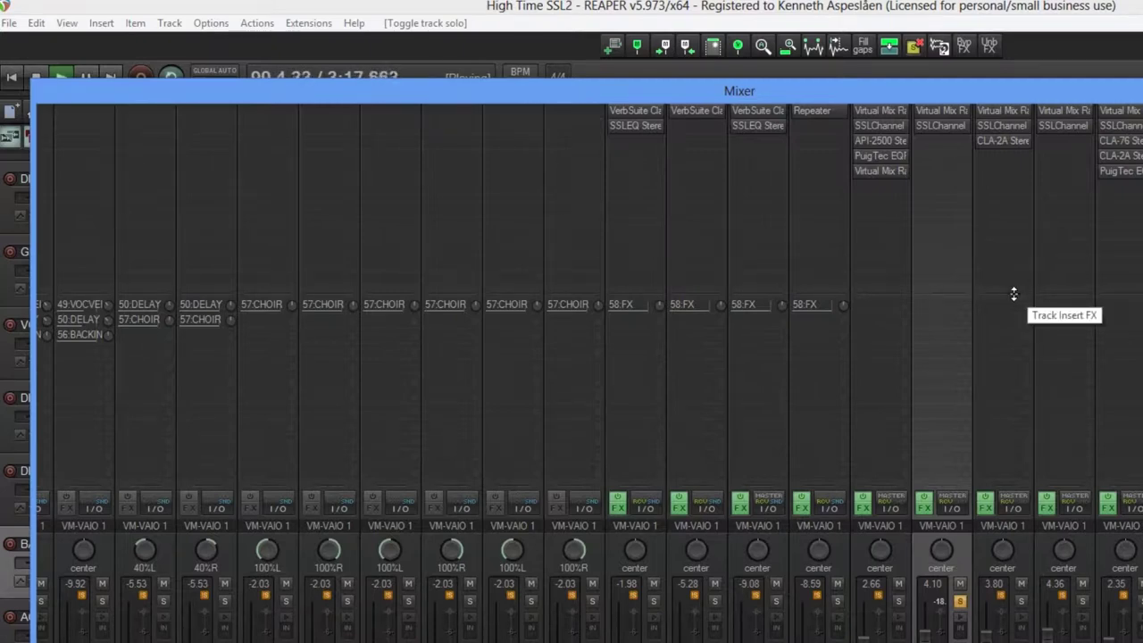
{"action": "left_click", "coordinate": [925, 125]}
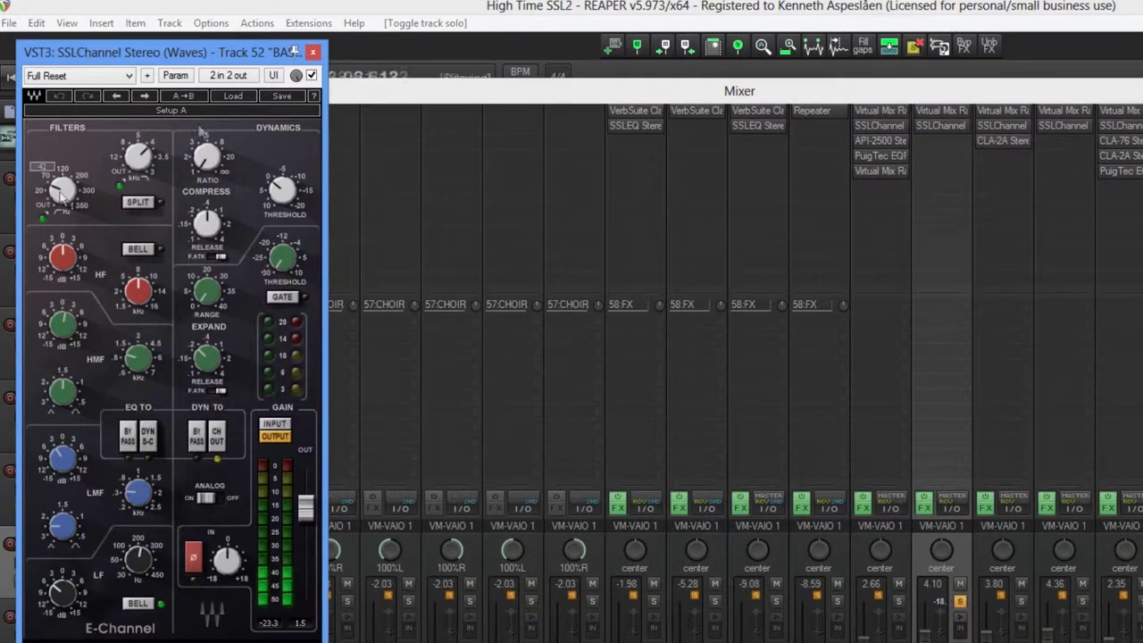
{"action": "key", "text": "space"}
{"action": "mouse_move", "coordinate": [61, 189]}
{"action": "left_mouse_down"}
{"action": "mouse_move", "coordinate": [61, 175]}
{"action": "mouse_move", "coordinate": [60, 196]}
{"action": "left_mouse_up"}
{"action": "key", "text": "space"}
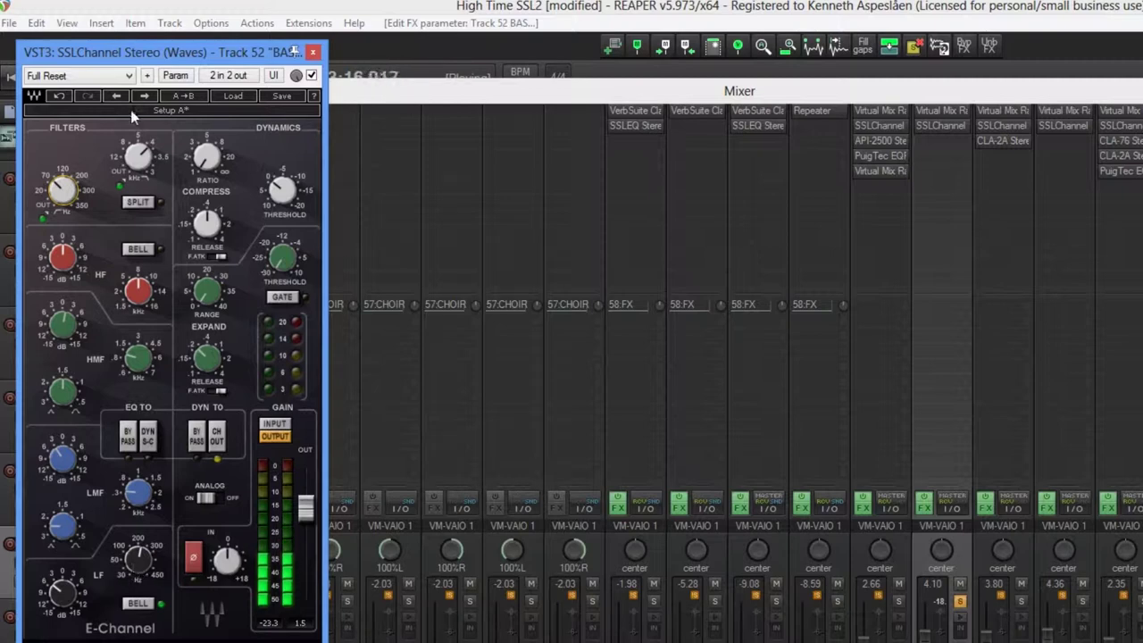
{"action": "left_click", "coordinate": [313, 52]}
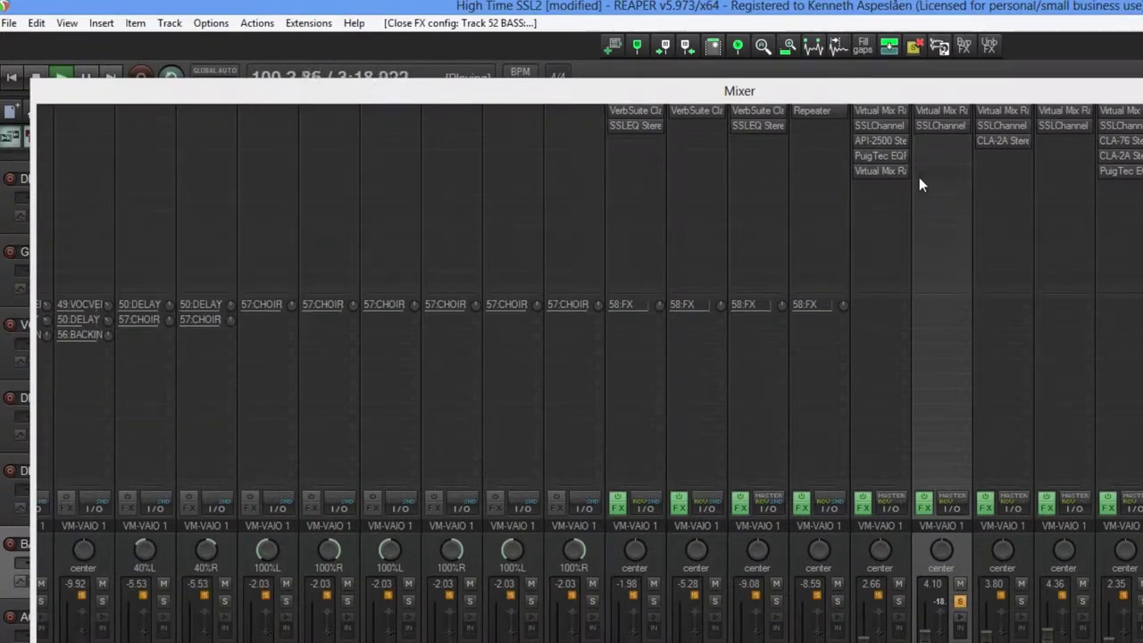
Add the VST3 SSLEQ Stereo (Waves) equaliser to the end of the BASS bus's effects chain
{"action": "double_click", "coordinate": [928, 141]}
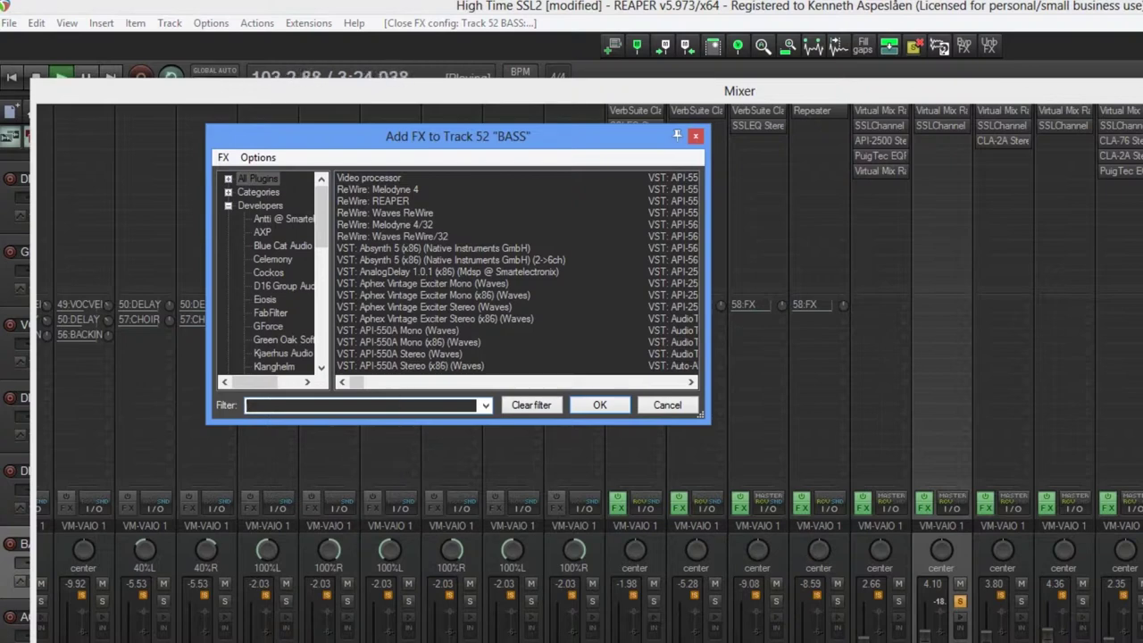
{"action": "type", "text": "ssl"}
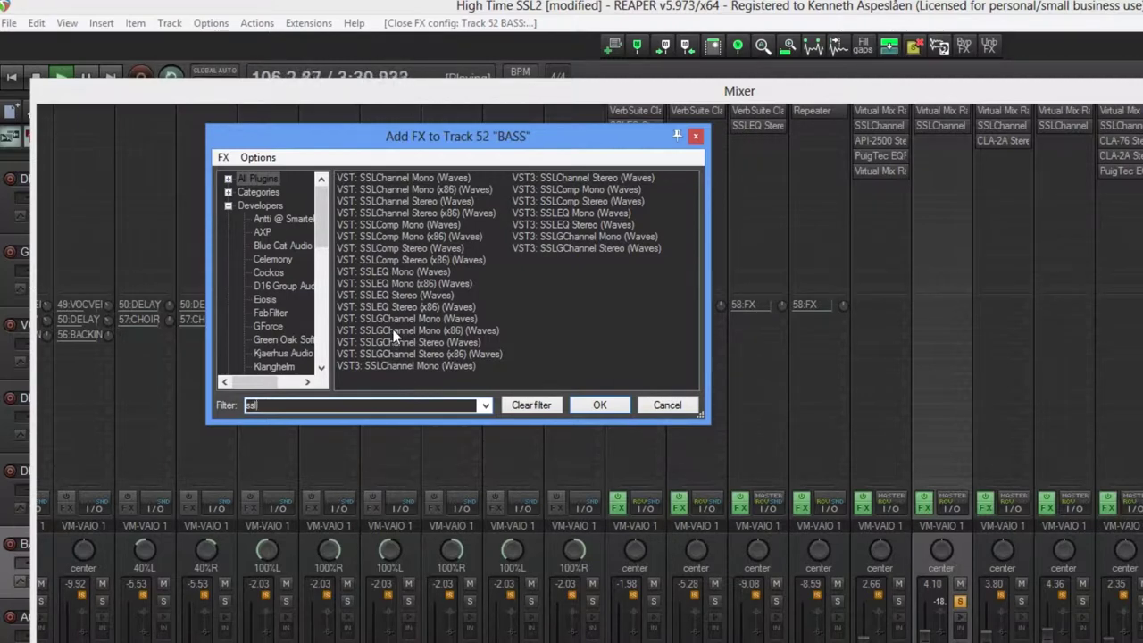
{"action": "double_click", "coordinate": [574, 227]}
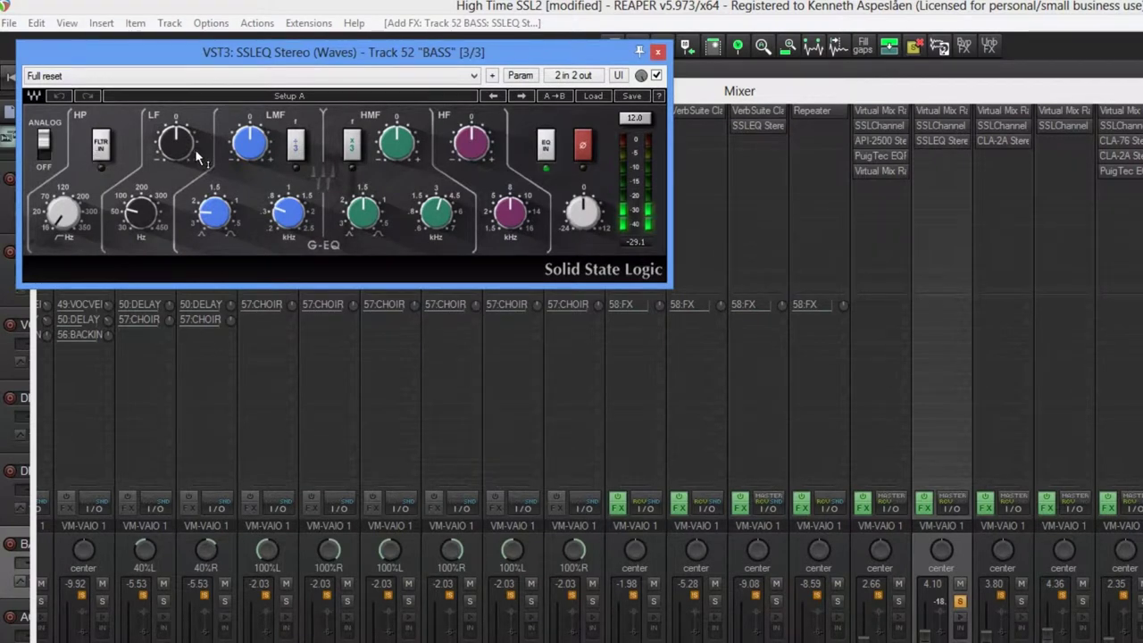
In the BASS bus's SSLEQ, set the low-frequency band to about 171 Hz and cut its gain slightly
{"action": "left_click_drag", "start_coordinate": [143, 213], "coordinate": [143, 201]}
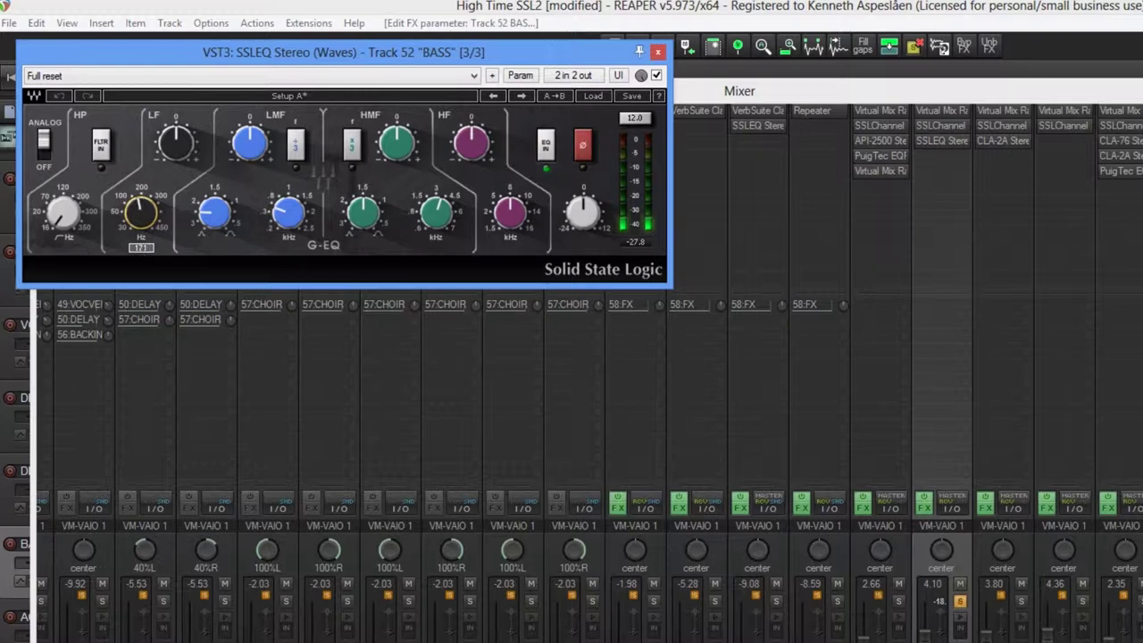
{"action": "left_click_drag", "start_coordinate": [176, 143], "coordinate": [176, 151]}
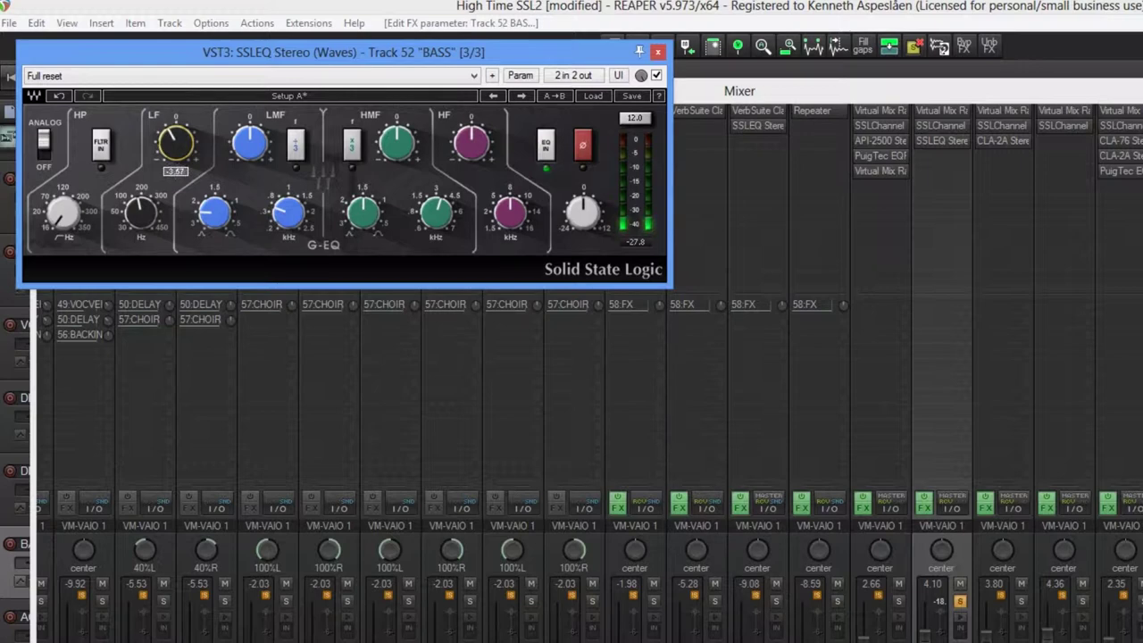
{"action": "left_click_drag", "start_coordinate": [176, 150], "coordinate": [114, 140]}
Switch in the SSLEQ's filter with the high-pass at 60 Hz and close the equaliser
{"action": "left_click", "coordinate": [100, 147]}
{"action": "left_click_drag", "start_coordinate": [72, 230], "coordinate": [71, 217]}
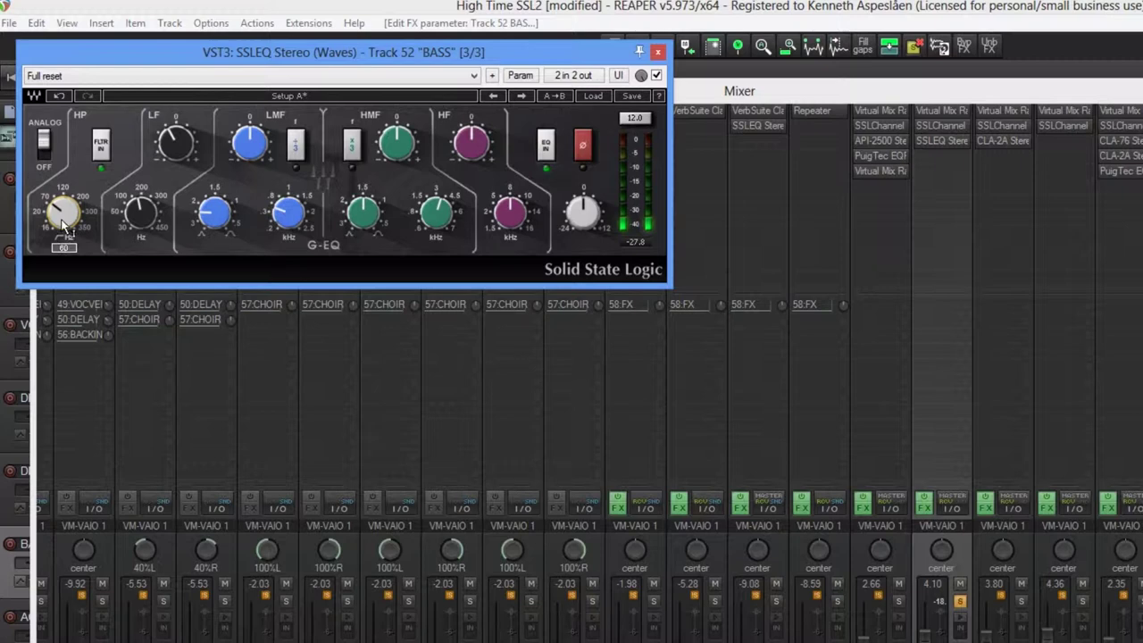
{"action": "left_click", "coordinate": [657, 51]}
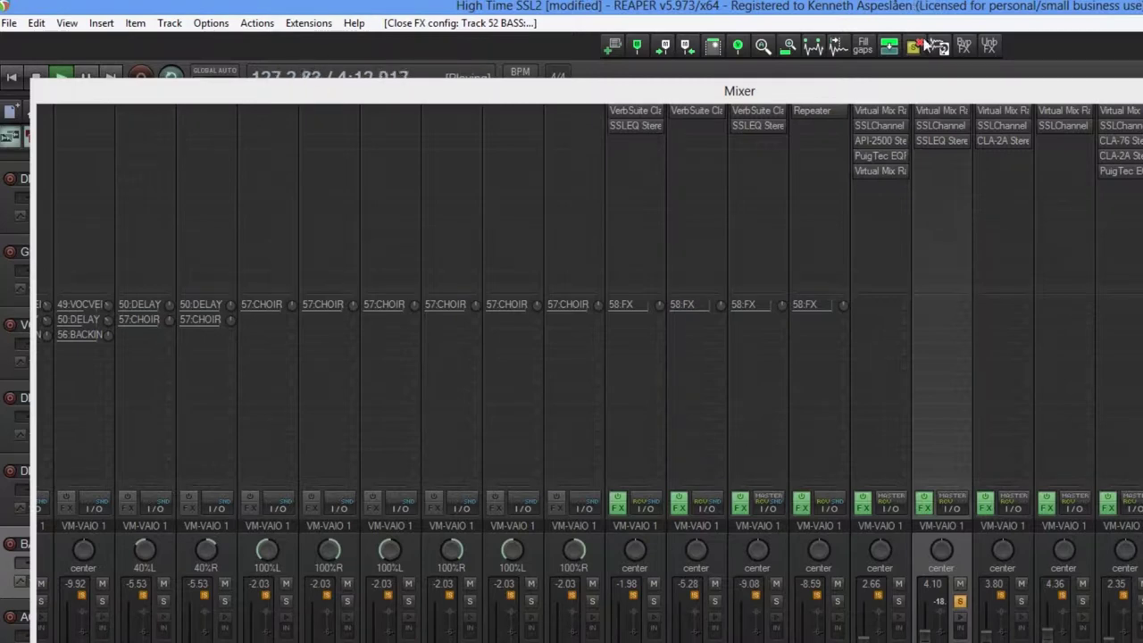
Add the VST3 CLA-2A Stereo (Waves) compressor after the SSLEQ on the BASS bus
{"action": "double_click", "coordinate": [944, 161]}
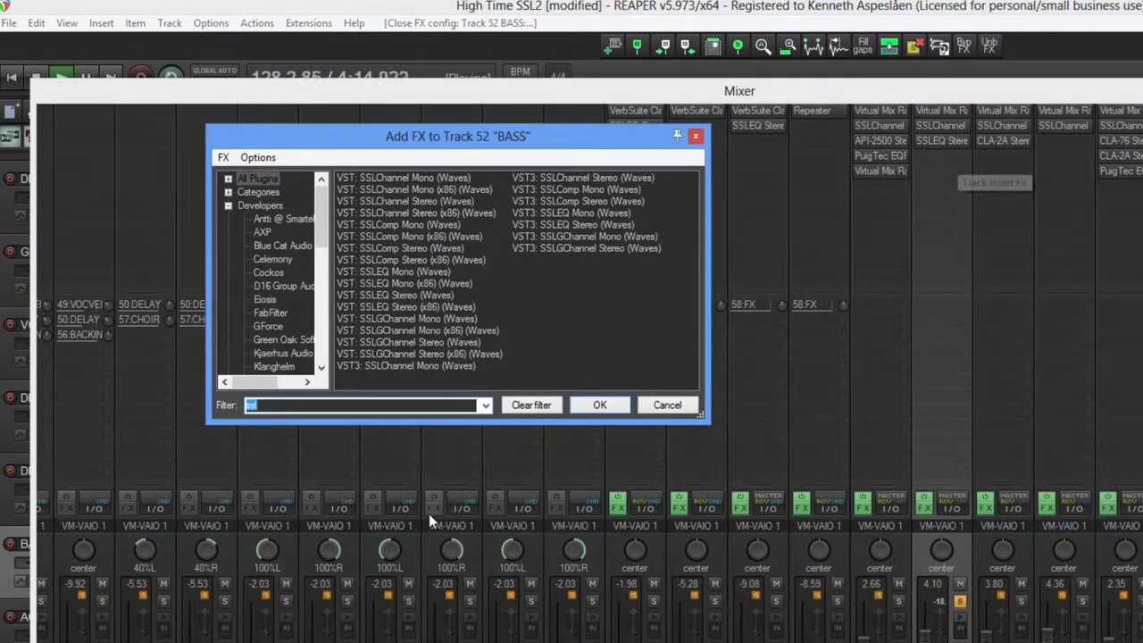
{"action": "type", "text": "cla"}
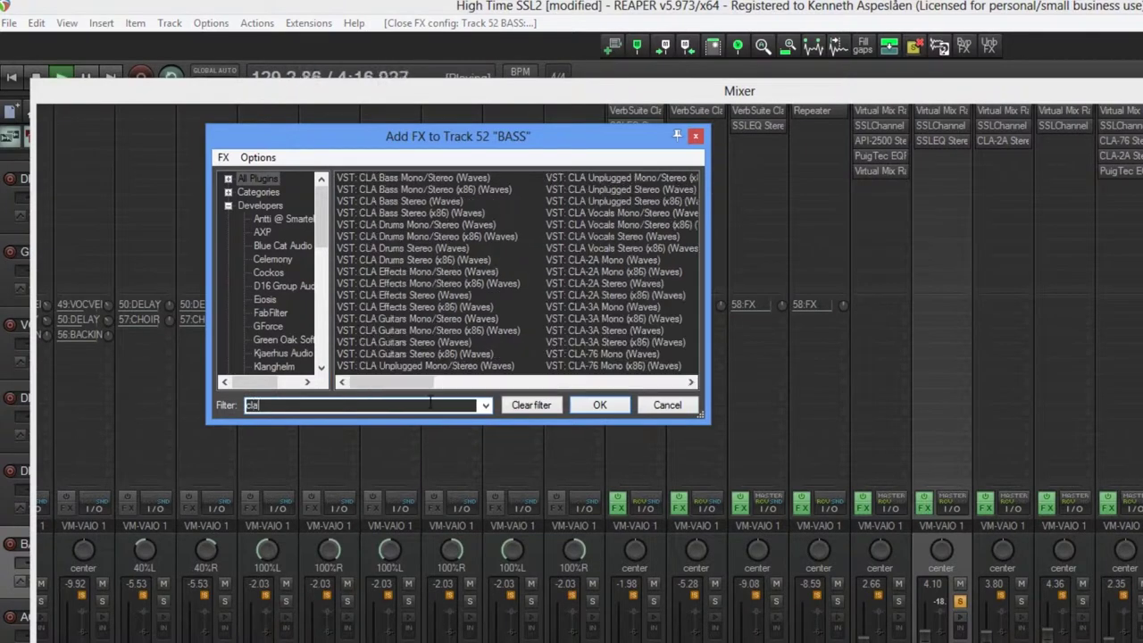
{"action": "mouse_move", "coordinate": [393, 382]}
{"action": "left_mouse_down"}
{"action": "mouse_move", "coordinate": [677, 381]}
{"action": "mouse_move", "coordinate": [696, 370]}
{"action": "left_mouse_up"}
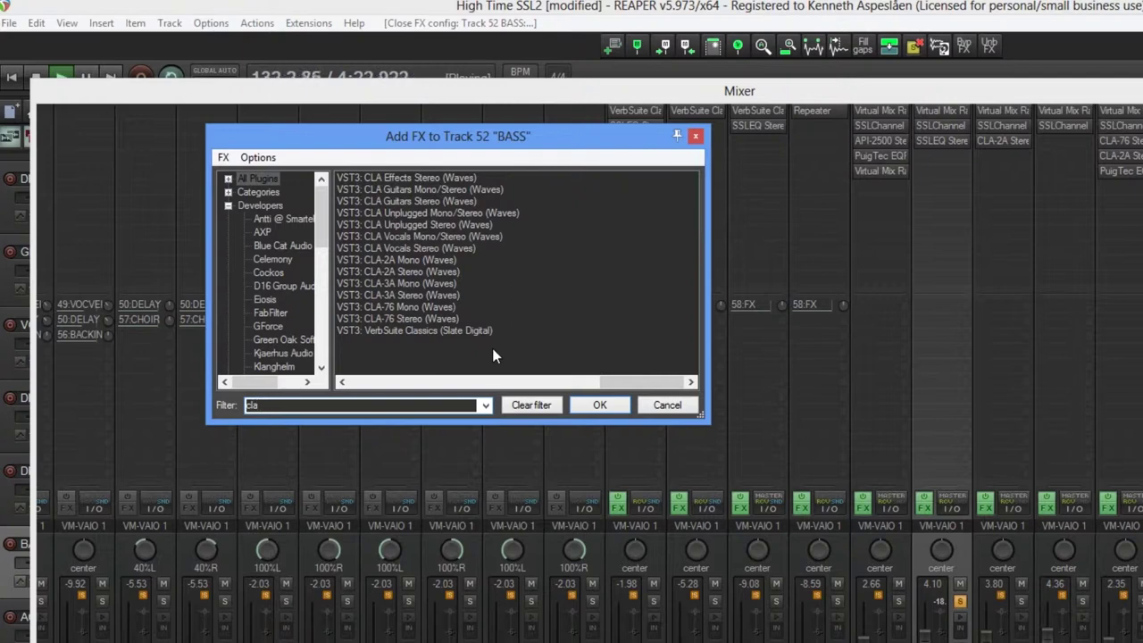
{"action": "left_click", "coordinate": [382, 271]}
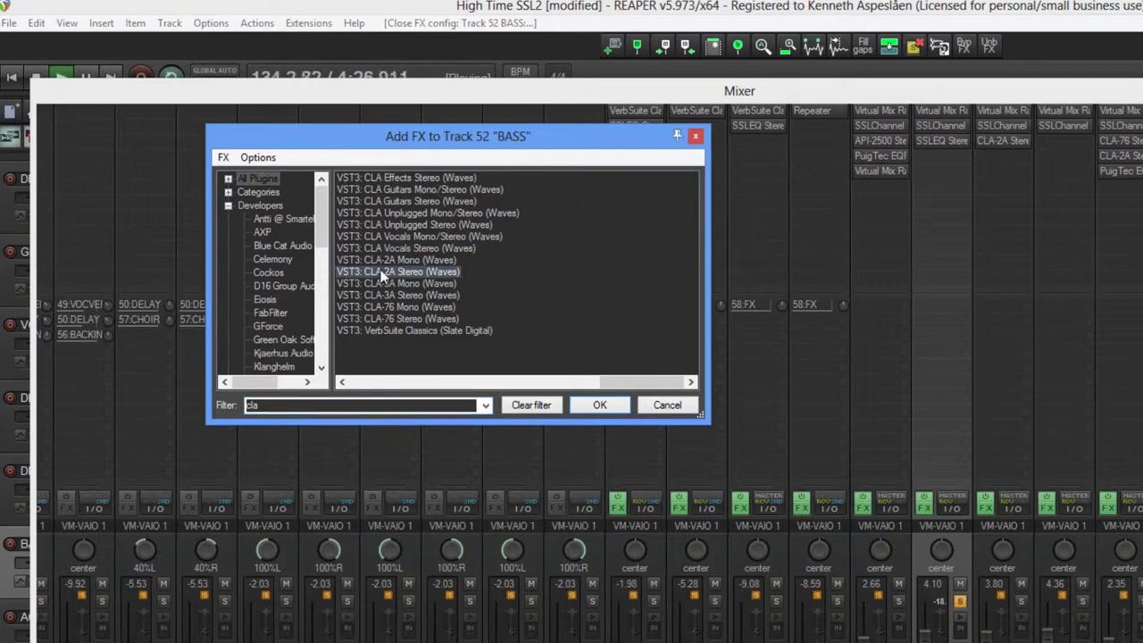
{"action": "double_click", "coordinate": [381, 271]}
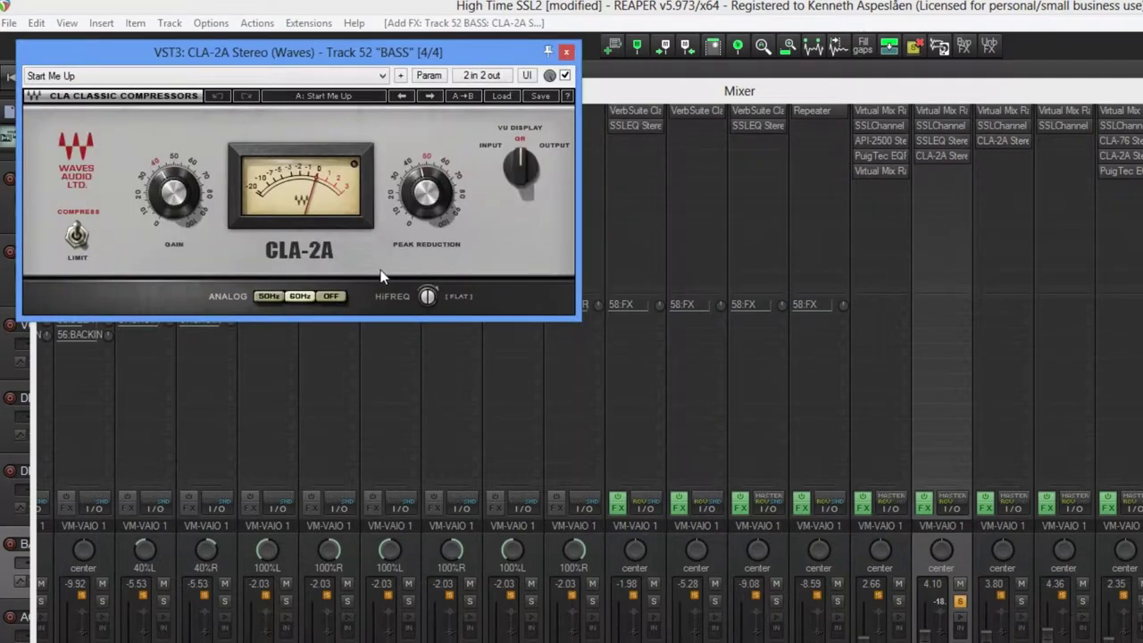
Switch off the CLA-2A's analog modelling, raise its peak reduction to about 67 and fine-tune the gain
{"action": "left_click", "coordinate": [330, 297]}
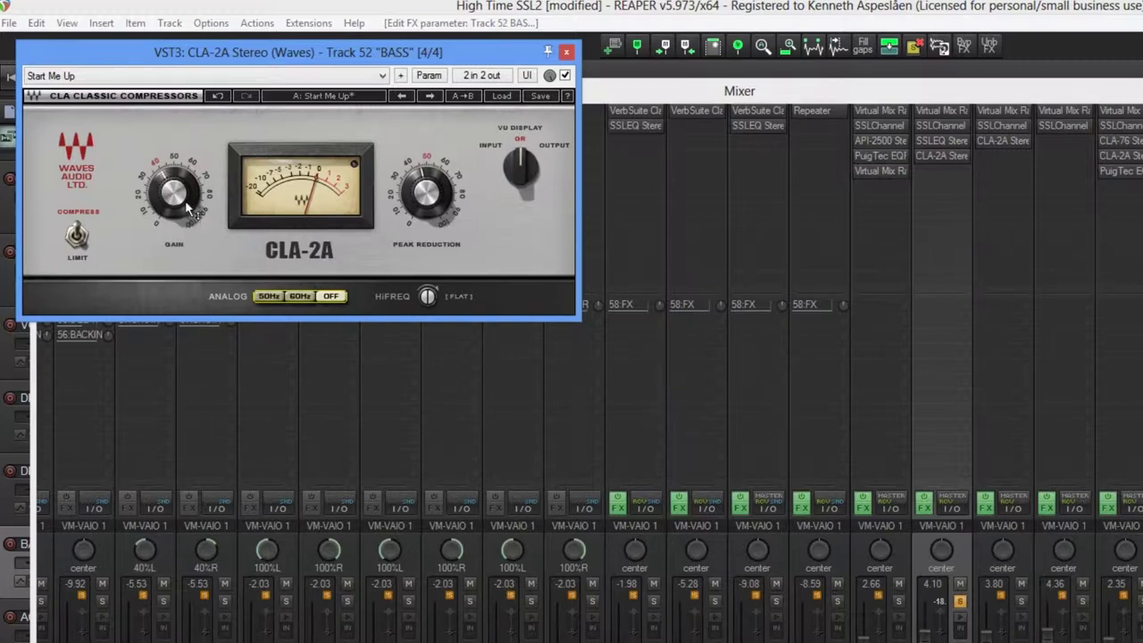
{"action": "mouse_move", "coordinate": [430, 196]}
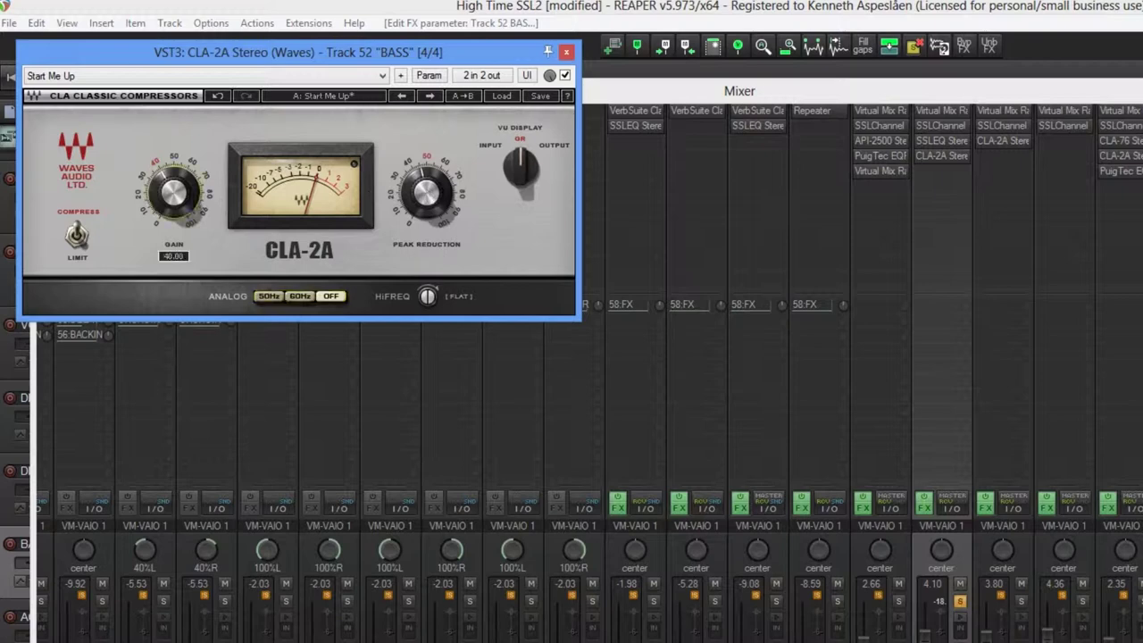
{"action": "left_click_drag", "start_coordinate": [175, 194], "coordinate": [175, 188]}
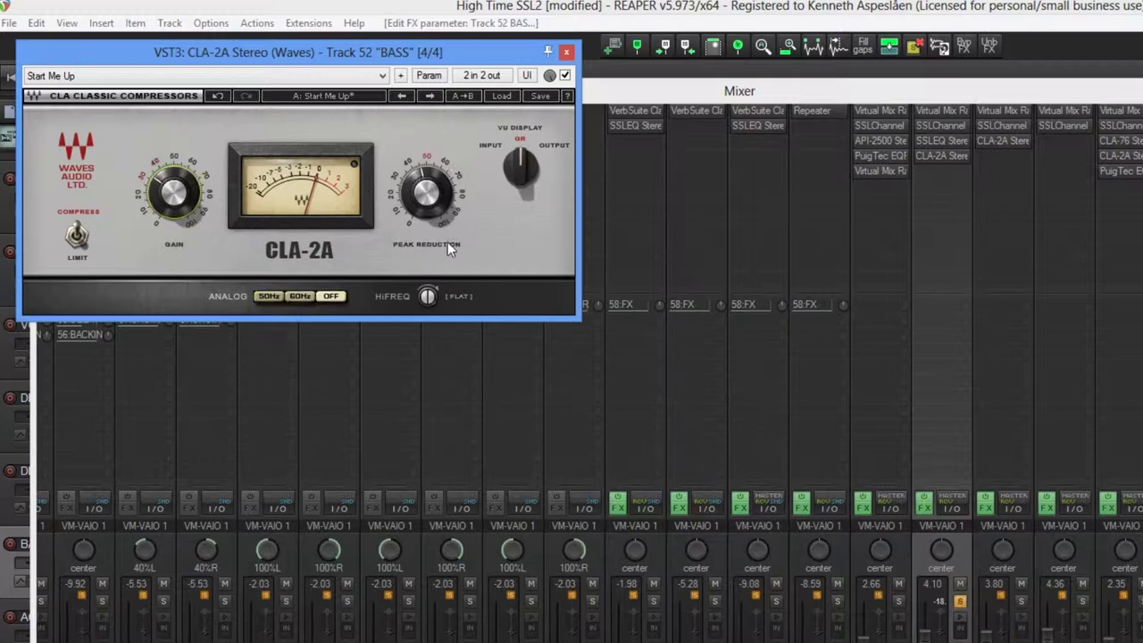
{"action": "mouse_move", "coordinate": [425, 203]}
{"action": "left_click_drag", "start_coordinate": [425, 204], "coordinate": [425, 179]}
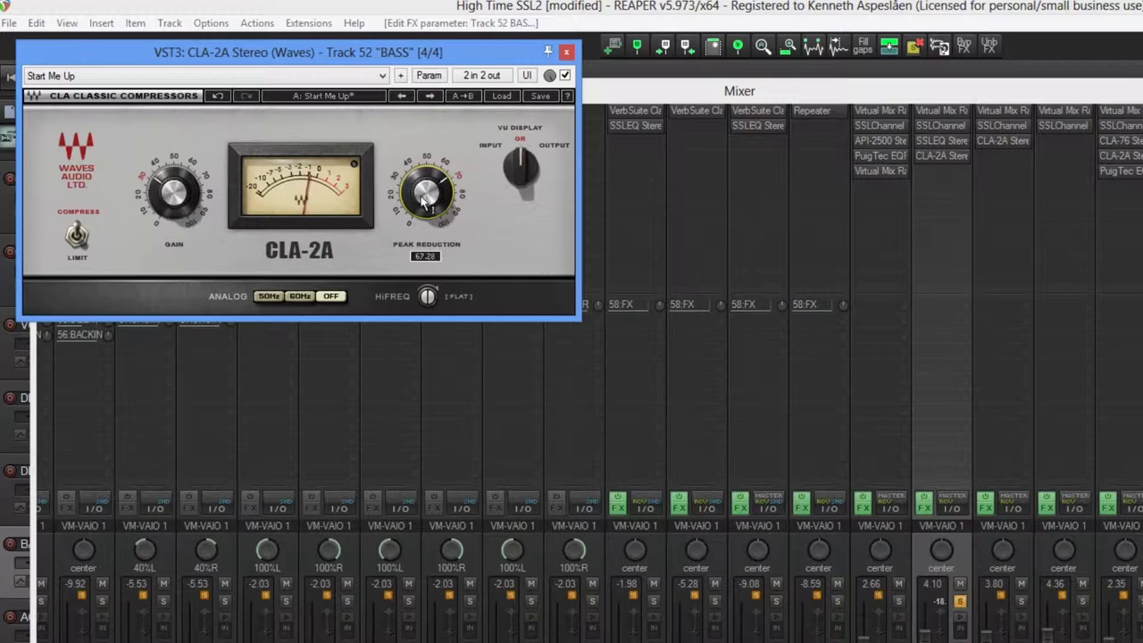
{"action": "left_click", "coordinate": [173, 191]}
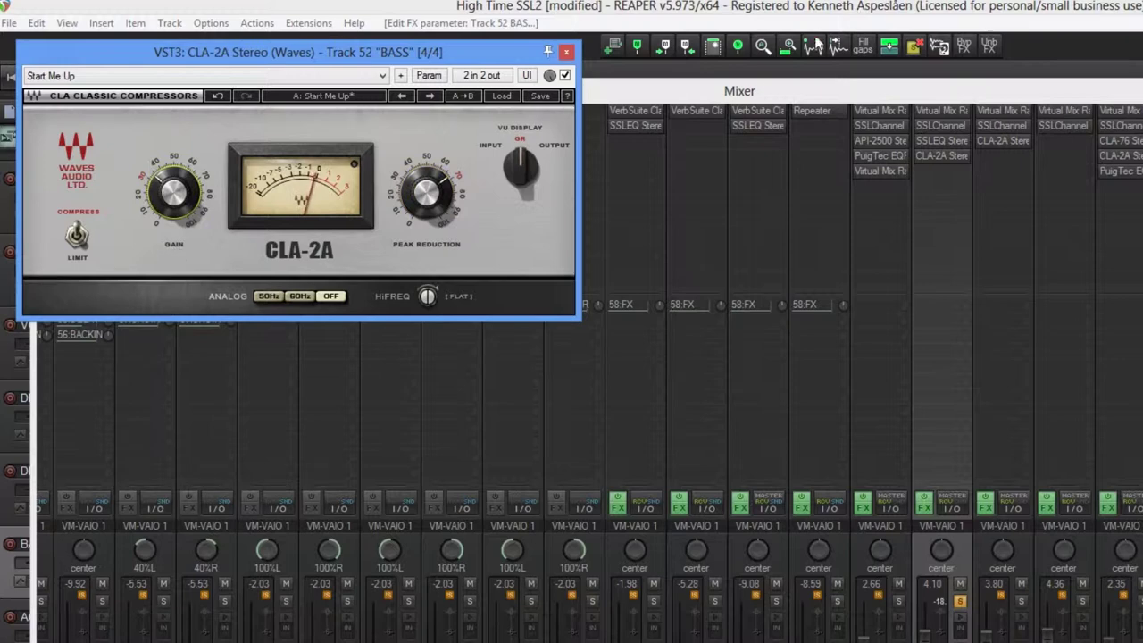
Compare the BASS bus with the CLA-2A bypassed and active, and close the compressor
{"action": "left_click", "coordinate": [566, 75]}
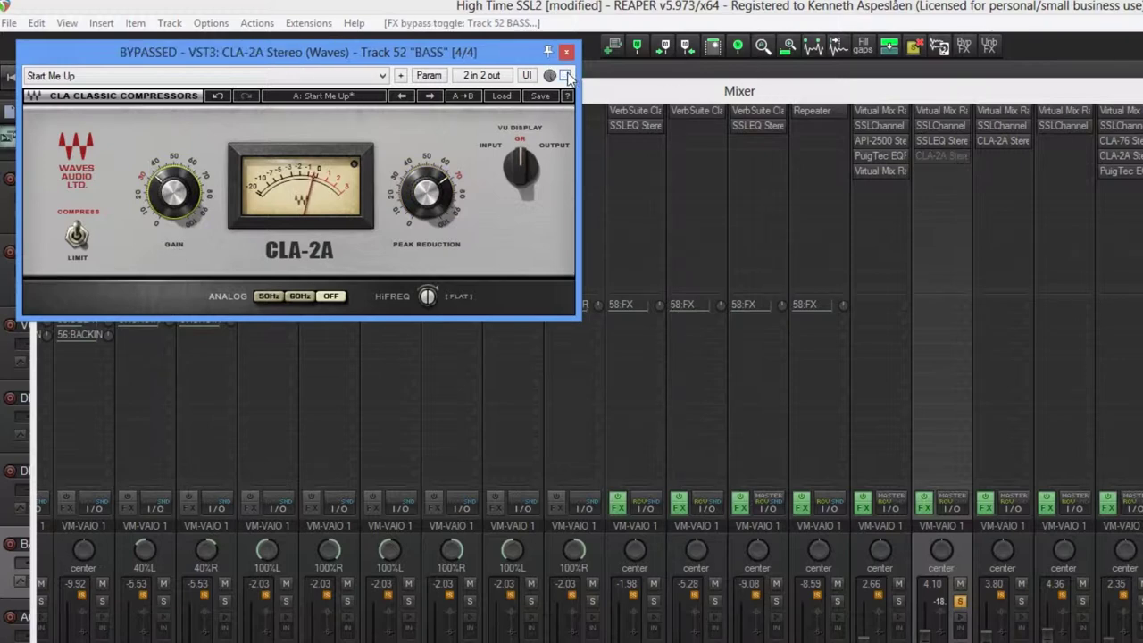
{"action": "left_click", "coordinate": [566, 75]}
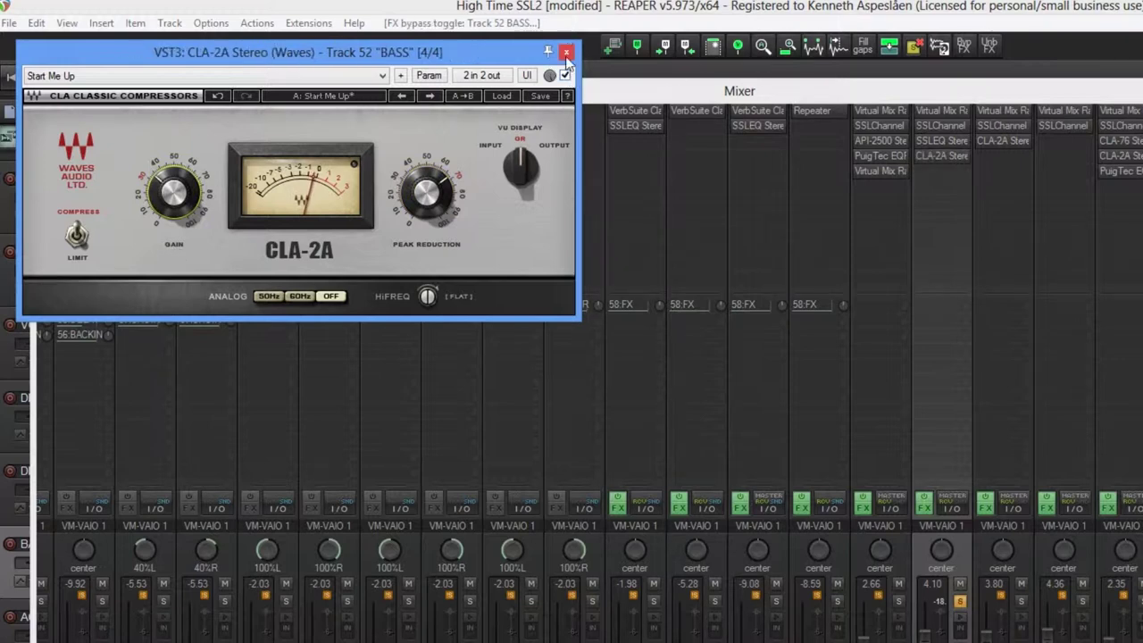
{"action": "left_click", "coordinate": [566, 52]}
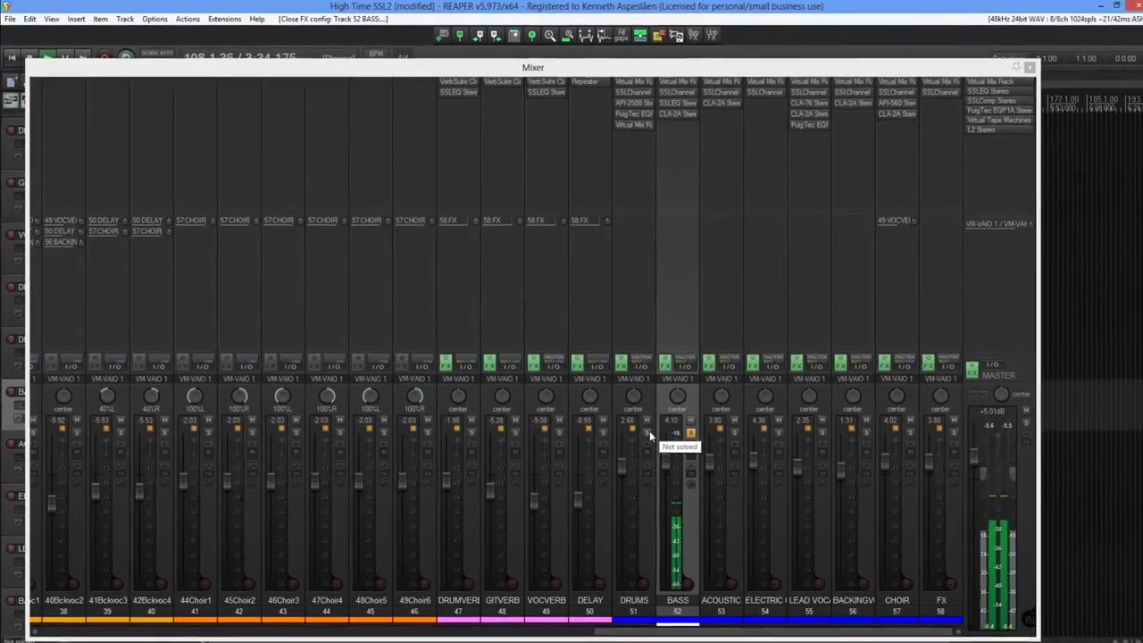
Solo the DRUMS bus alongside BASS and lower the BASS bus volume to +2.30 dB
{"action": "left_click", "coordinate": [706, 471]}
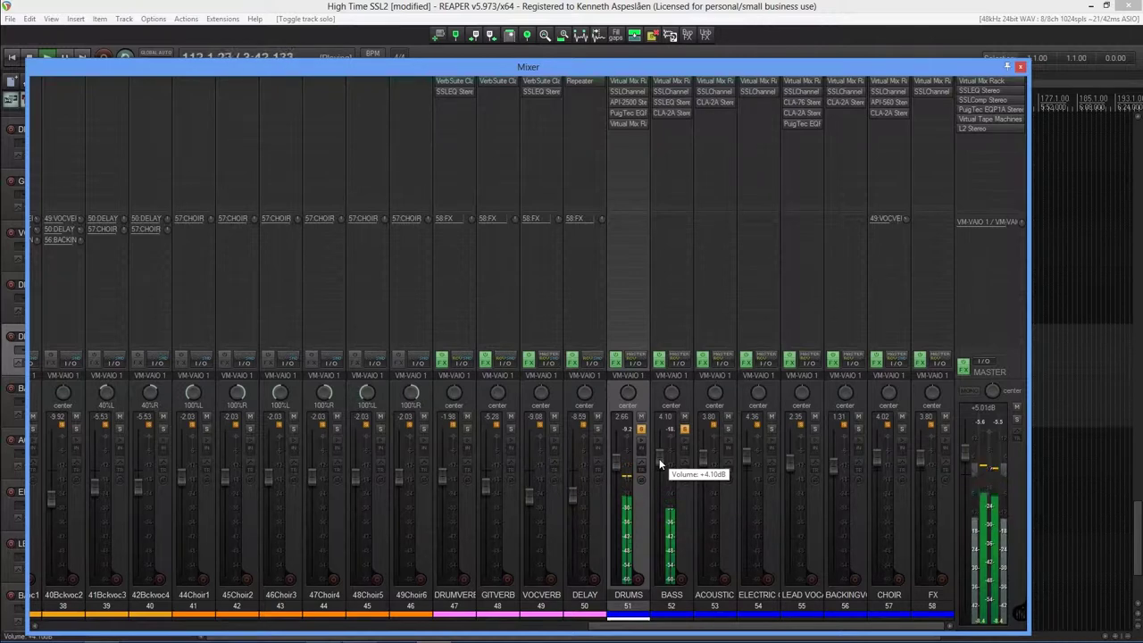
{"action": "left_click_drag", "start_coordinate": [659, 458], "coordinate": [659, 463]}
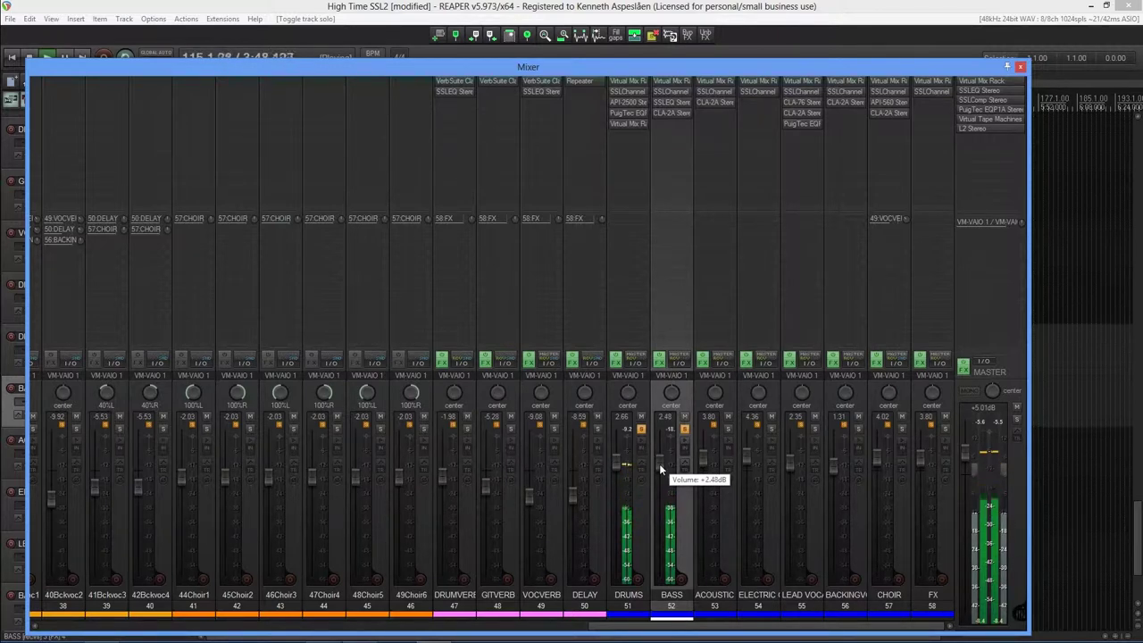
{"action": "scroll", "coordinate": [659, 463], "scroll_direction": "down", "scroll_amount": 2}
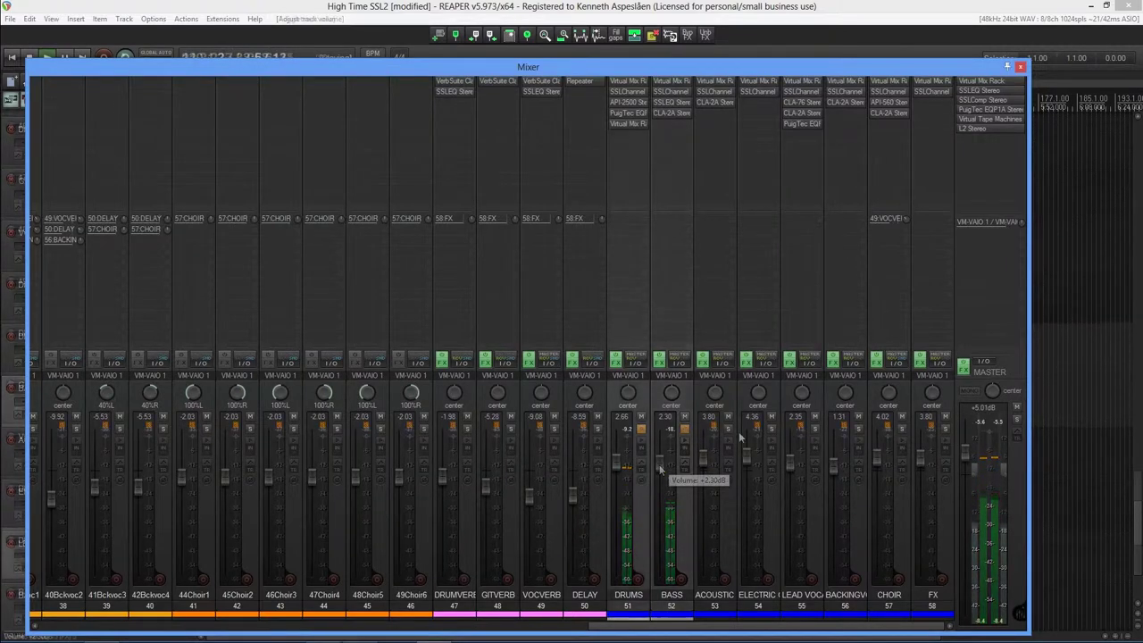
Solo only the ACOUSTIC GTR bus and adjust the high-mid gain and frequency in its SSLChannel
{"action": "left_click", "coordinate": [728, 429]}
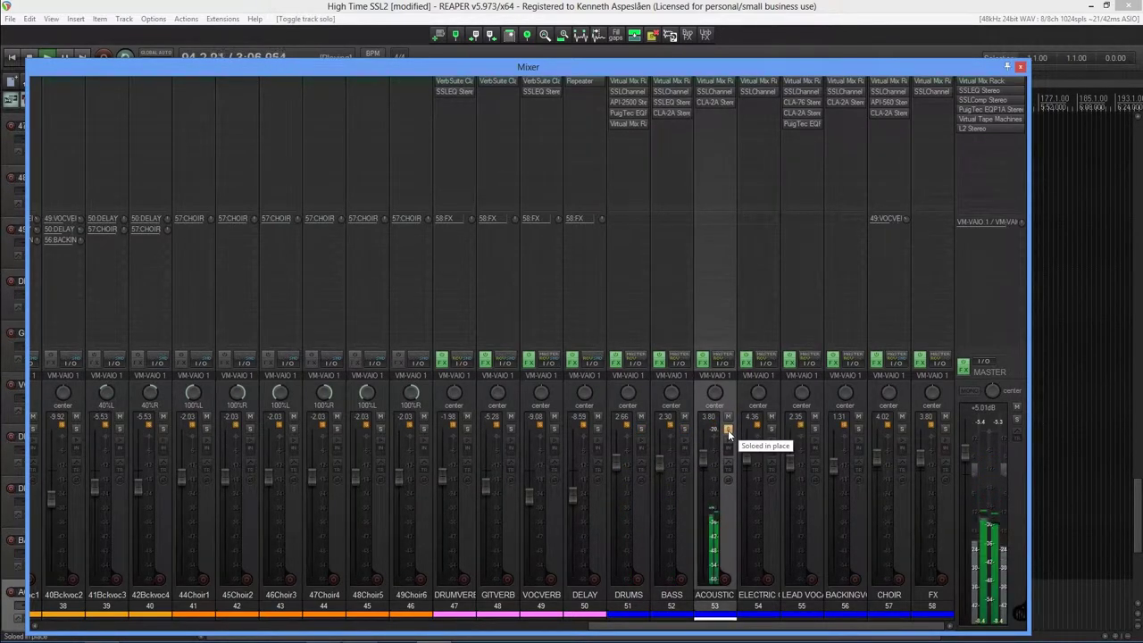
{"action": "left_click", "coordinate": [723, 93]}
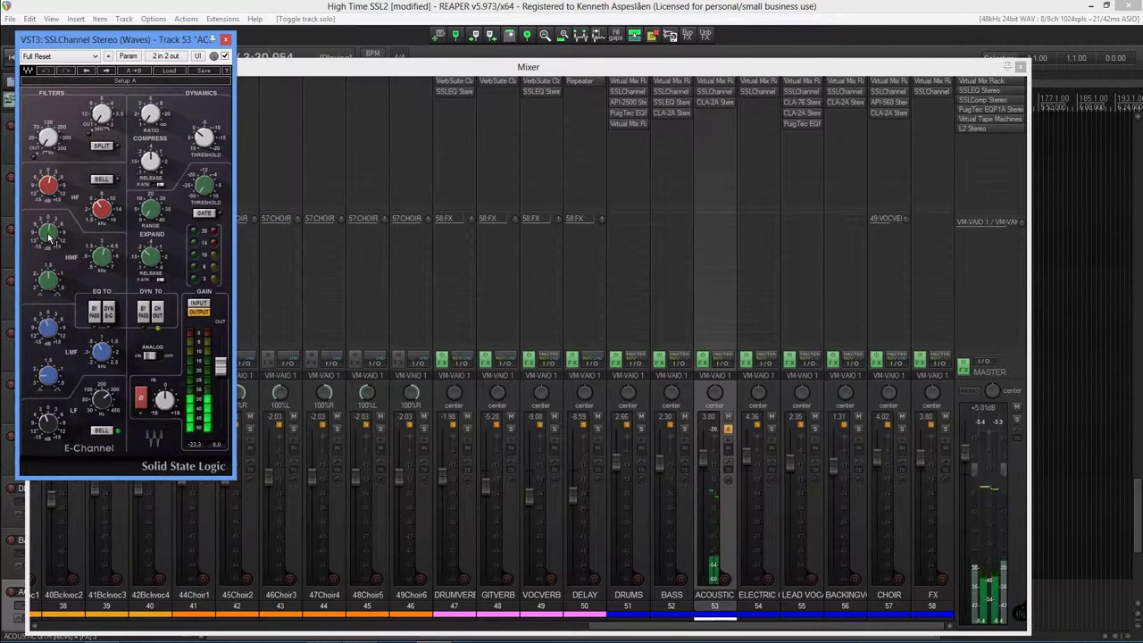
{"action": "left_click_drag", "start_coordinate": [50, 229], "coordinate": [33, 248]}
{"action": "left_click_drag", "start_coordinate": [102, 257], "coordinate": [101, 251]}
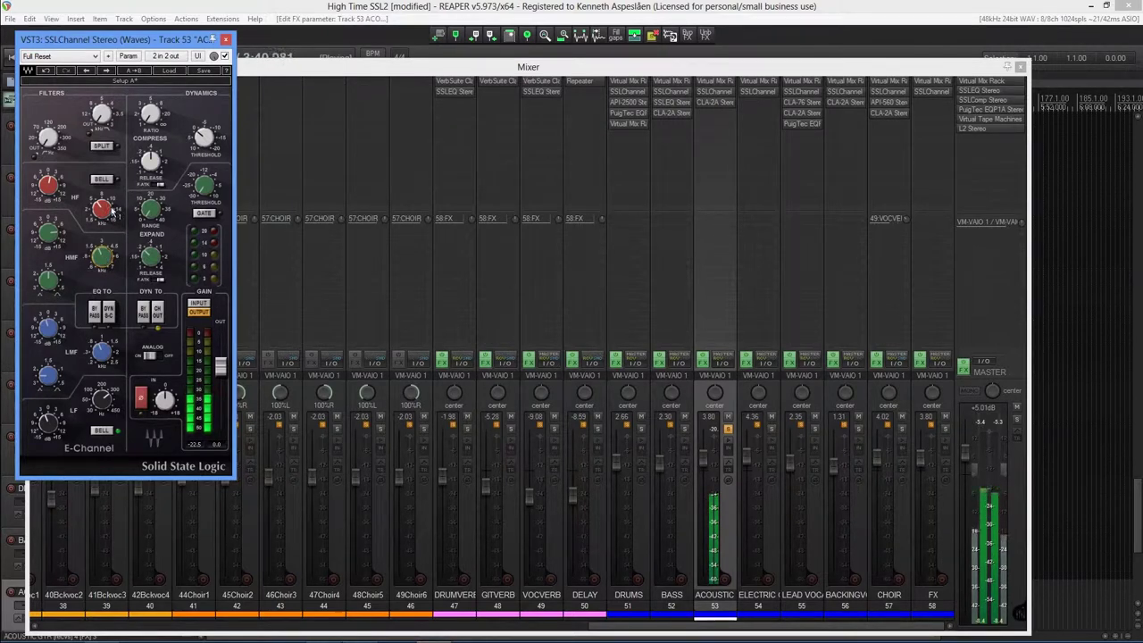
{"action": "left_click_drag", "start_coordinate": [50, 237], "coordinate": [50, 235]}
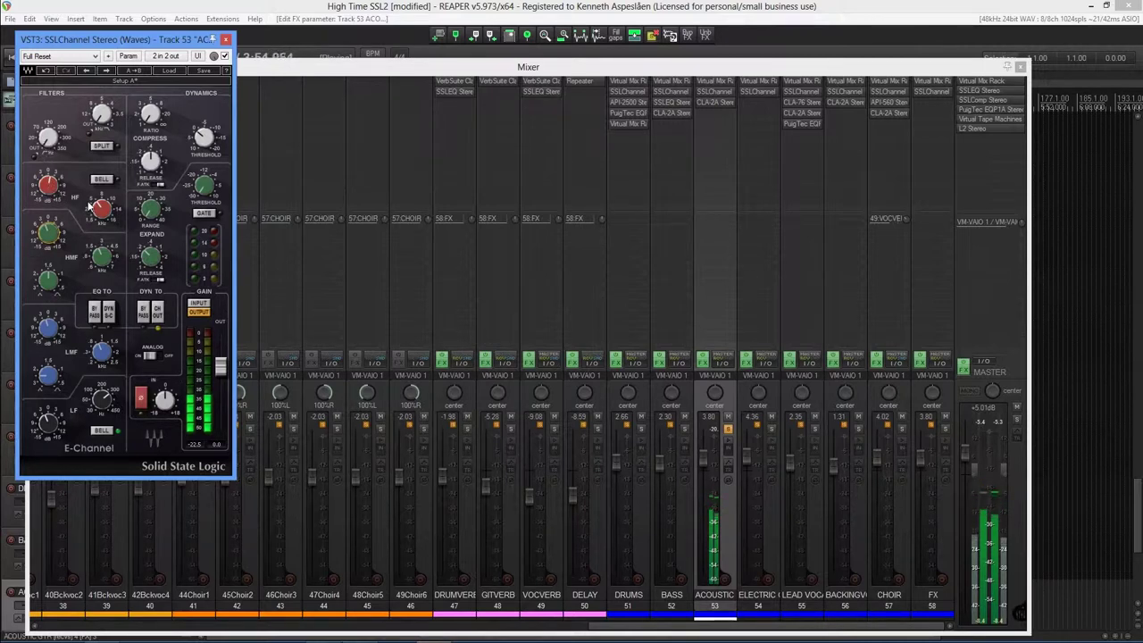
Engage the low-pass filter in the ACOUSTIC GTR bus's SSLChannel and compare the sound with the plug-in bypassed
{"action": "mouse_move", "coordinate": [100, 113]}
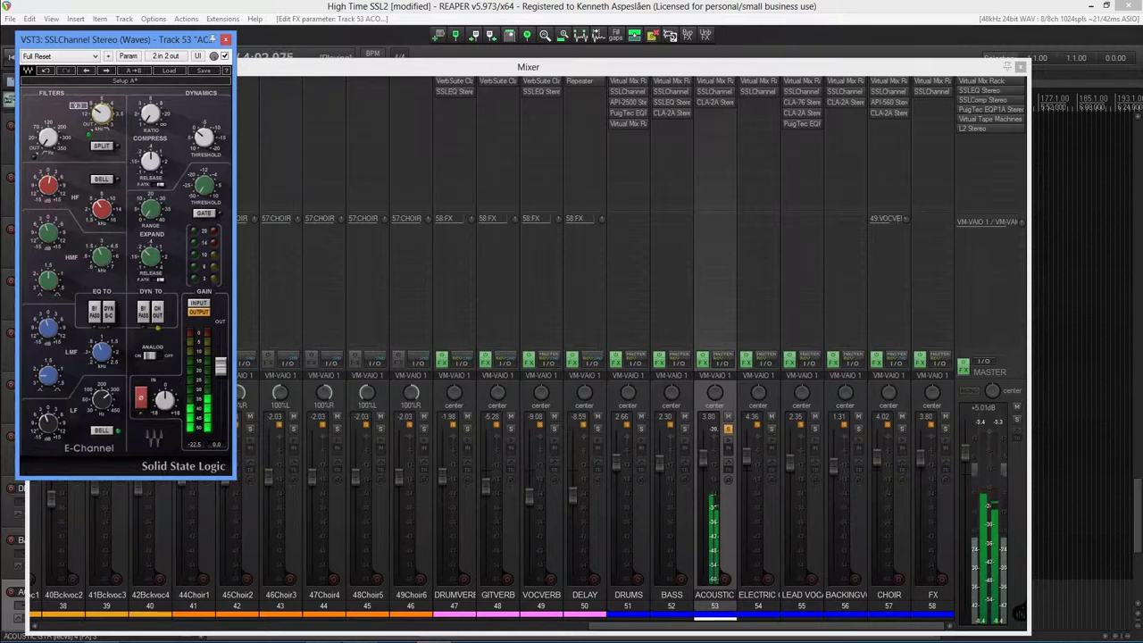
{"action": "left_click", "coordinate": [224, 57]}
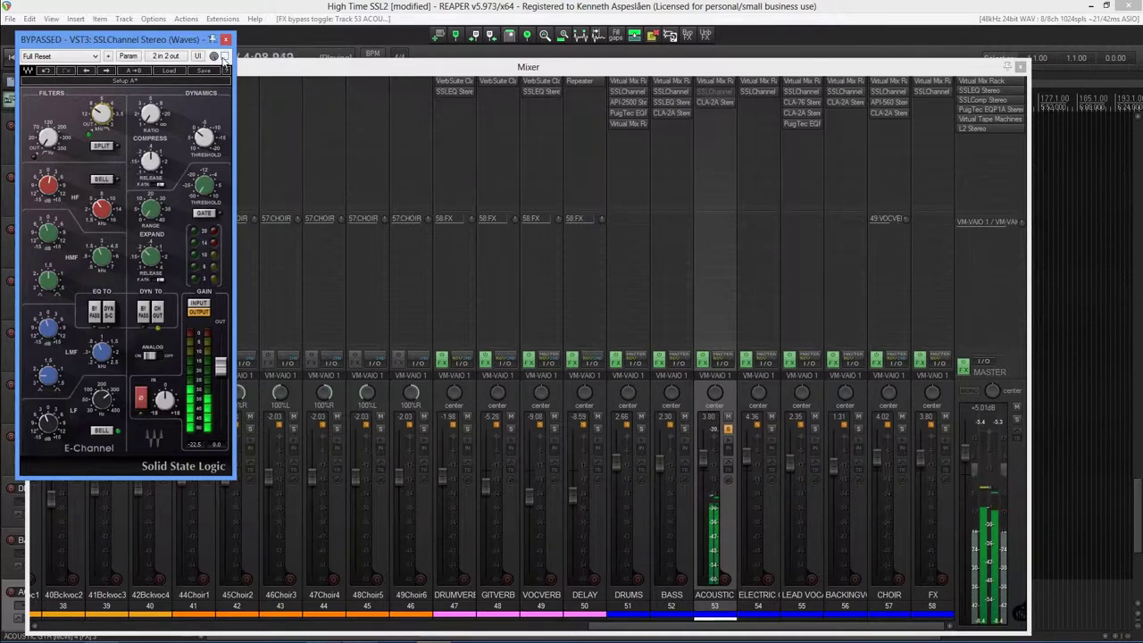
{"action": "left_click", "coordinate": [224, 57]}
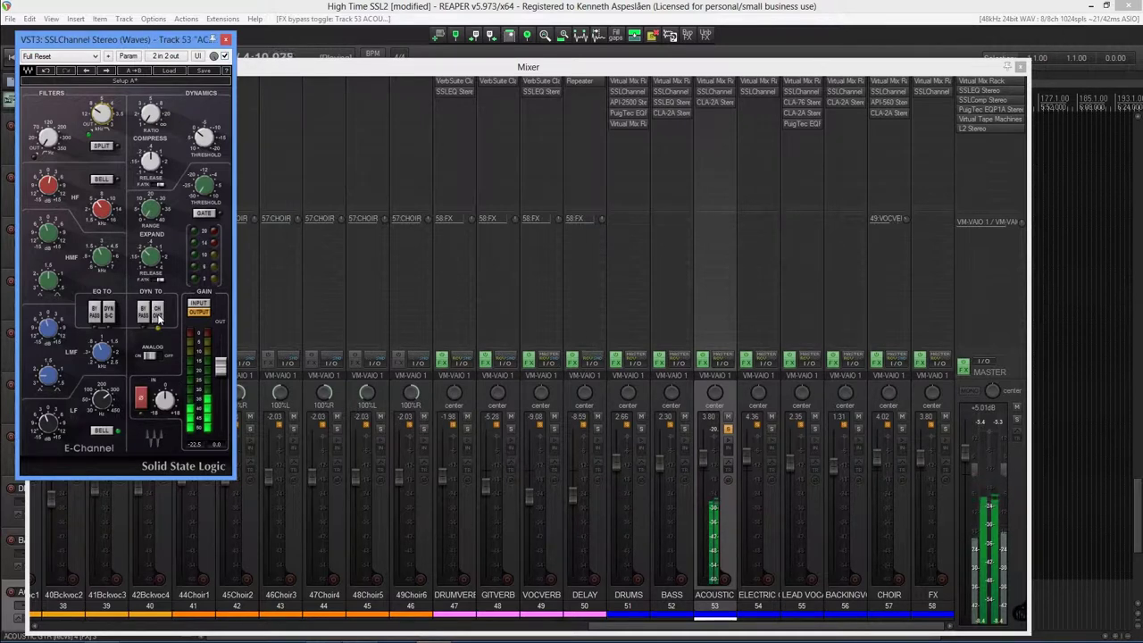
Turn off the SSLChannel's dynamics-to-channel-output routing, bypass its dynamics section and close the plug-in
{"action": "left_click", "coordinate": [157, 314]}
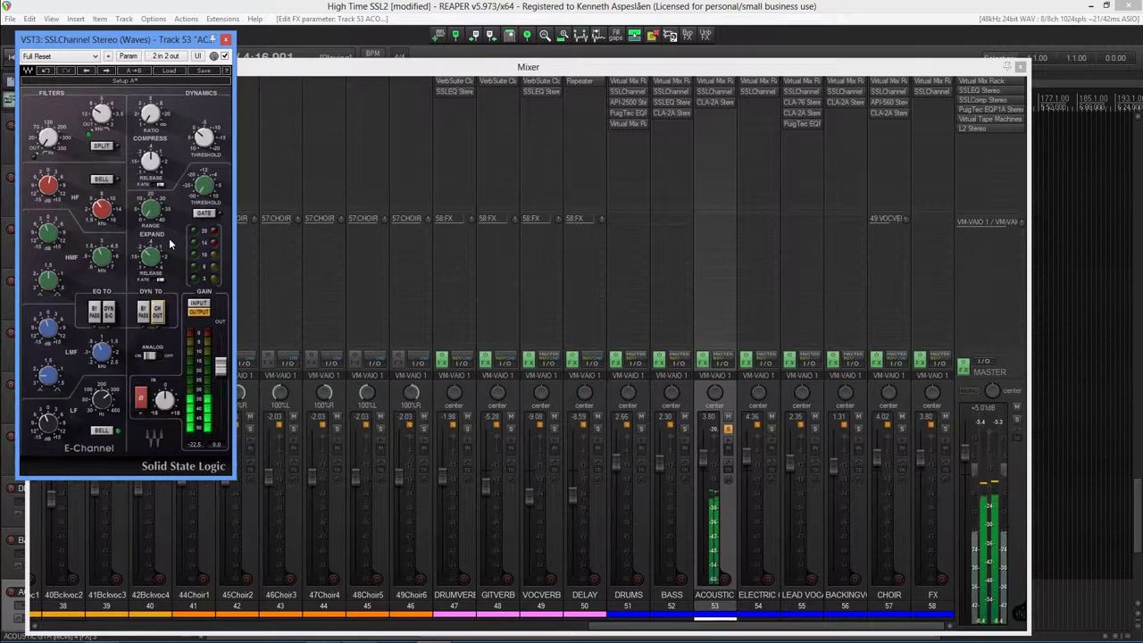
{"action": "left_click", "coordinate": [144, 321]}
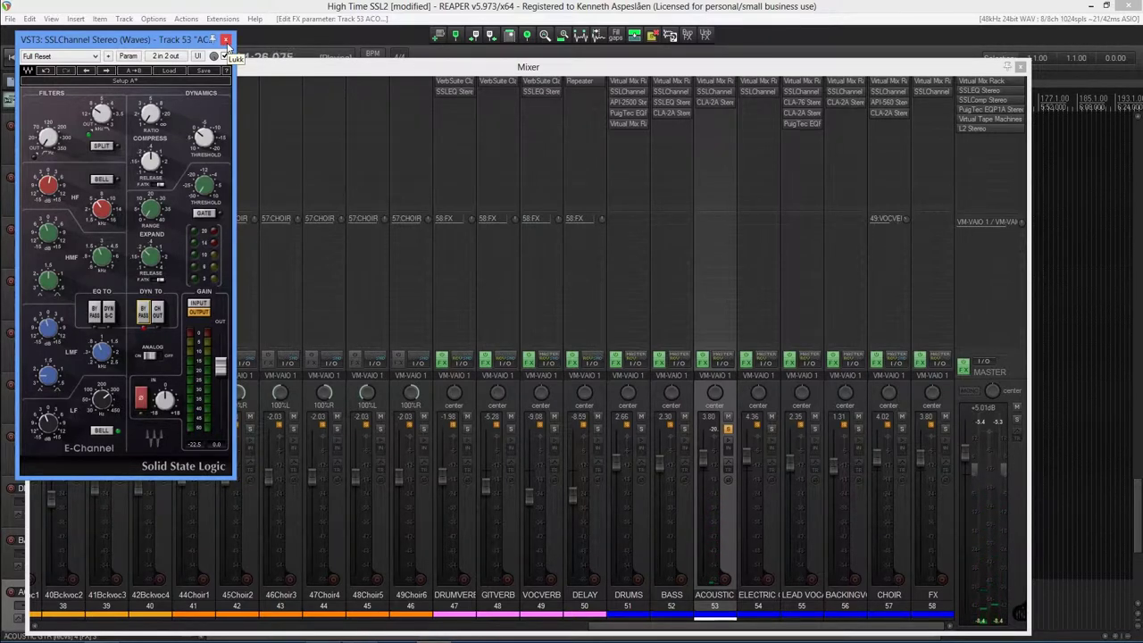
{"action": "left_click", "coordinate": [226, 40]}
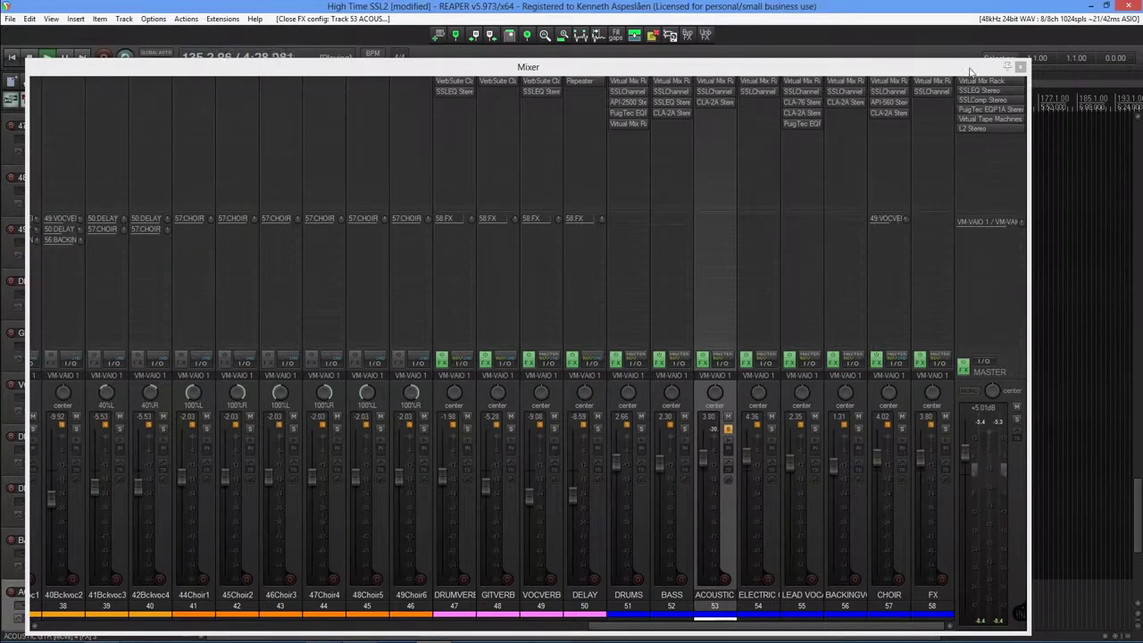
Play the ACOUSTIC GTR bus with its CLA-2A compressor open, compare the sound with the plug-in bypassed, and close it
{"action": "key", "text": "space"}
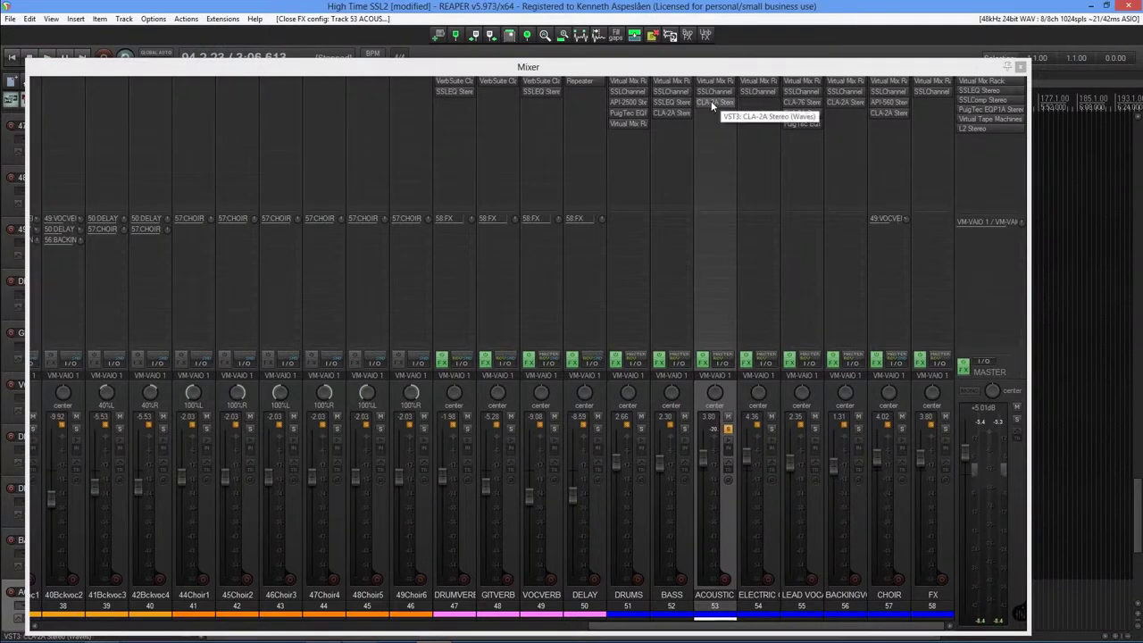
{"action": "left_click", "coordinate": [711, 101]}
{"action": "key", "text": "space"}
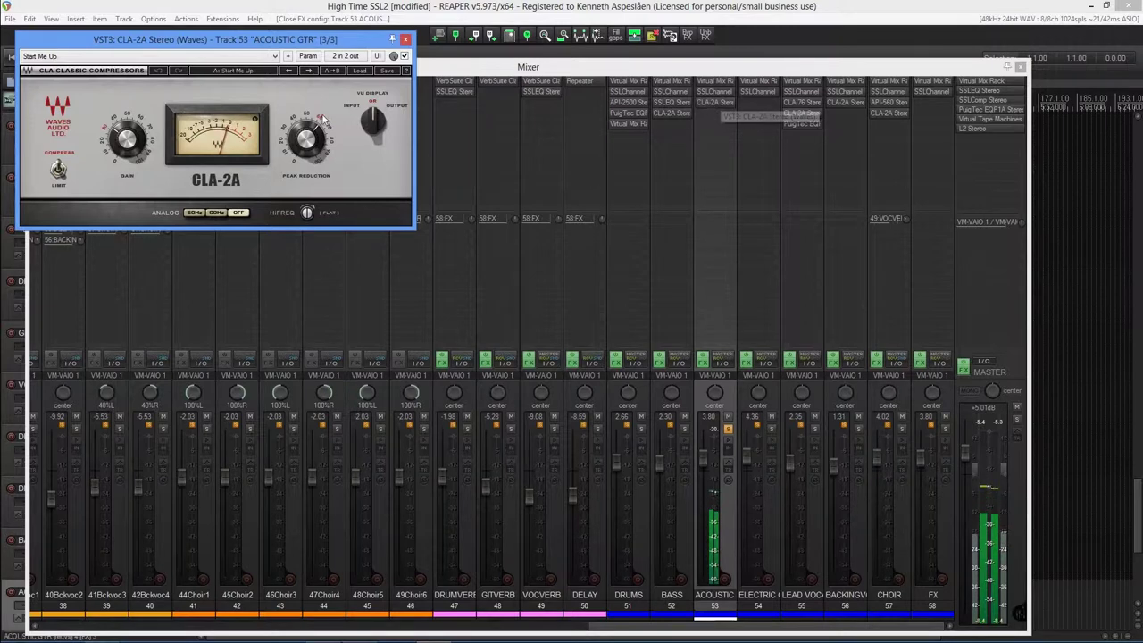
{"action": "mouse_move", "coordinate": [310, 148]}
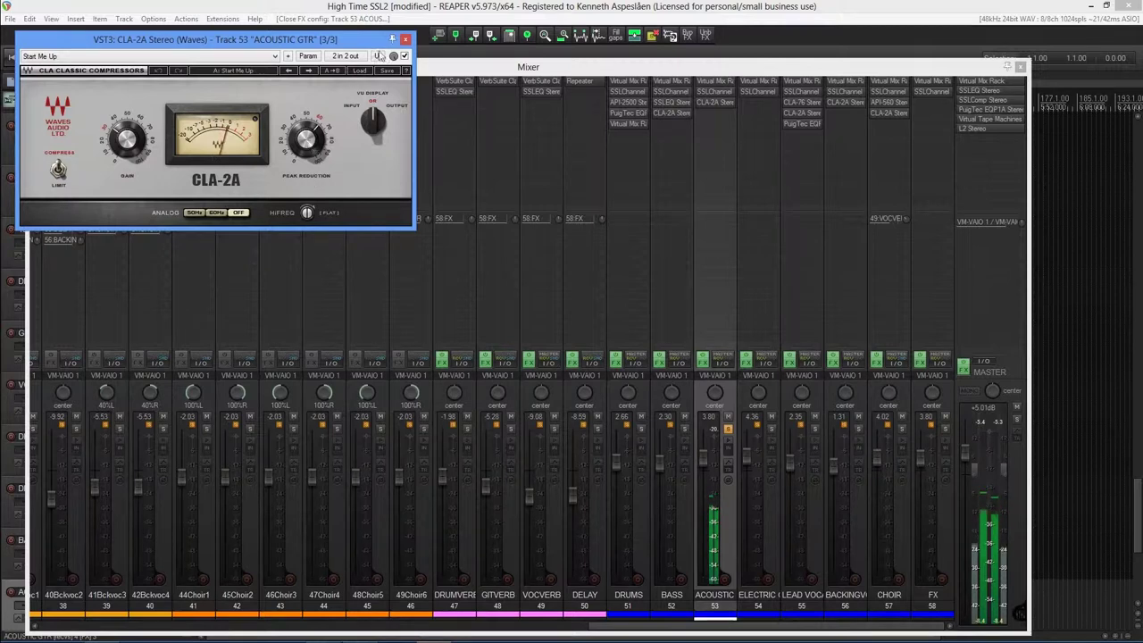
{"action": "left_click", "coordinate": [404, 56]}
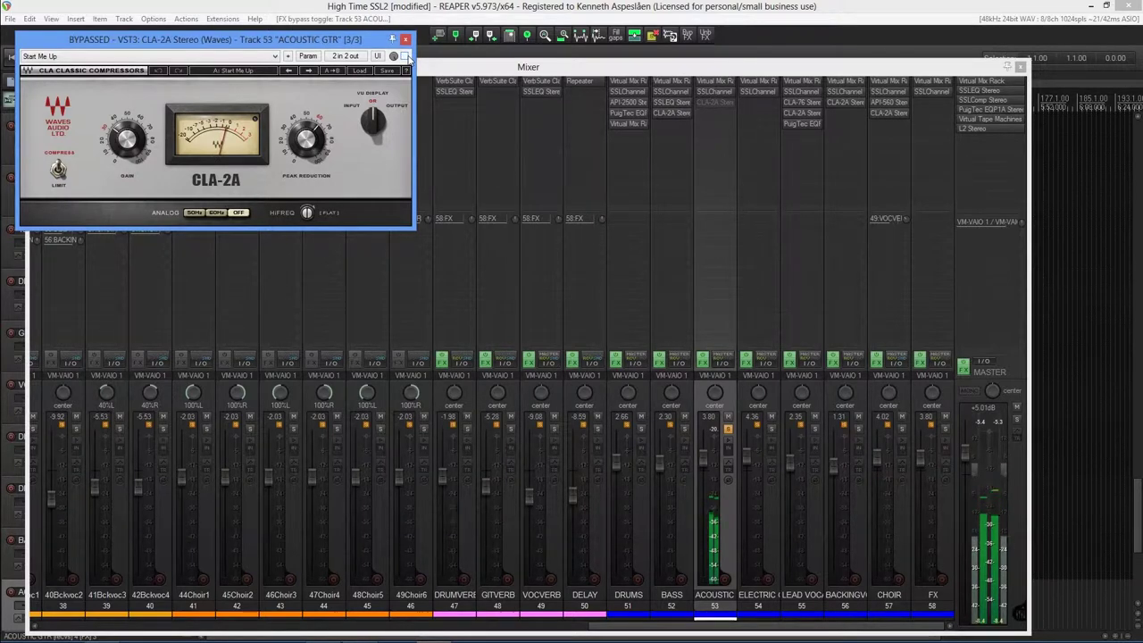
{"action": "left_click", "coordinate": [405, 56]}
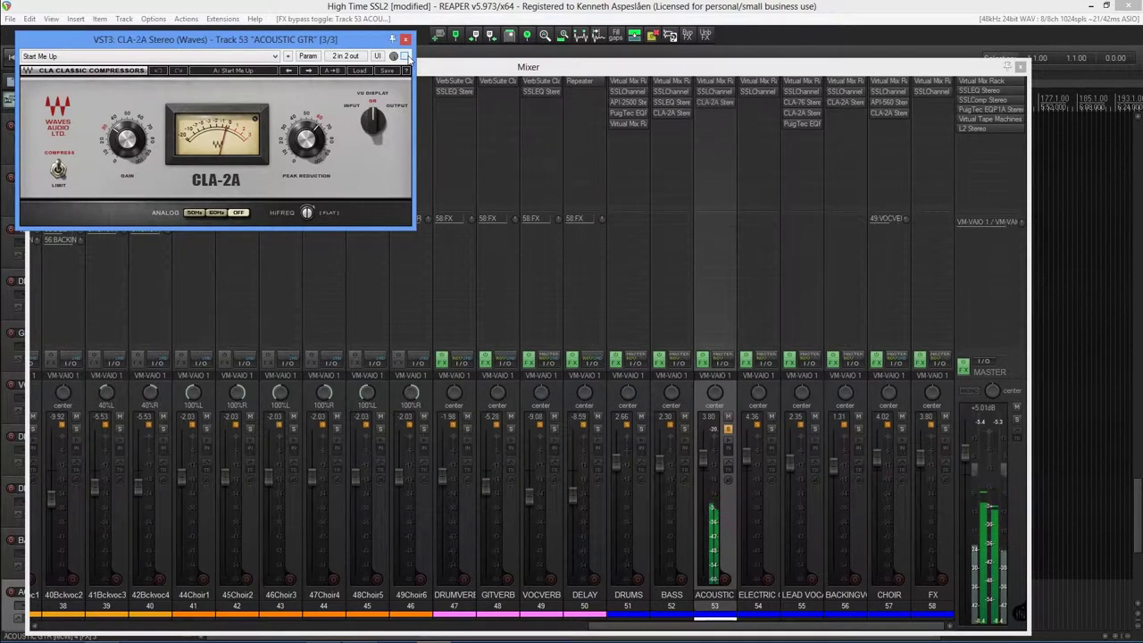
{"action": "left_click", "coordinate": [404, 40]}
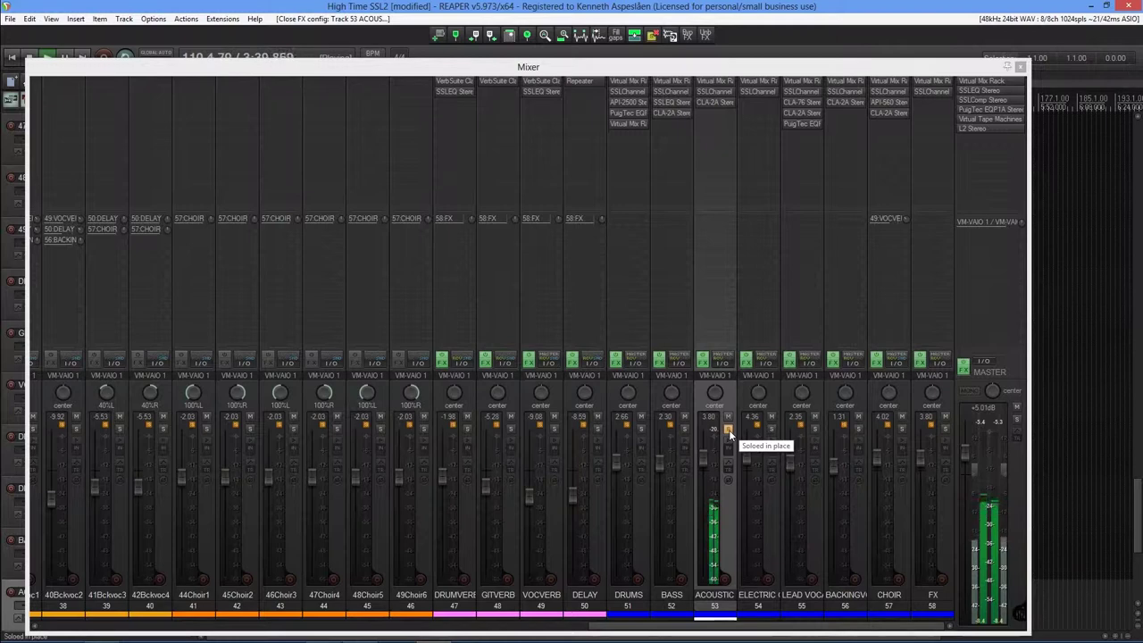
Solo only the ELECTRIC GTR bus and set its SSLChannel's low-frequency band to bell, adjusting that band's frequency and gain during playback
{"action": "key", "text": "space"}
{"action": "left_click", "coordinate": [749, 92]}
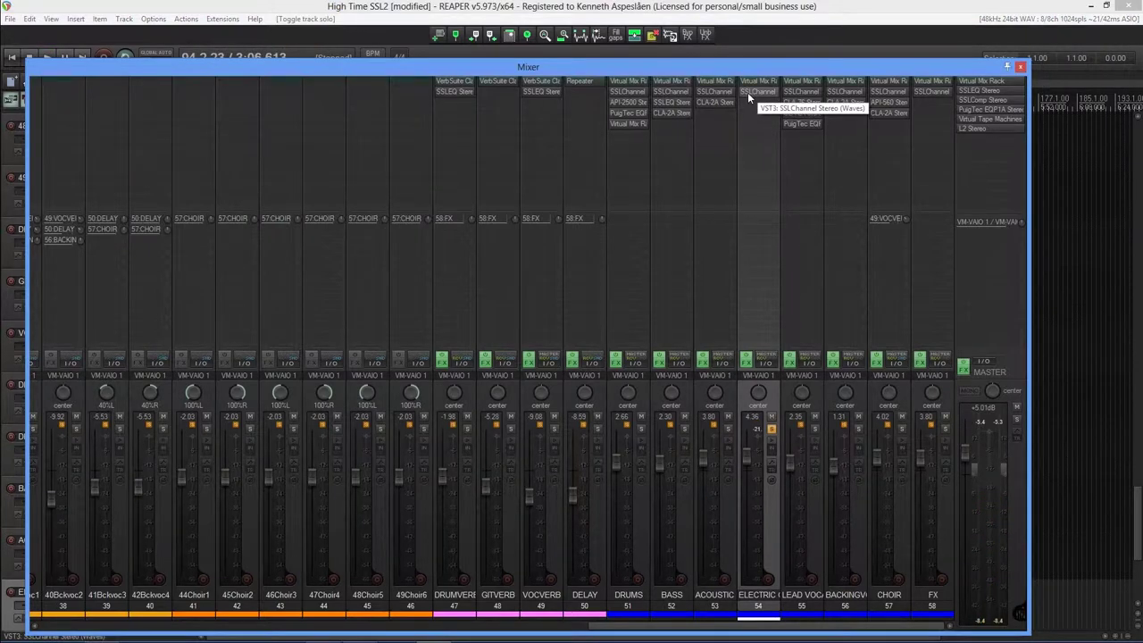
{"action": "left_click", "coordinate": [748, 92]}
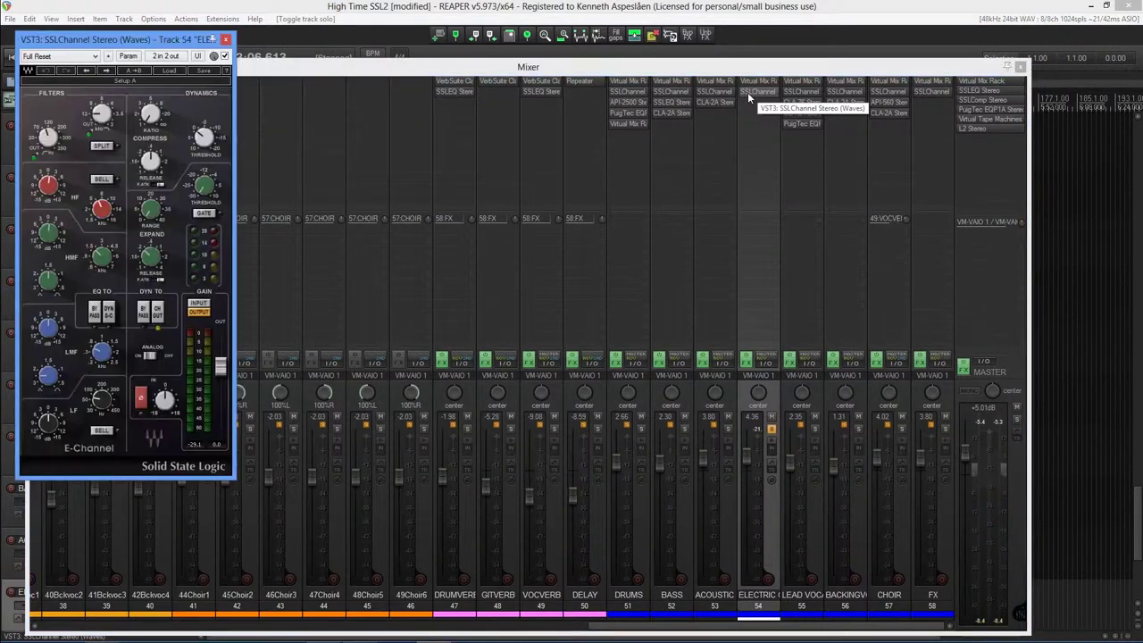
{"action": "key", "text": "space"}
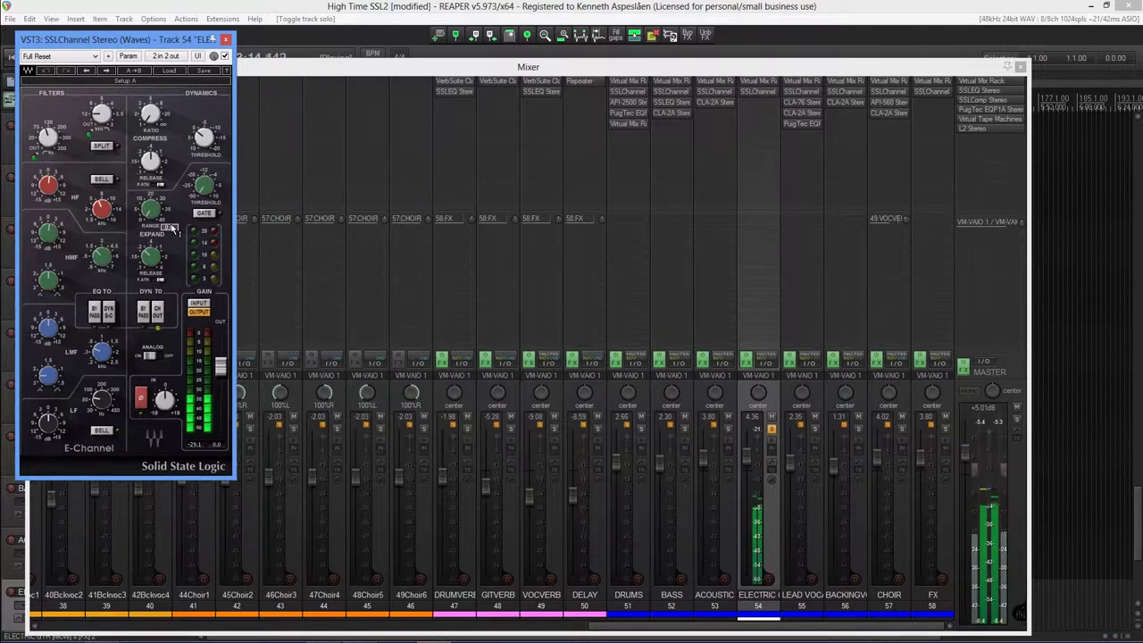
{"action": "mouse_move", "coordinate": [98, 402]}
{"action": "left_mouse_down"}
{"action": "mouse_move", "coordinate": [98, 389]}
{"action": "mouse_move", "coordinate": [100, 400]}
{"action": "left_mouse_up"}
{"action": "left_click", "coordinate": [102, 432]}
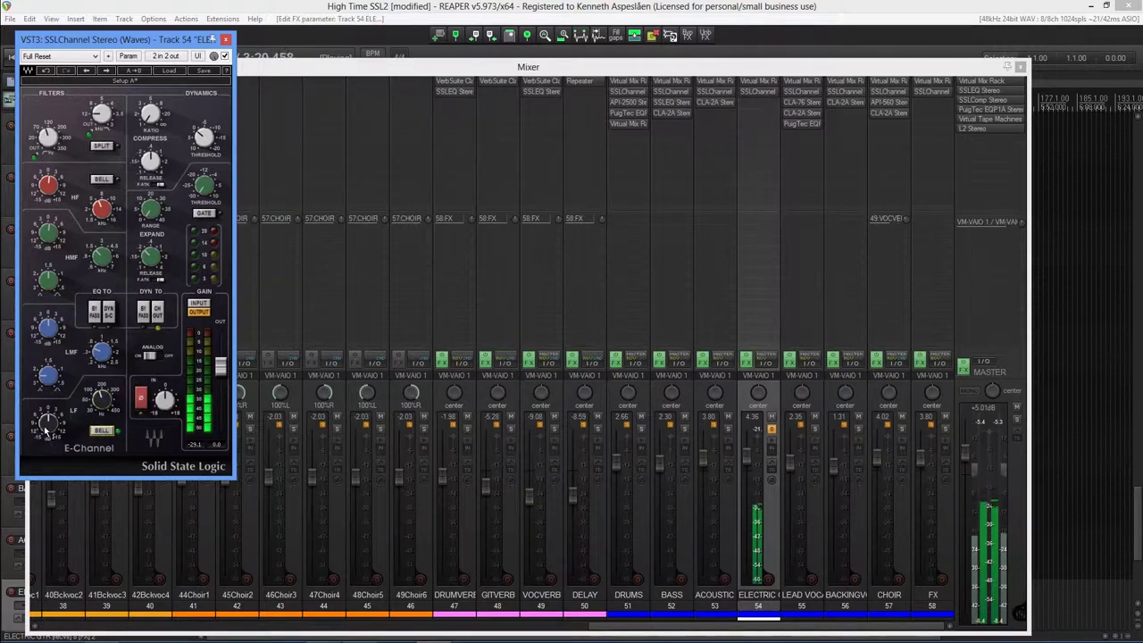
{"action": "left_click_drag", "start_coordinate": [46, 430], "coordinate": [47, 427]}
{"action": "left_click_drag", "start_coordinate": [46, 427], "coordinate": [46, 423]}
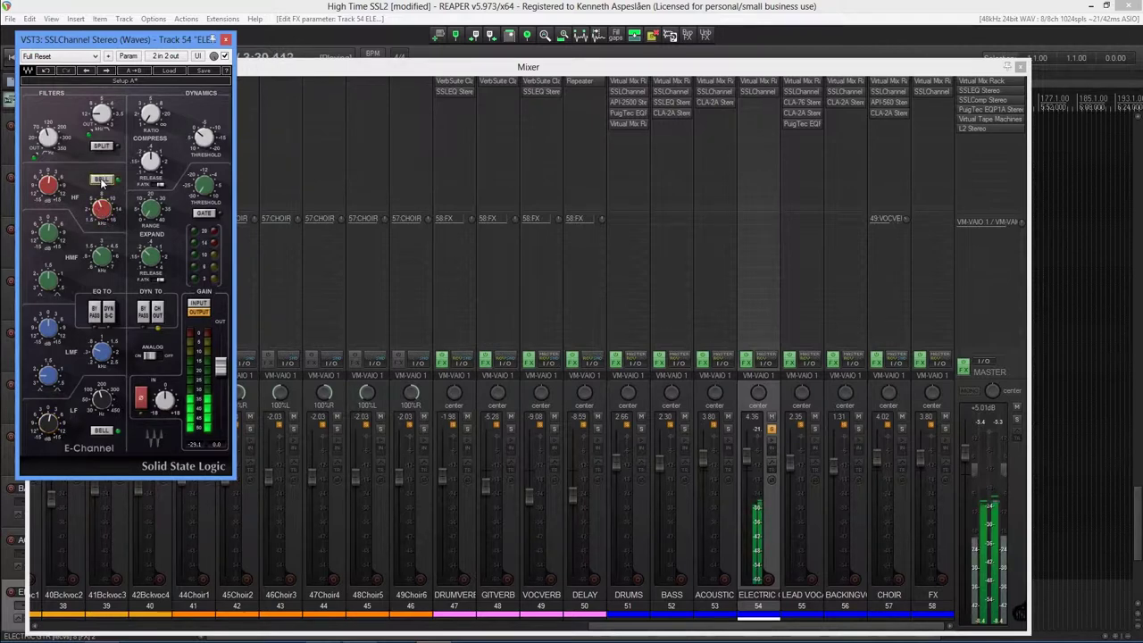
Adjust the high-frequency gain and frequency in the ELECTRIC GTR bus's SSLChannel, leave that band as a shelf, and close the plug-in
{"action": "left_click_drag", "start_coordinate": [47, 185], "coordinate": [47, 181]}
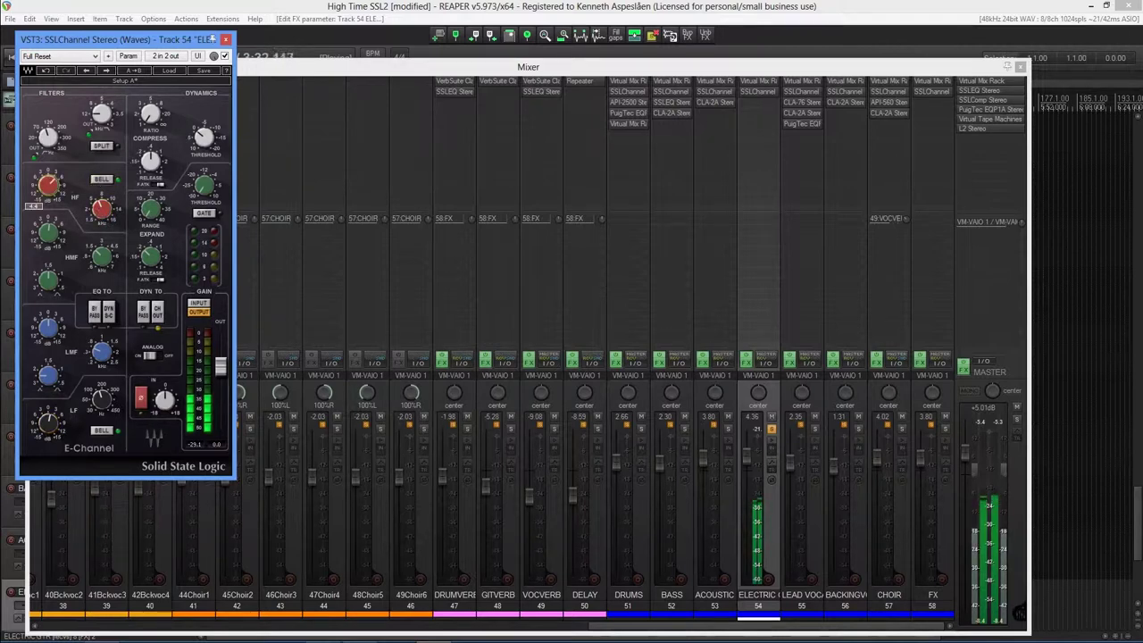
{"action": "left_click_drag", "start_coordinate": [101, 208], "coordinate": [101, 204]}
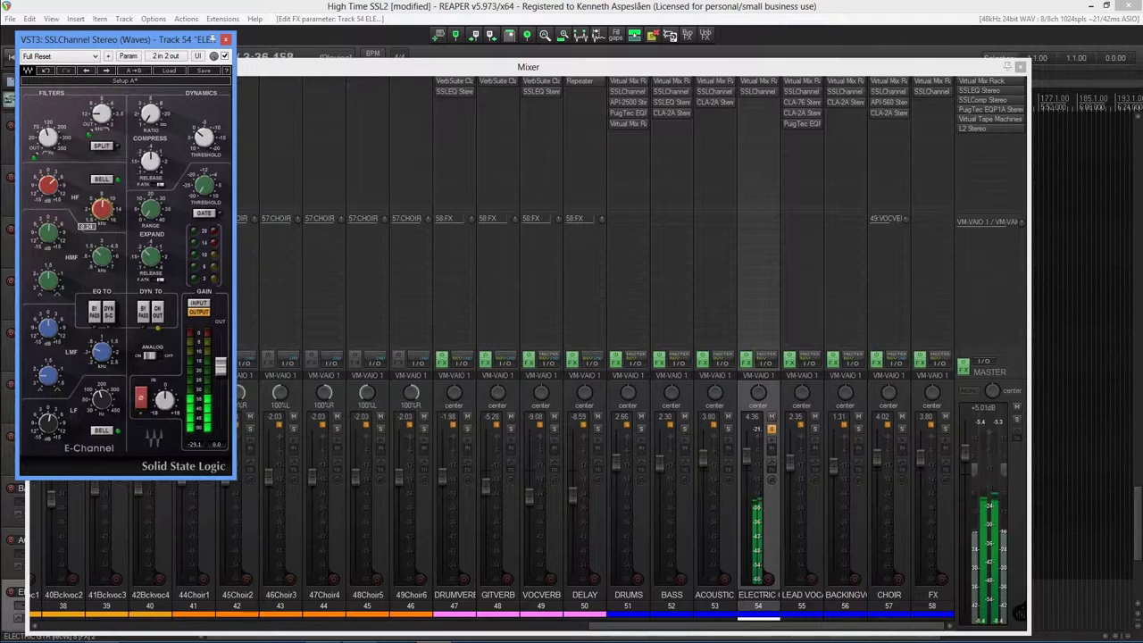
{"action": "left_click_drag", "start_coordinate": [101, 203], "coordinate": [47, 183]}
{"action": "left_click", "coordinate": [102, 179]}
{"action": "mouse_move", "coordinate": [47, 189]}
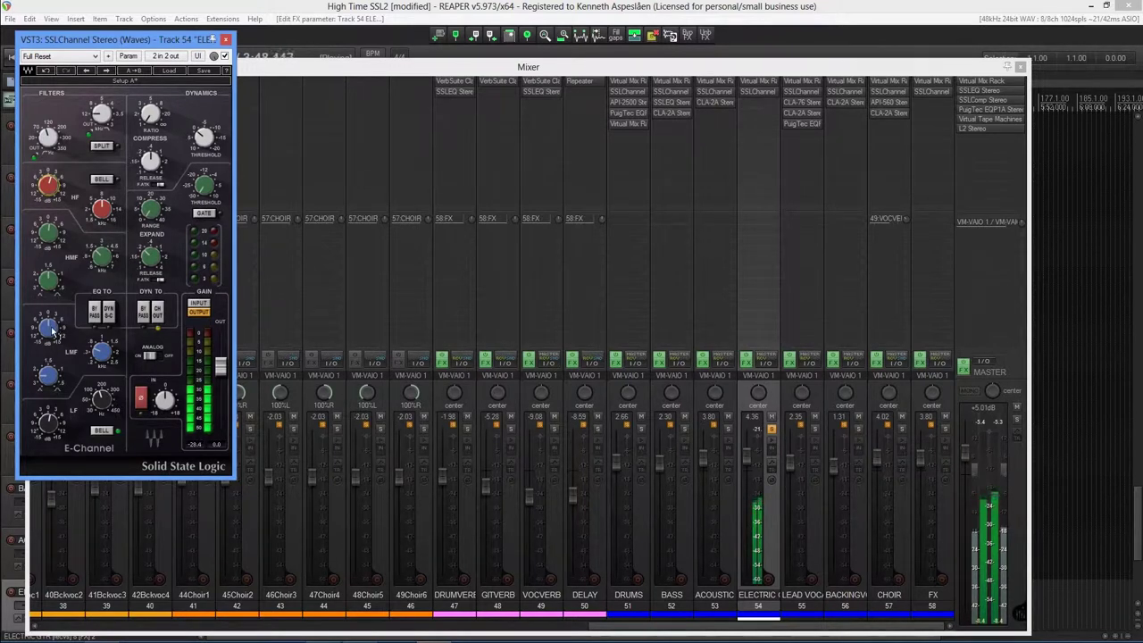
{"action": "mouse_move", "coordinate": [52, 331]}
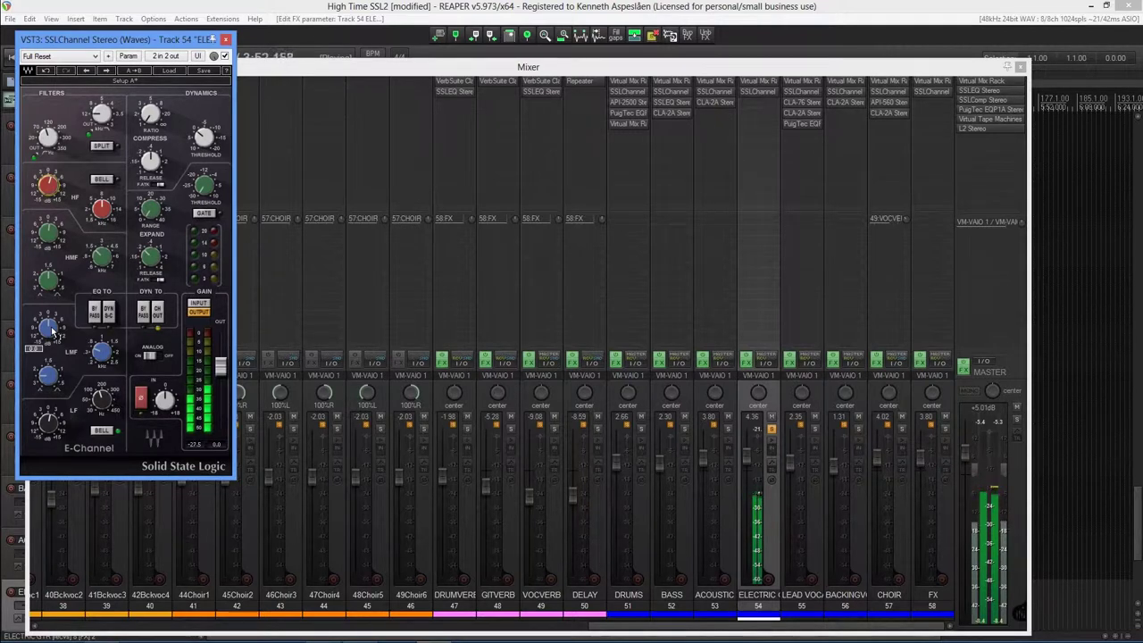
{"action": "left_click", "coordinate": [227, 41]}
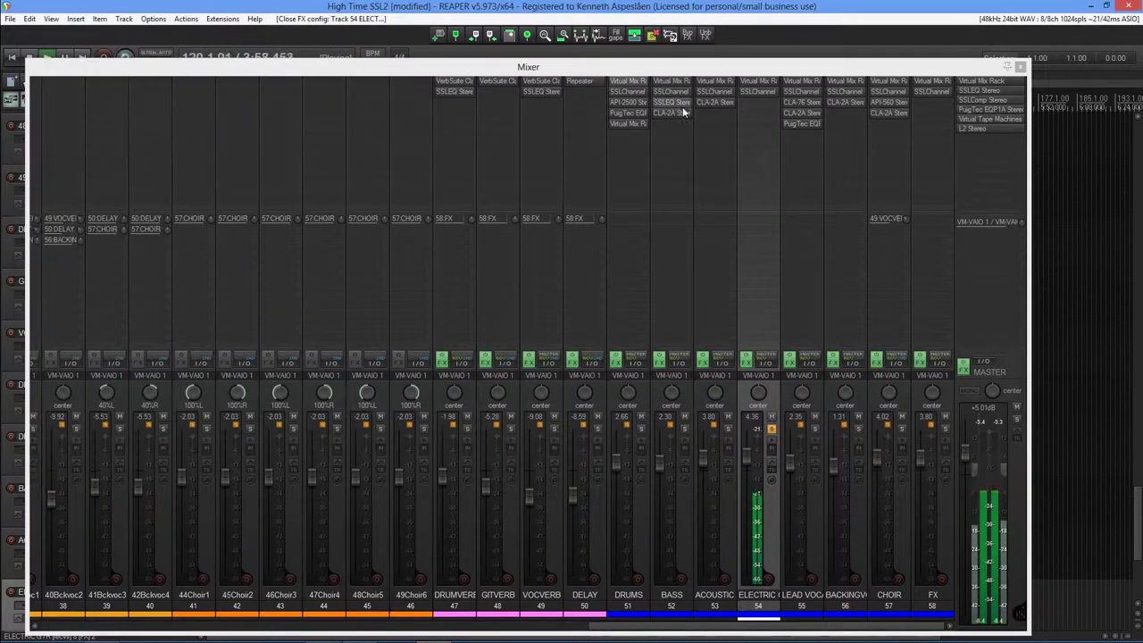
Stop playback and add the CLA-3A Stereo (Waves) compressor to the ELECTRIC GTR bus after the SSLChannel
{"action": "key", "text": "space"}
{"action": "double_click", "coordinate": [763, 98]}
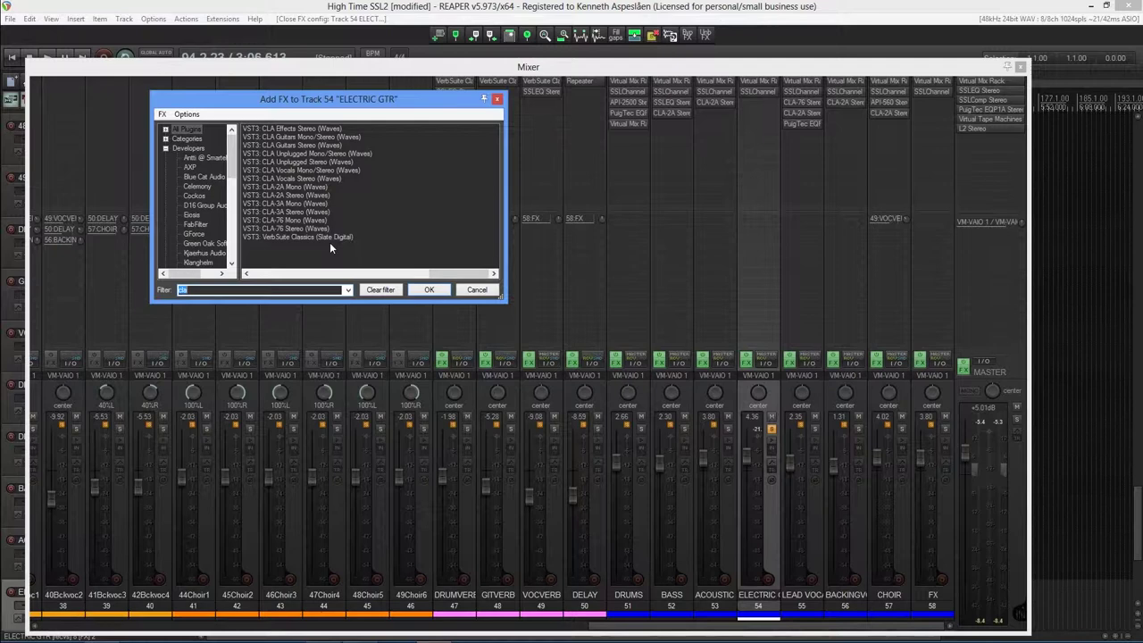
{"action": "left_click", "coordinate": [297, 213]}
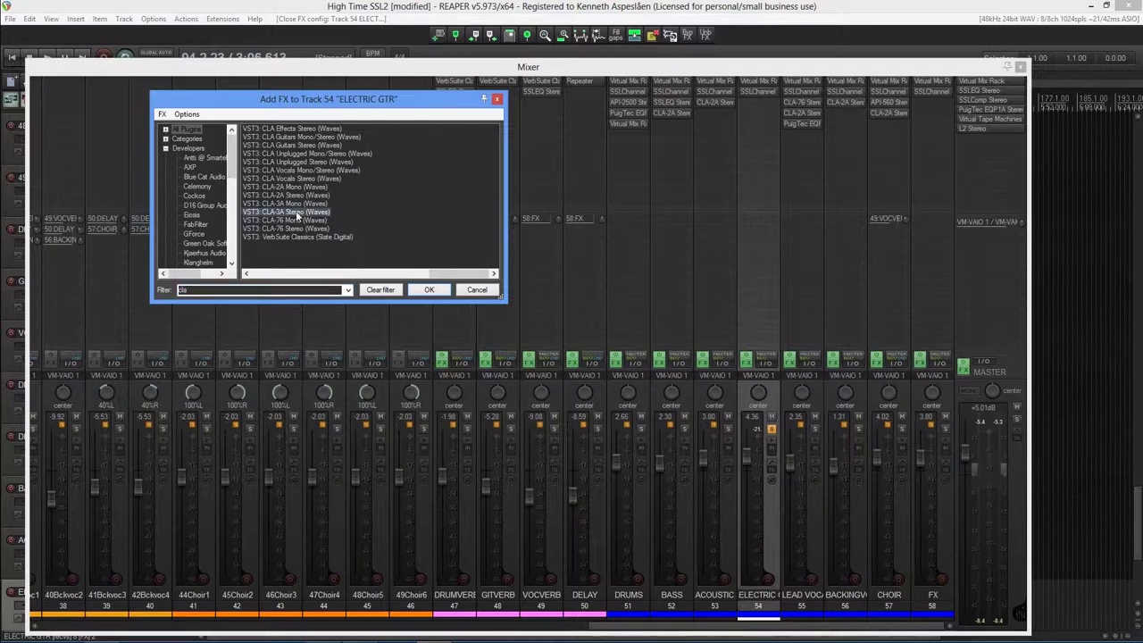
{"action": "double_click", "coordinate": [297, 212]}
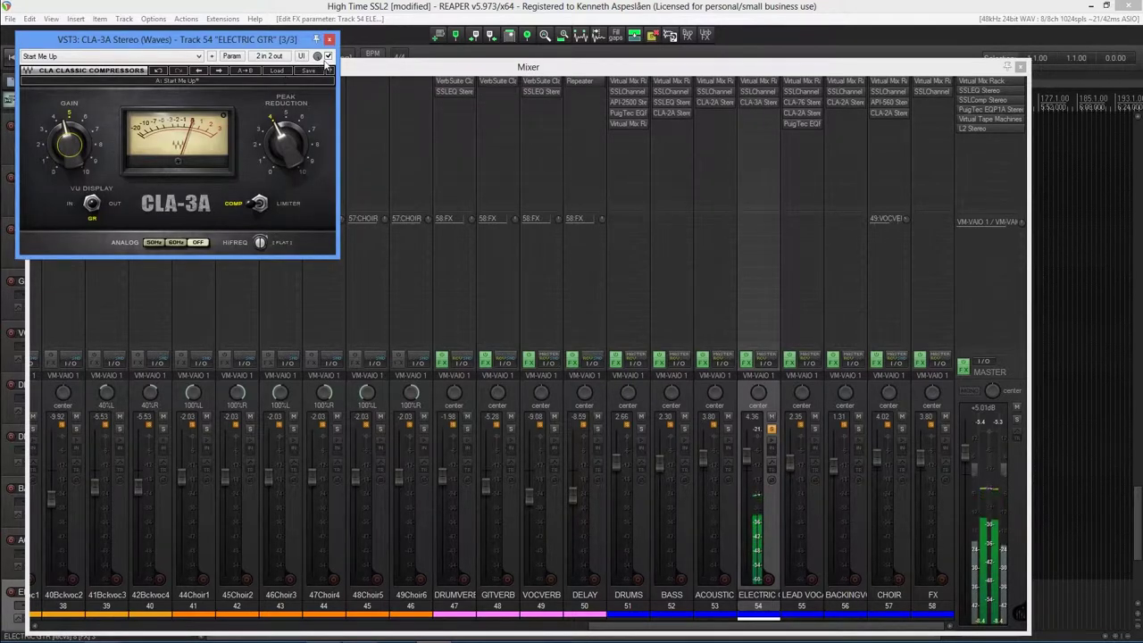
Compare the ELECTRIC GTR bus with the CLA-3A bypassed and raise the compressor's Peak Reduction to about 8.69
{"action": "left_click", "coordinate": [328, 57]}
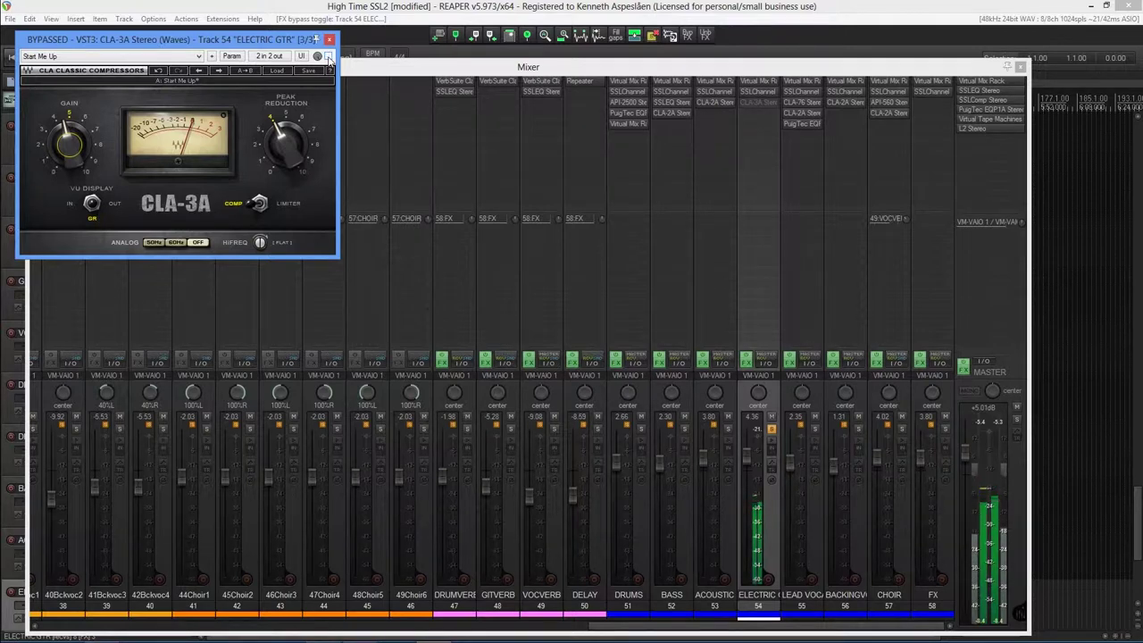
{"action": "left_click", "coordinate": [328, 56]}
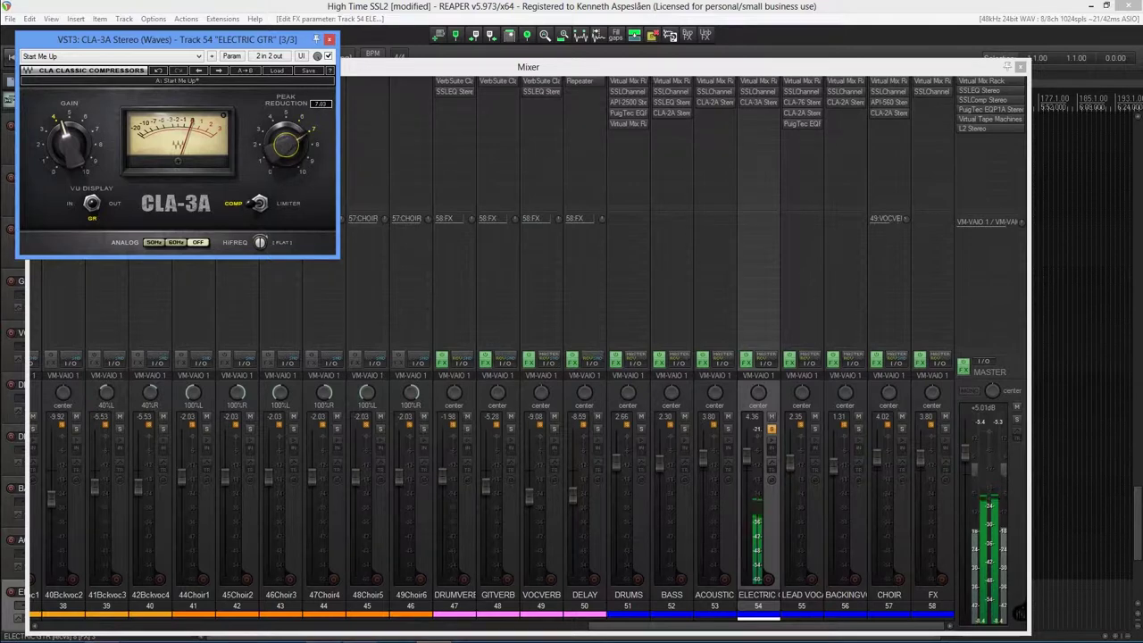
{"action": "left_click_drag", "start_coordinate": [286, 146], "coordinate": [286, 134]}
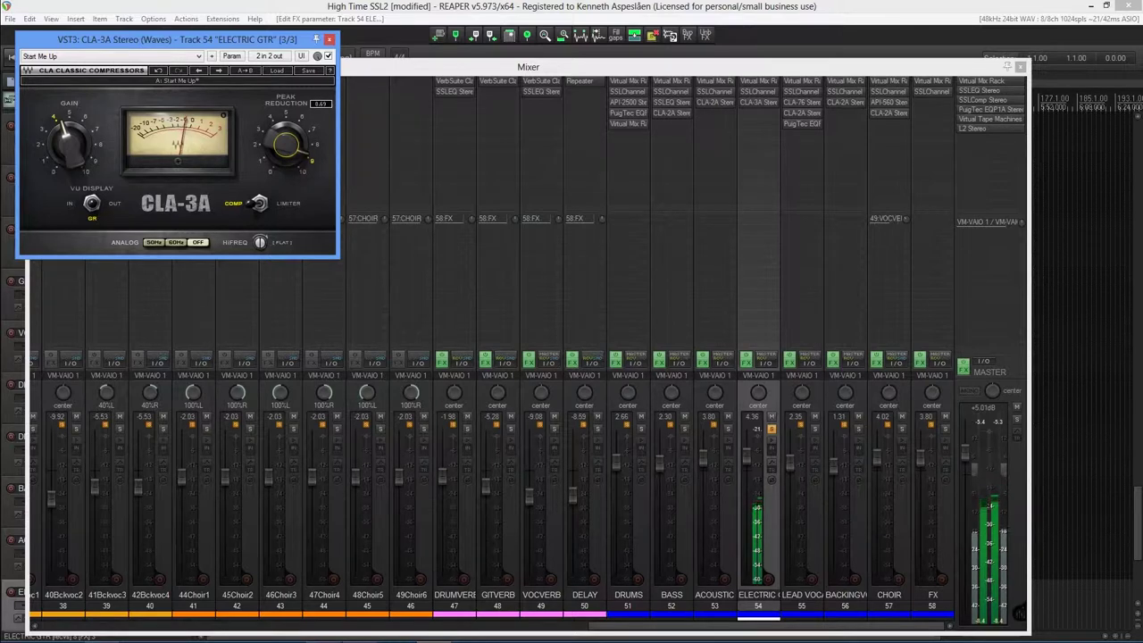
Show the CHOIR bus's volume envelope in the arrangement and play from bar 58, just before the Pre section
{"action": "key", "text": "Escape"}
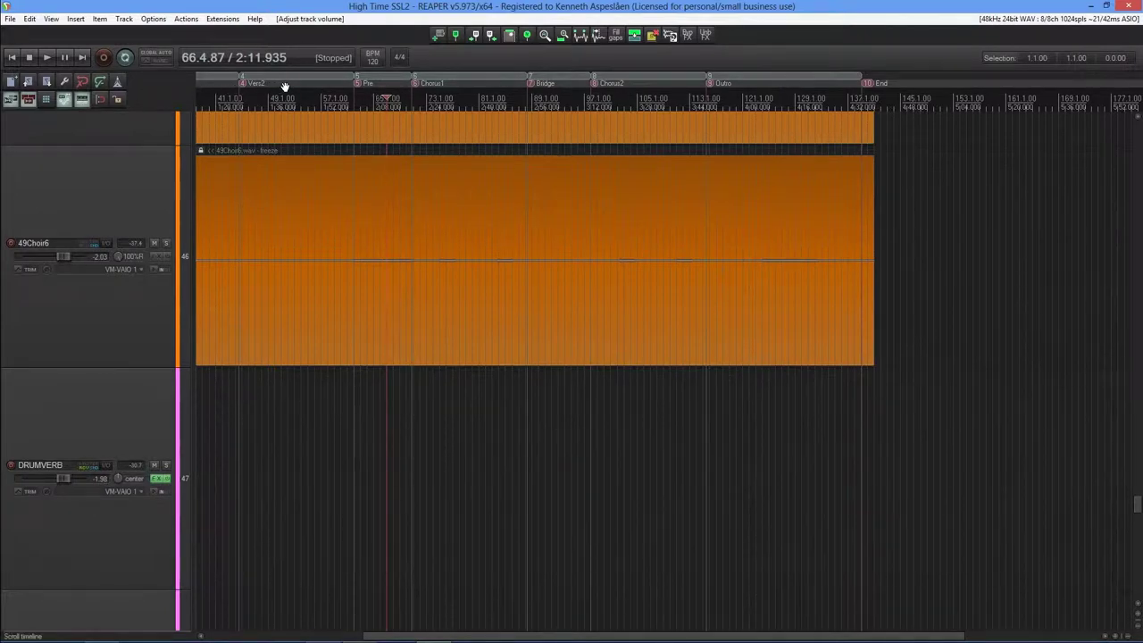
{"action": "left_click", "coordinate": [329, 375]}
{"action": "scroll", "coordinate": [329, 376], "scroll_direction": "down", "scroll_amount": 10}
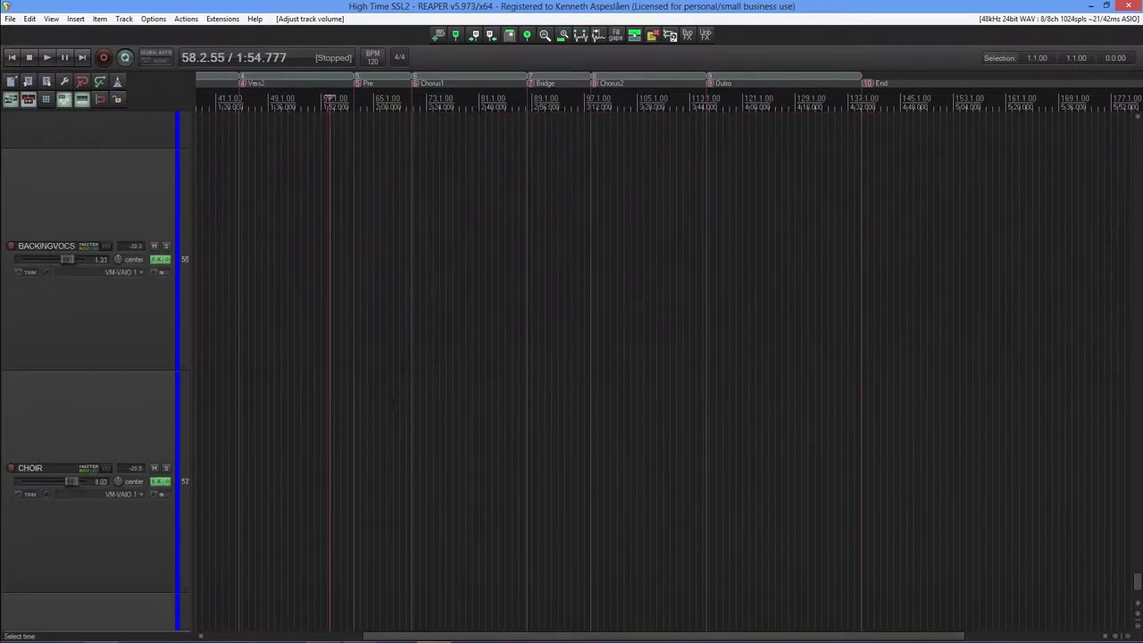
{"action": "scroll", "coordinate": [329, 375], "scroll_direction": "up", "scroll_amount": 1}
{"action": "scroll", "coordinate": [330, 375], "scroll_direction": "down", "scroll_amount": 2}
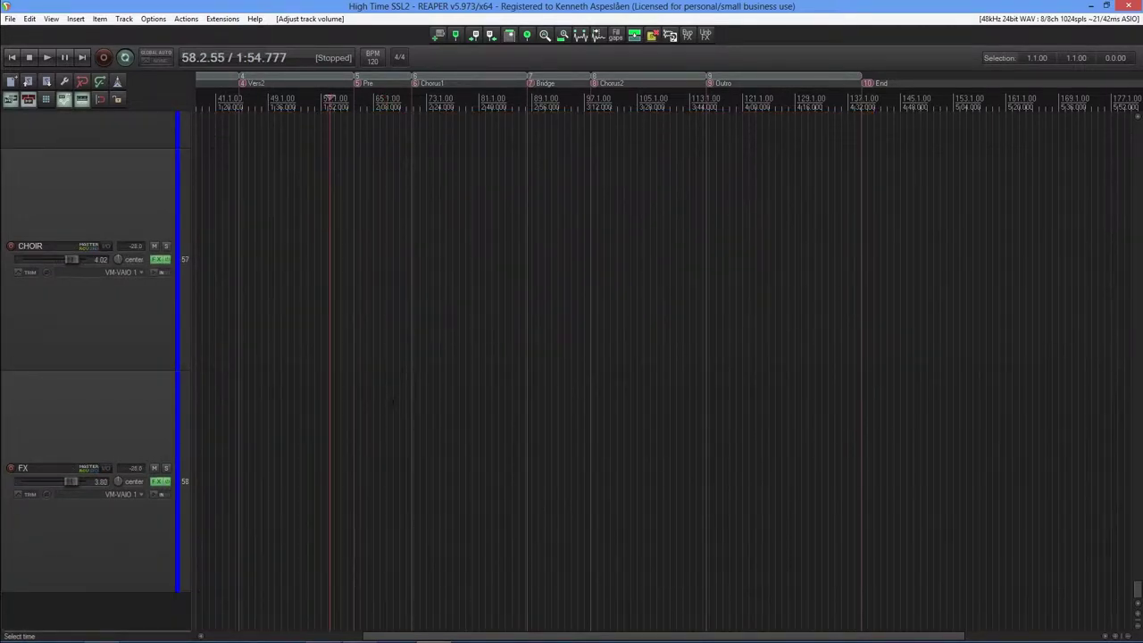
{"action": "key", "text": "v"}
{"action": "key", "text": "space"}
{"action": "scroll", "coordinate": [661, 487], "scroll_direction": "up", "scroll_amount": 3}
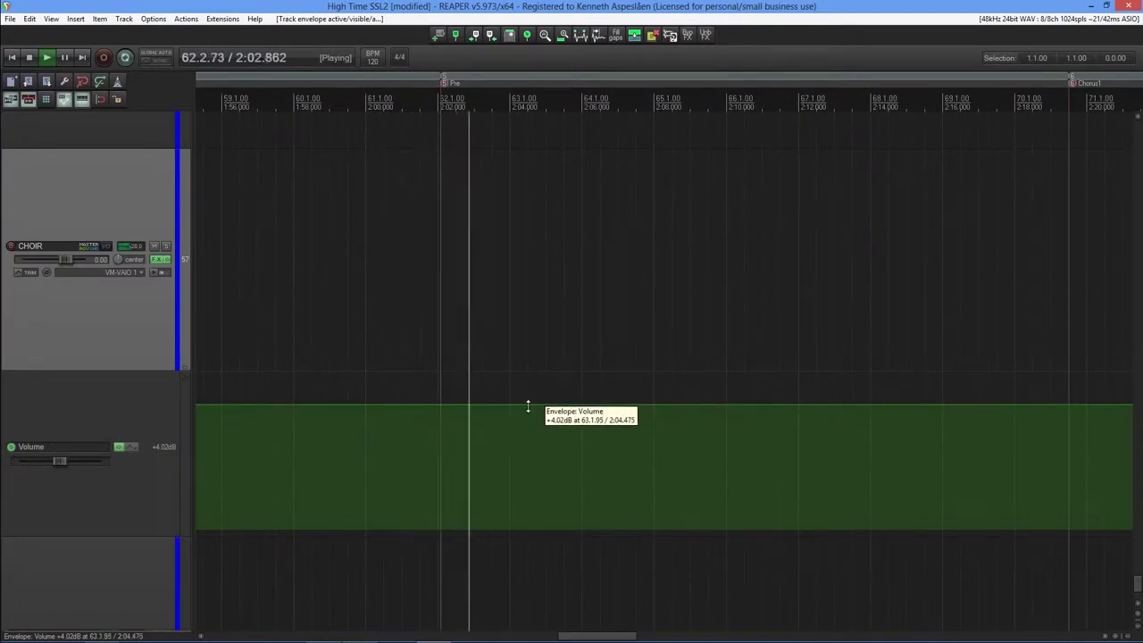
Insert a point near bar 61 on the CHOIR volume envelope and lower it to about +2.81 dB while listening
{"action": "left_click", "coordinate": [379, 408]}
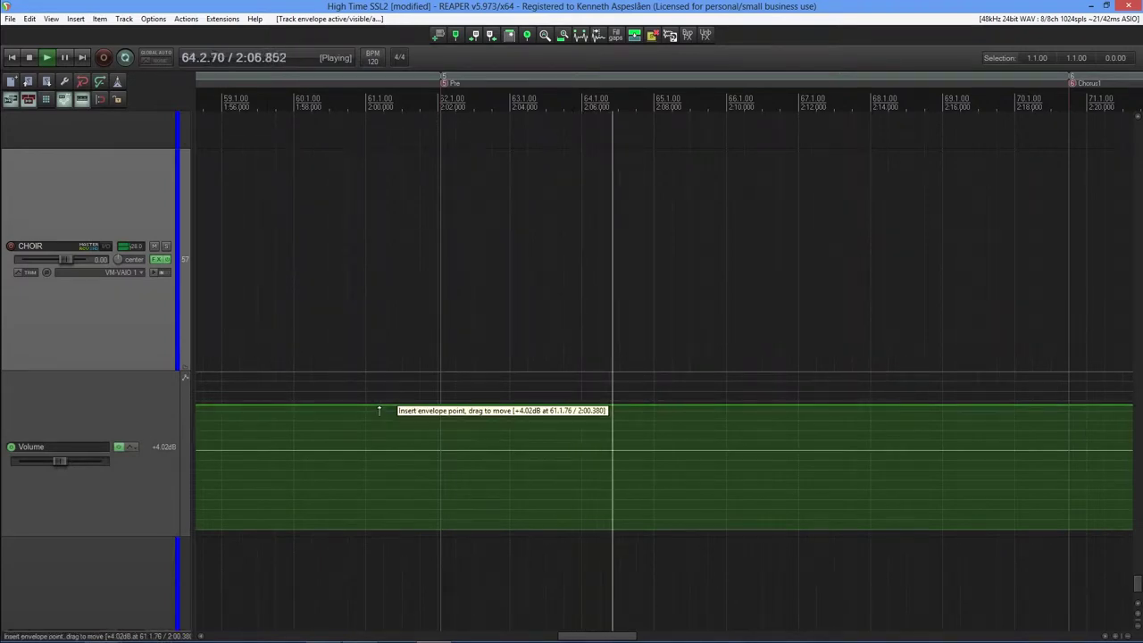
{"action": "left_click_drag", "start_coordinate": [378, 411], "coordinate": [380, 417]}
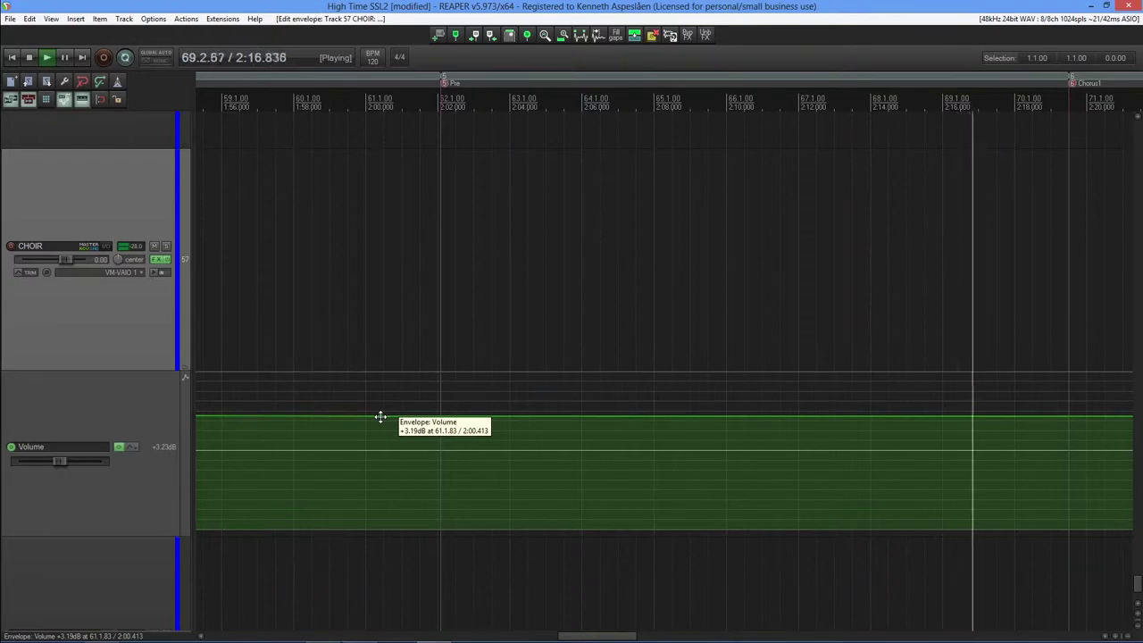
{"action": "key", "text": "space"}
{"action": "key", "text": "space"}
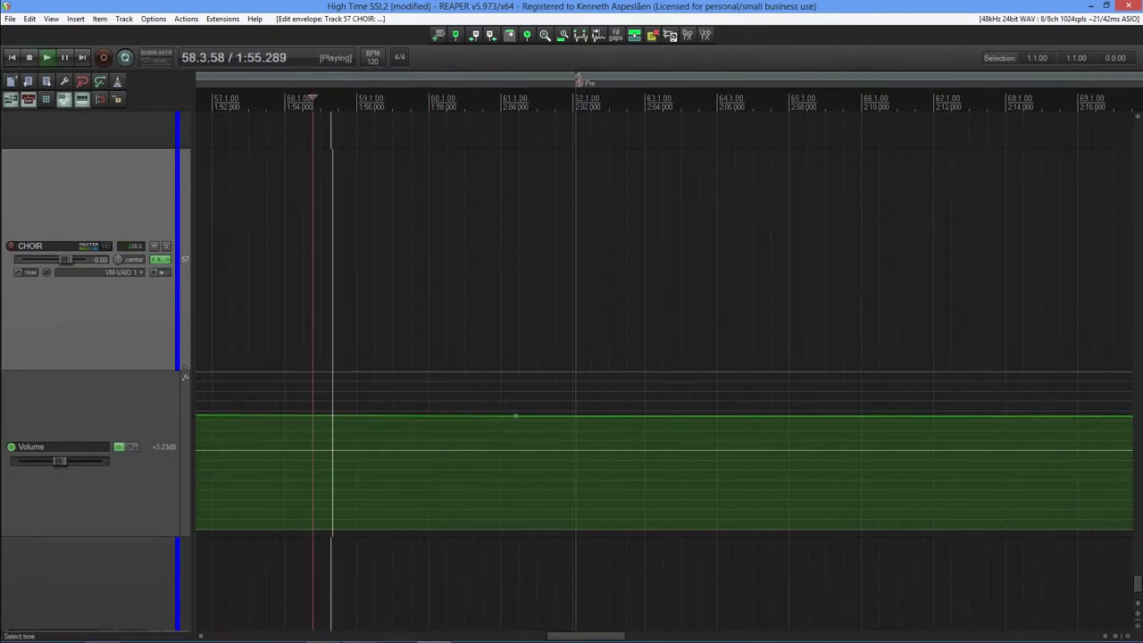
{"action": "left_click", "coordinate": [509, 102]}
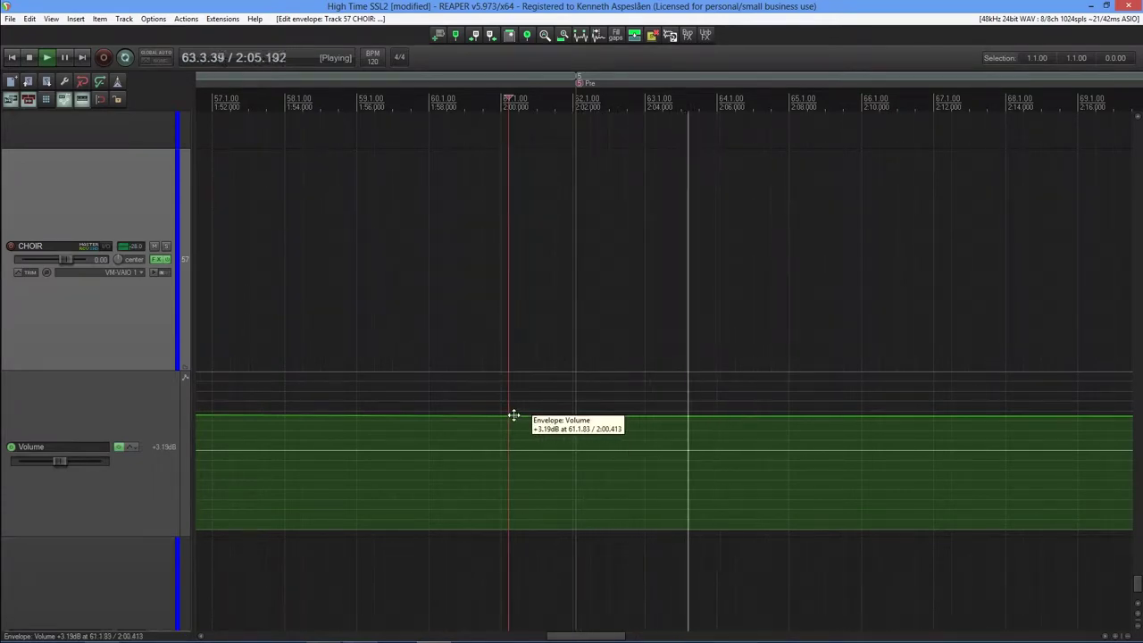
{"action": "left_click_drag", "start_coordinate": [513, 415], "coordinate": [514, 420]}
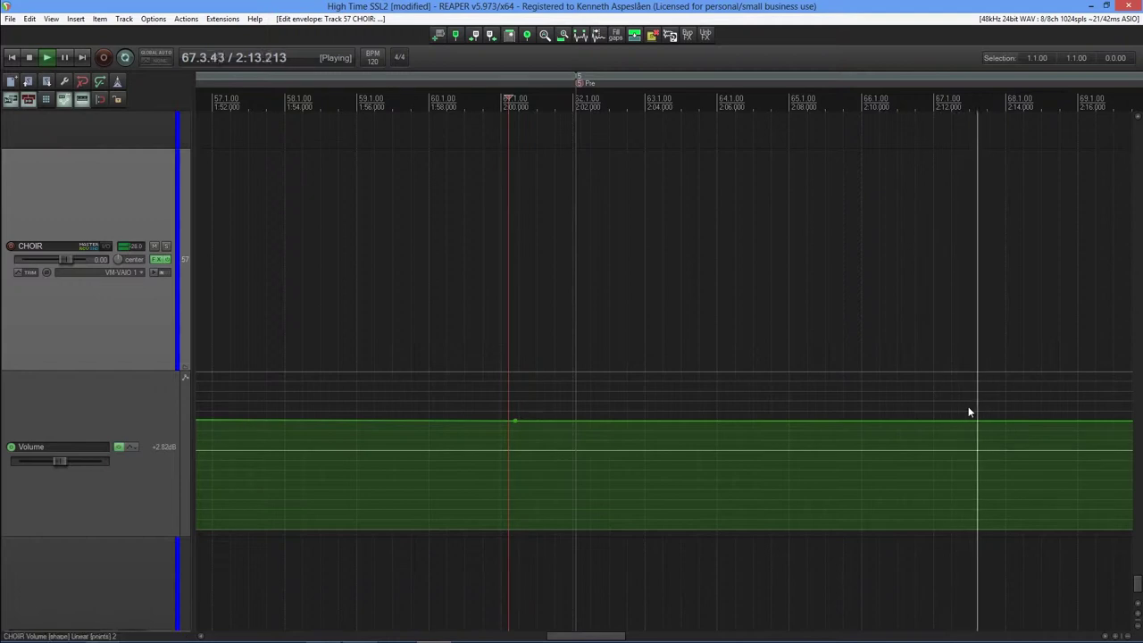
{"action": "key", "text": "space"}
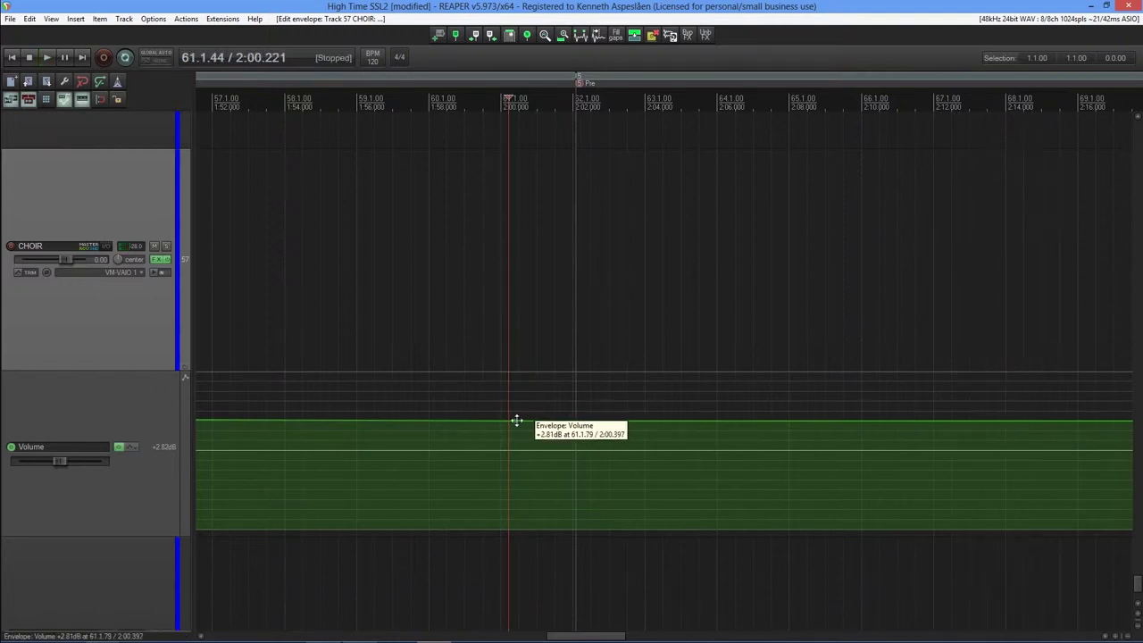
Add points to the CHOIR volume envelope around Chorus1 so the level rises after bar 74, and play from there
{"action": "left_click", "coordinate": [516, 420]}
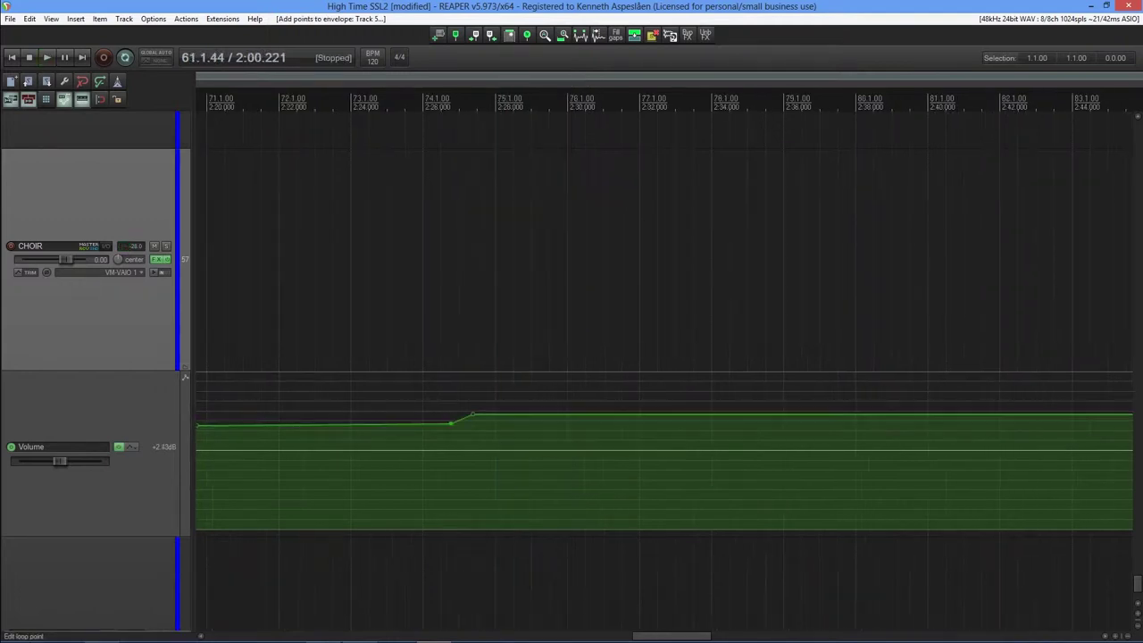
{"action": "key", "text": "space"}
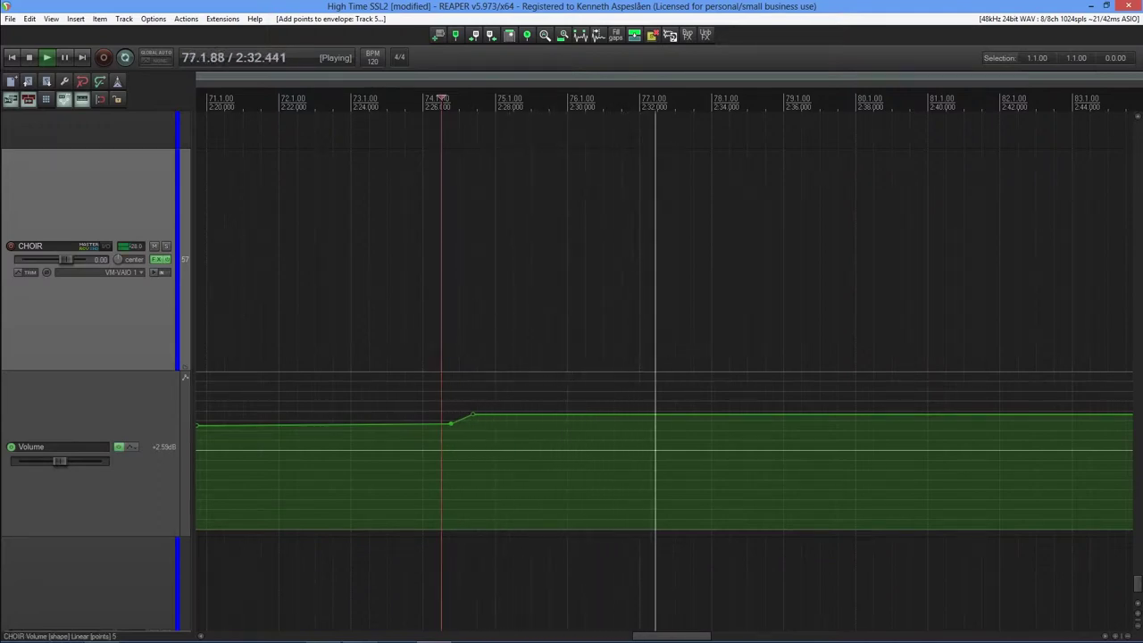
{"action": "scroll", "coordinate": [847, 475], "scroll_direction": "down", "scroll_amount": 3}
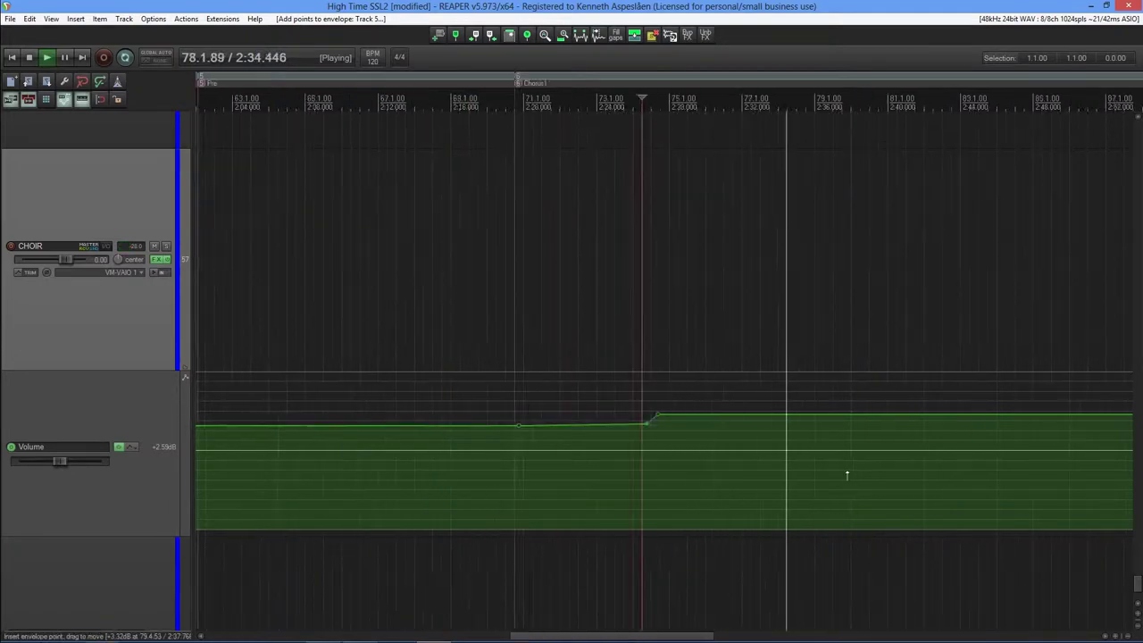
Look over the CHOIR volume envelope from Chorus1 through the Bridge, Chorus2 and Outro during playback
{"action": "scroll", "coordinate": [846, 475], "scroll_direction": "down", "scroll_amount": 2}
{"action": "scroll", "coordinate": [846, 475], "scroll_direction": "down", "scroll_amount": 4}
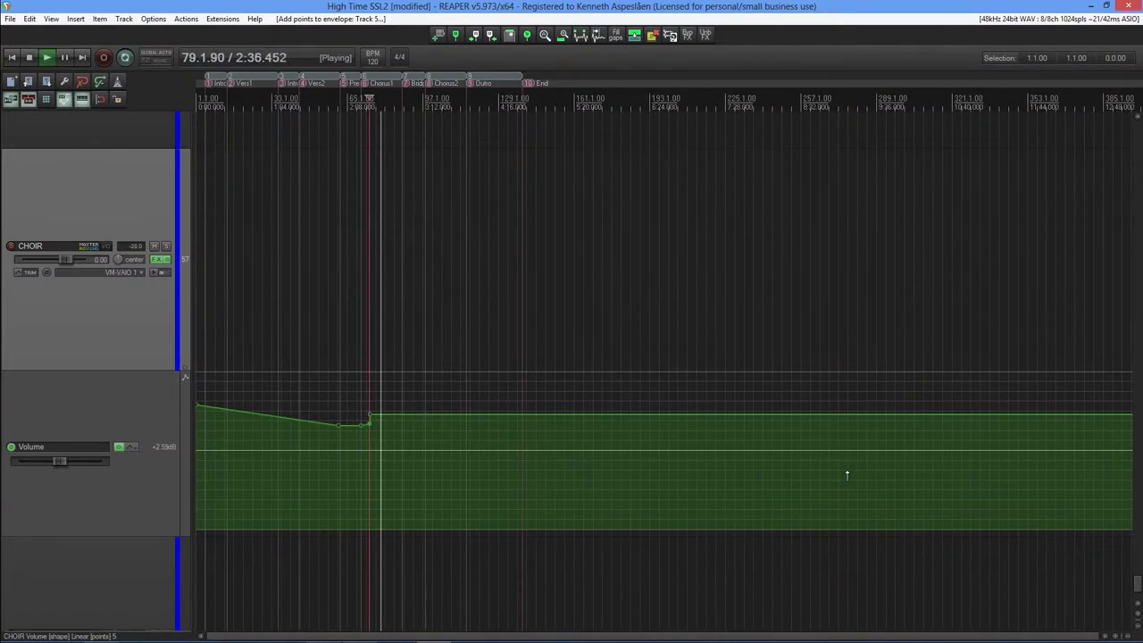
{"action": "scroll", "coordinate": [847, 476], "scroll_direction": "up", "scroll_amount": 2}
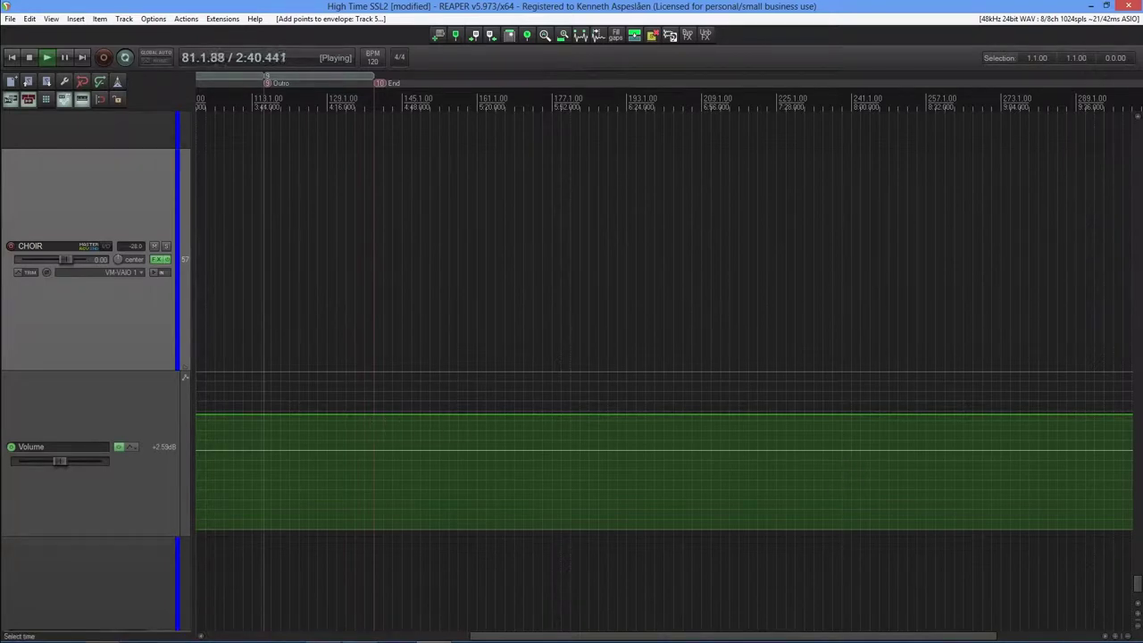
{"action": "scroll", "coordinate": [401, 390], "scroll_direction": "down", "scroll_amount": 4}
{"action": "scroll", "coordinate": [408, 395], "scroll_direction": "down", "scroll_amount": 2}
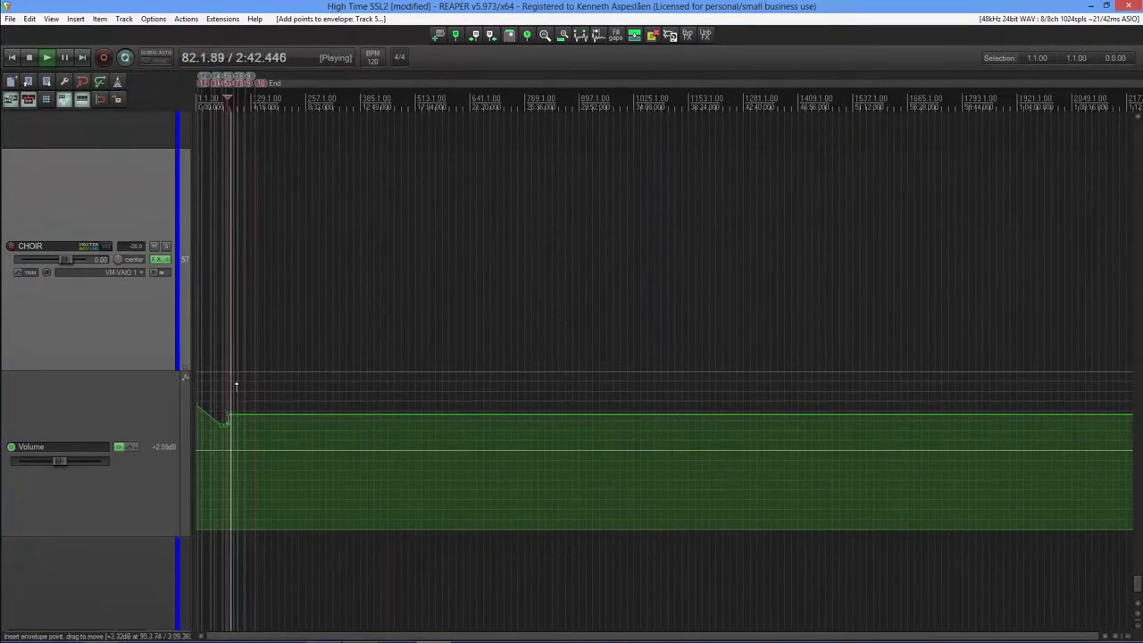
{"action": "scroll", "coordinate": [230, 384], "scroll_direction": "up", "scroll_amount": 6}
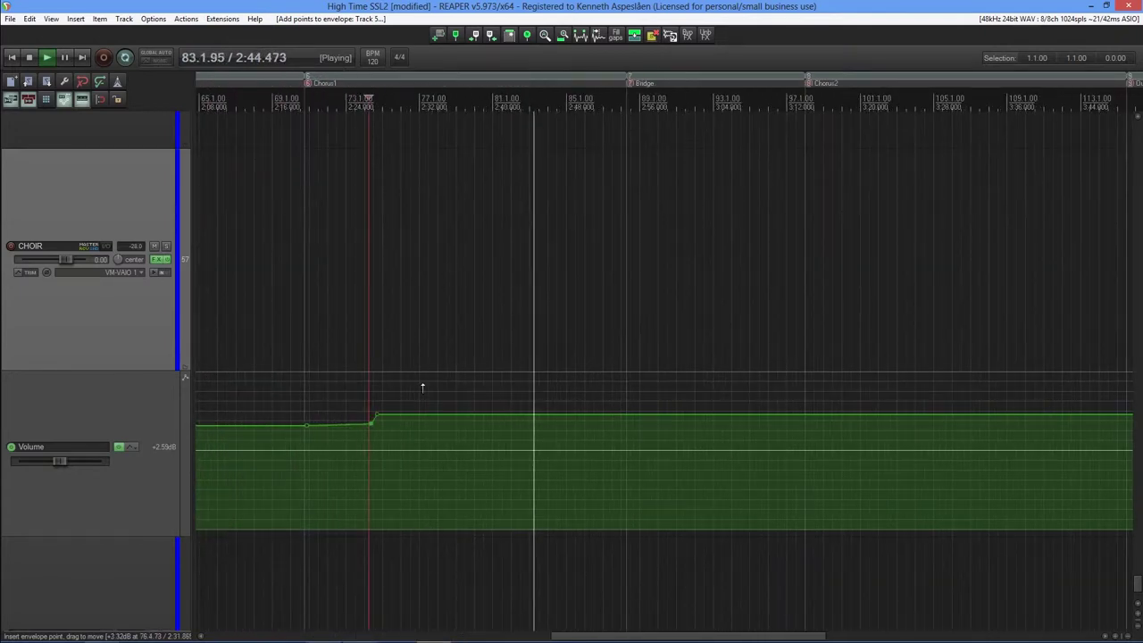
{"action": "scroll", "coordinate": [505, 386], "scroll_direction": "up", "scroll_amount": 2}
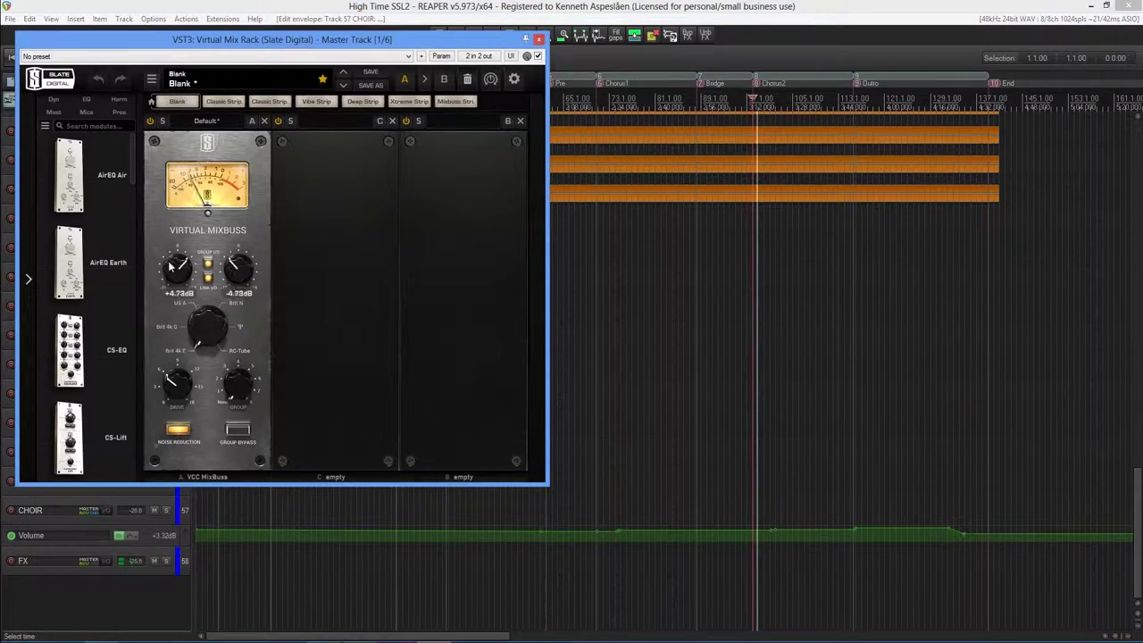
Set the input of the master's Virtual Mixbuss to +5.71 dB with linked output compensation, and close the Virtual Mix Rack
{"action": "left_click_drag", "start_coordinate": [171, 273], "coordinate": [169, 212]}
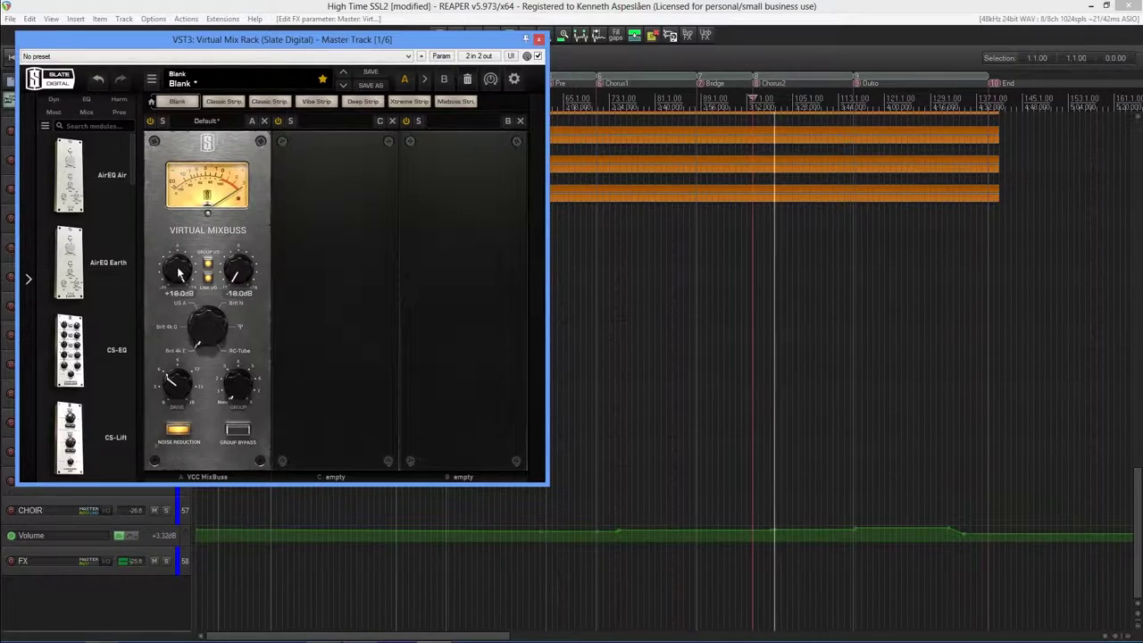
{"action": "mouse_move", "coordinate": [178, 274]}
{"action": "left_mouse_down"}
{"action": "mouse_move", "coordinate": [181, 305]}
{"action": "mouse_move", "coordinate": [177, 293]}
{"action": "left_mouse_up"}
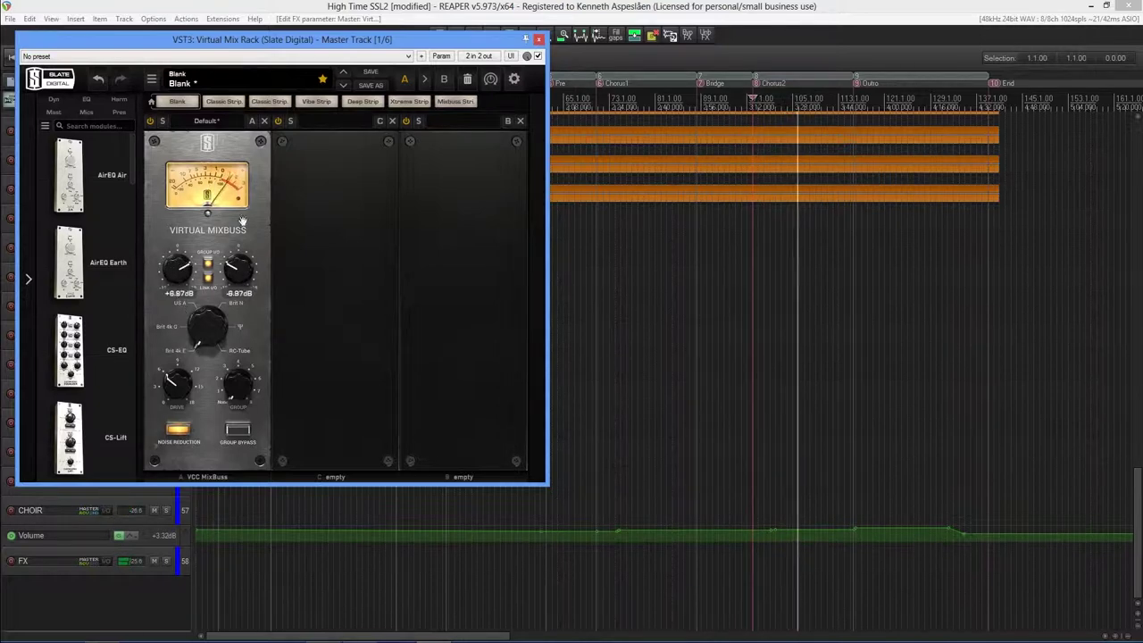
{"action": "left_click_drag", "start_coordinate": [186, 268], "coordinate": [185, 276]}
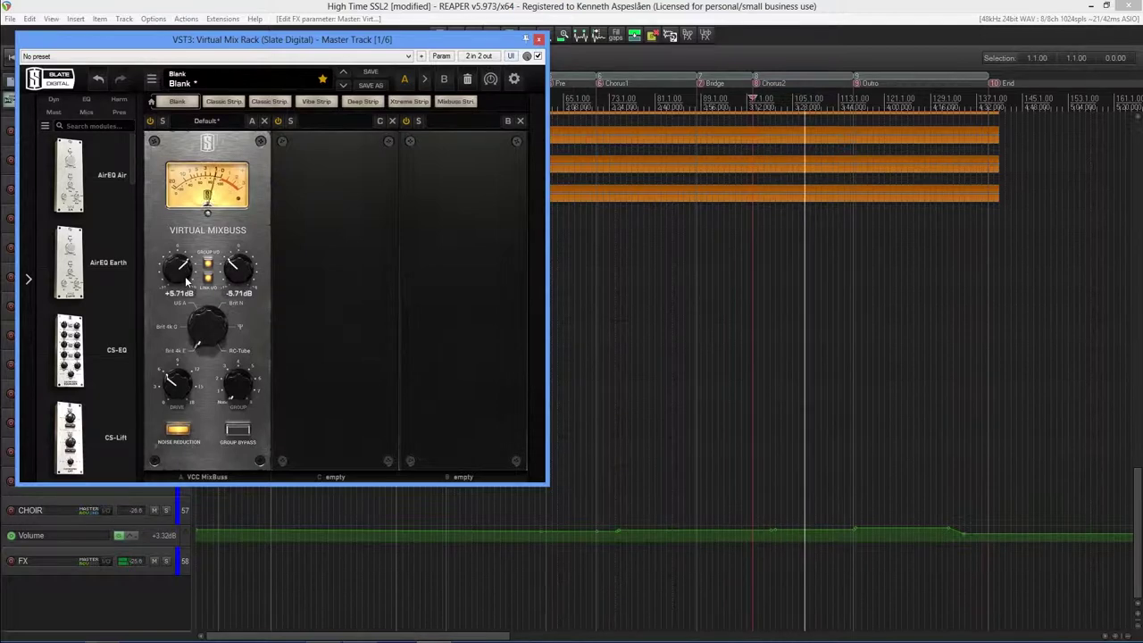
{"action": "left_click", "coordinate": [539, 40]}
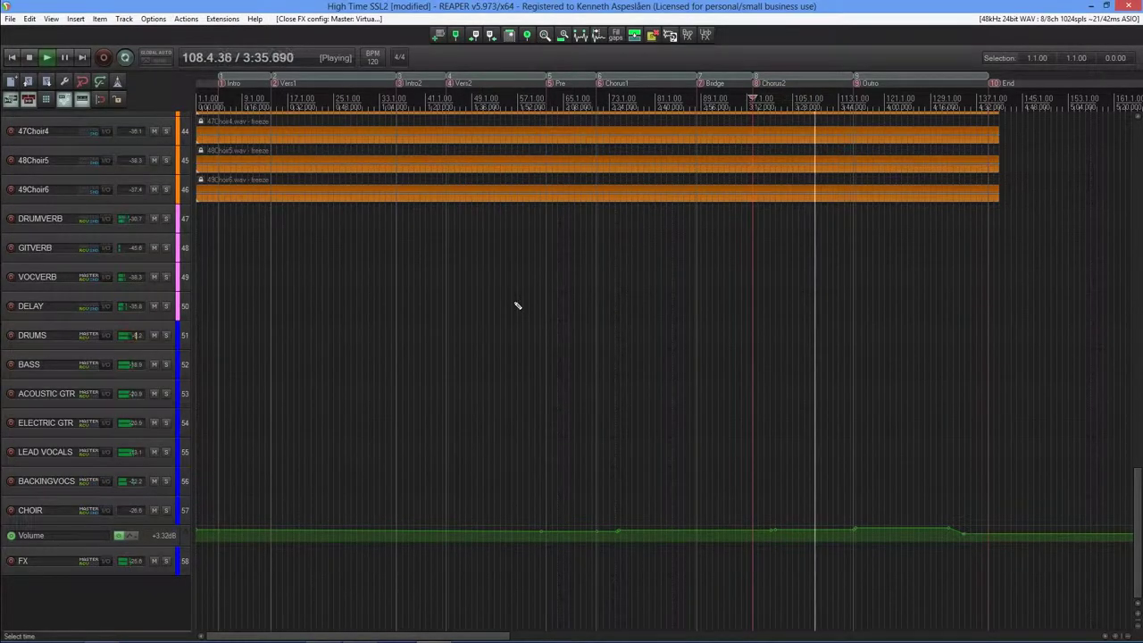
Move SSLComp ahead of SSLEQ in the master track's FX chain and fine-tune its threshold, comparing against bypass
{"action": "key", "text": "ctrl+m"}
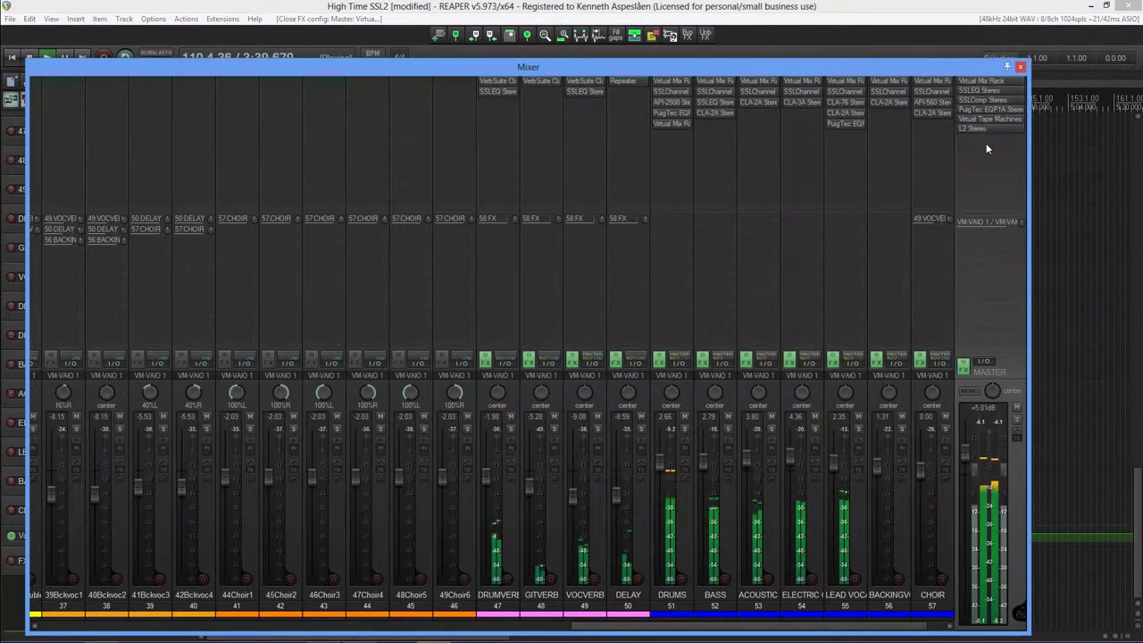
{"action": "left_click", "coordinate": [962, 370]}
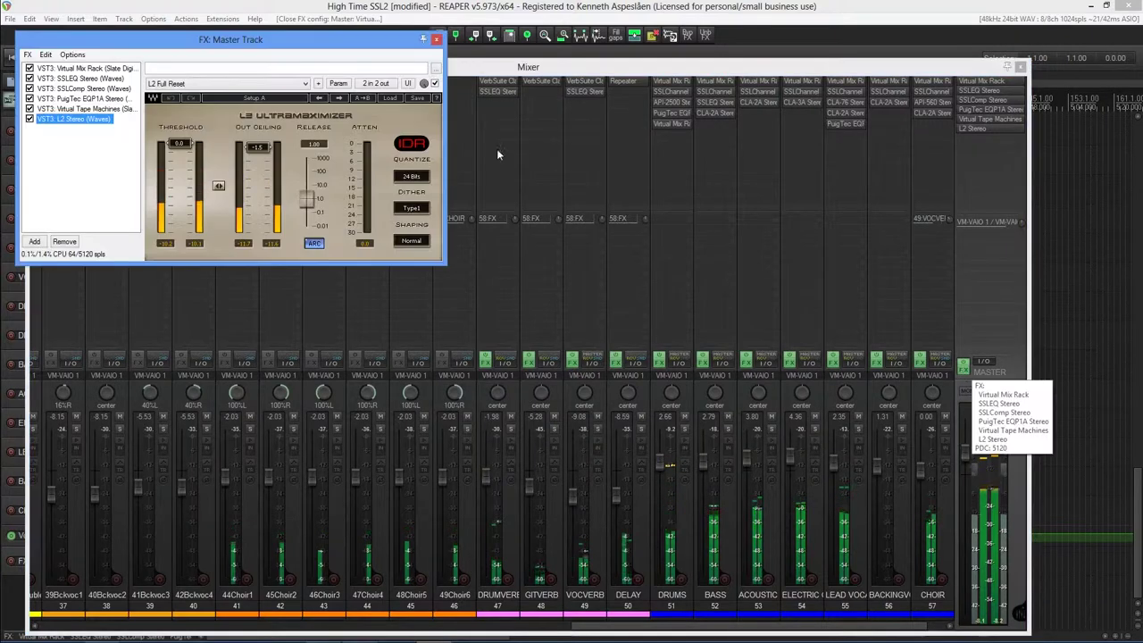
{"action": "left_click", "coordinate": [65, 88]}
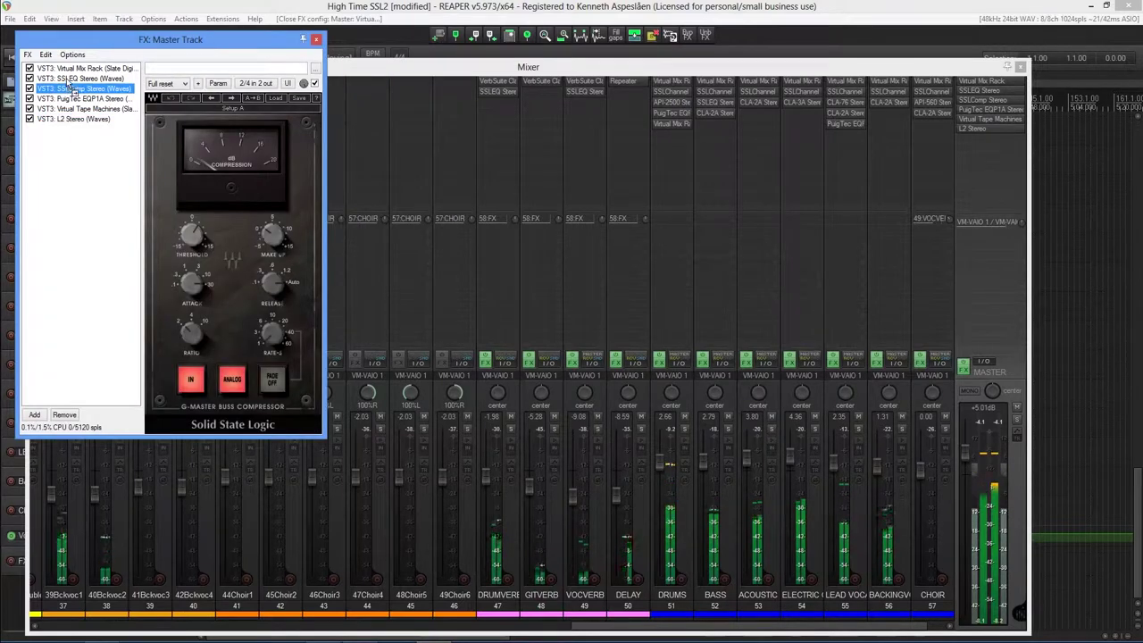
{"action": "left_click_drag", "start_coordinate": [68, 79], "coordinate": [67, 80]}
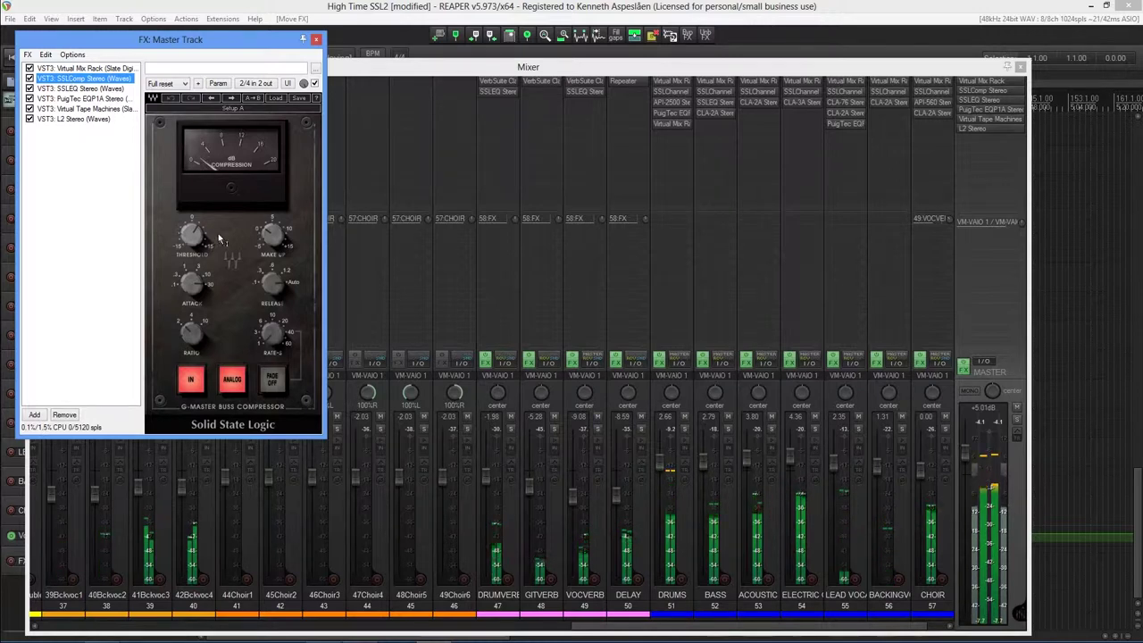
{"action": "left_click_drag", "start_coordinate": [192, 251], "coordinate": [192, 245]}
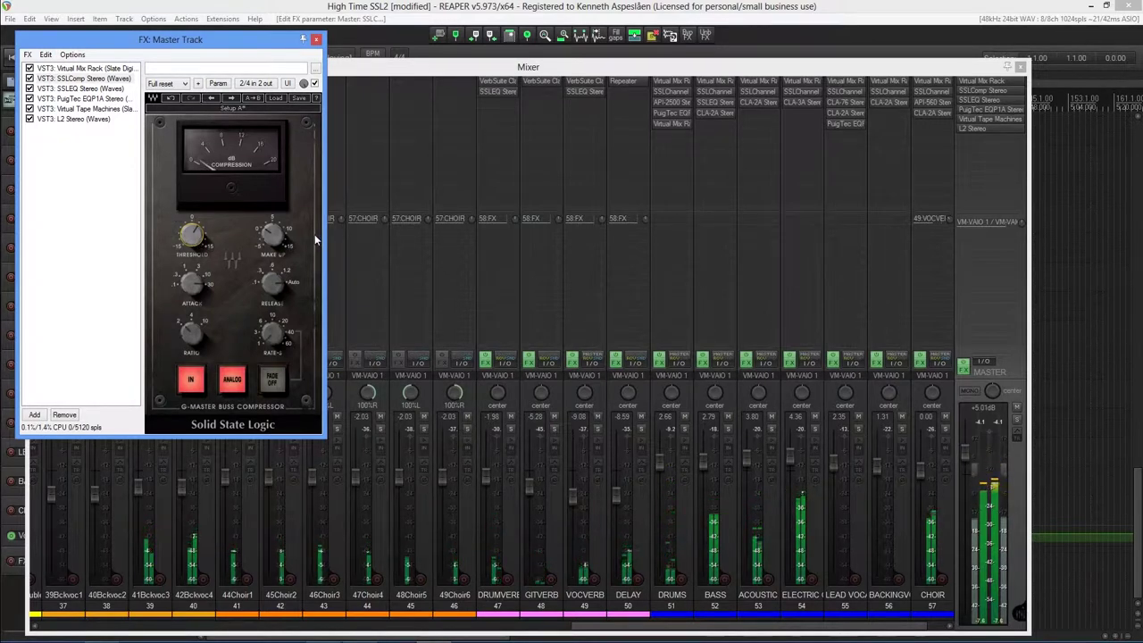
{"action": "left_click", "coordinate": [315, 83]}
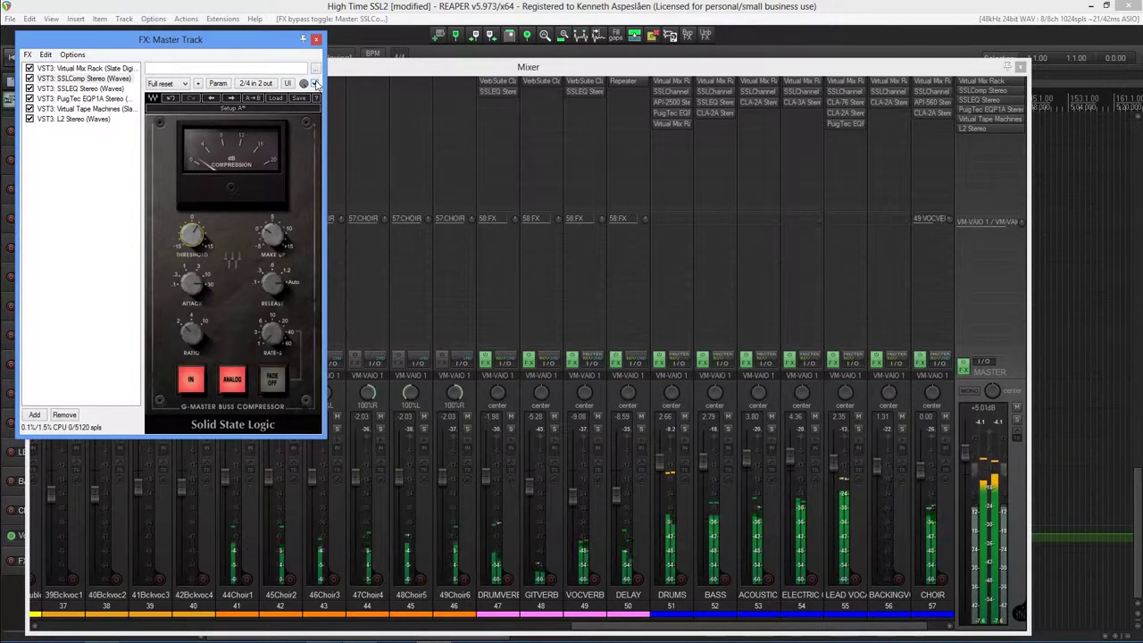
Engage and tune the high-pass filter on the master's SSLEQ, and adjust the LF band's frequency and gain
{"action": "left_click", "coordinate": [85, 88]}
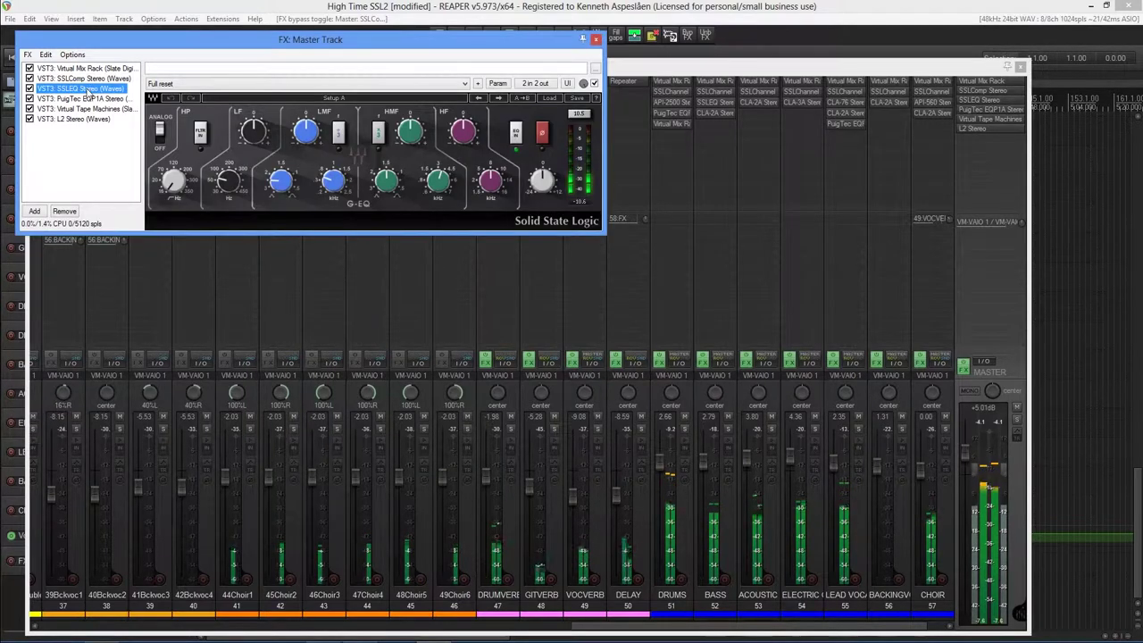
{"action": "left_click", "coordinate": [170, 185]}
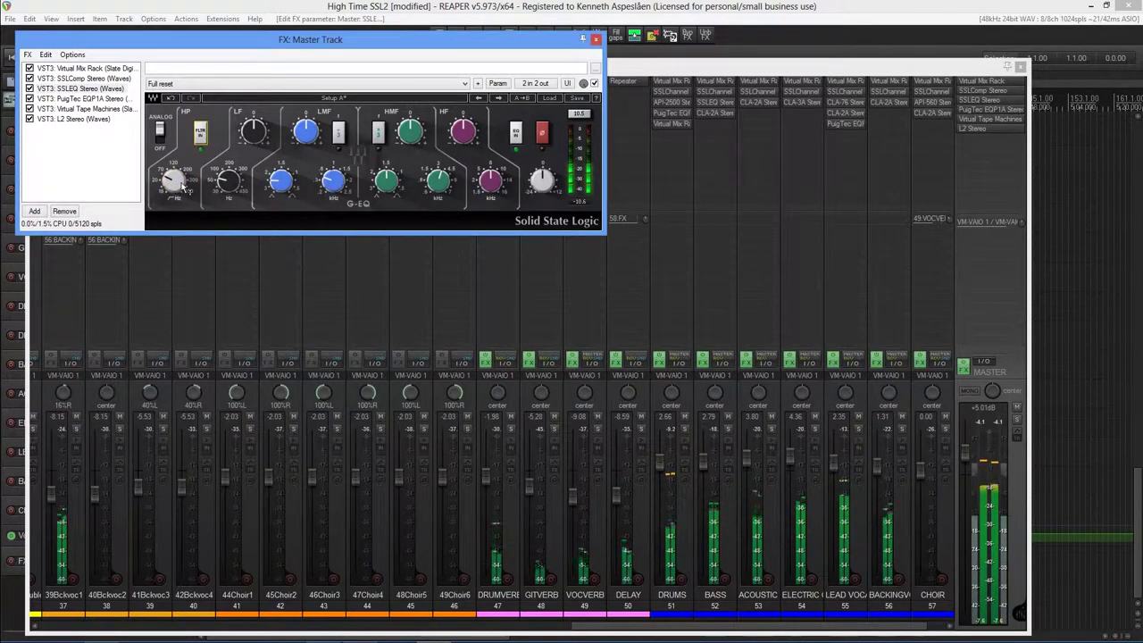
{"action": "left_click", "coordinate": [183, 187]}
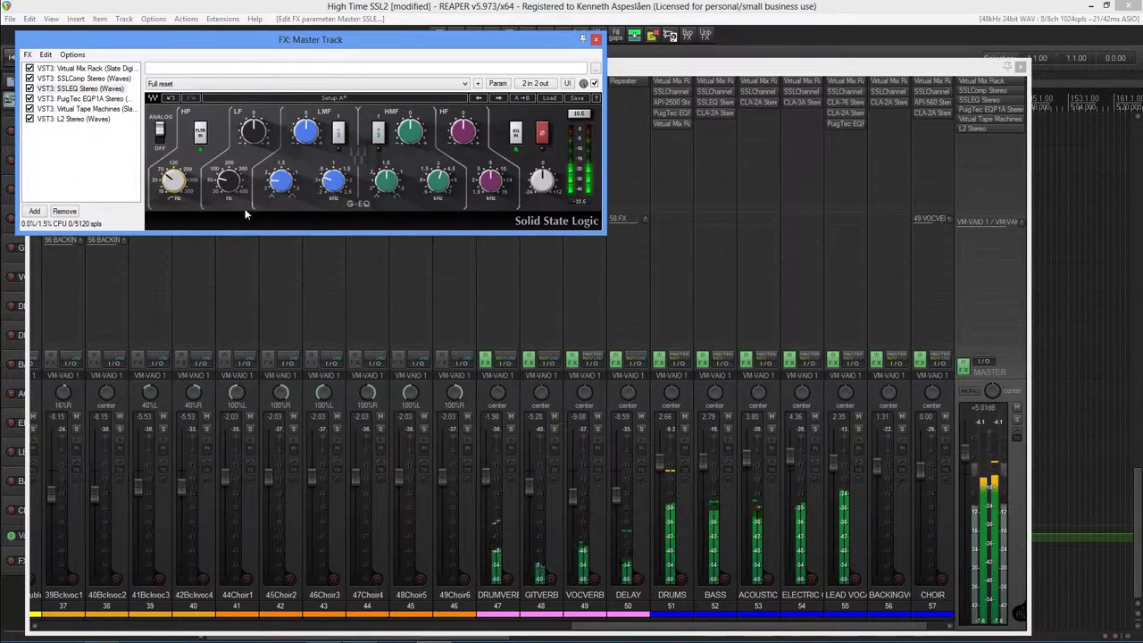
{"action": "left_click_drag", "start_coordinate": [238, 190], "coordinate": [238, 182]}
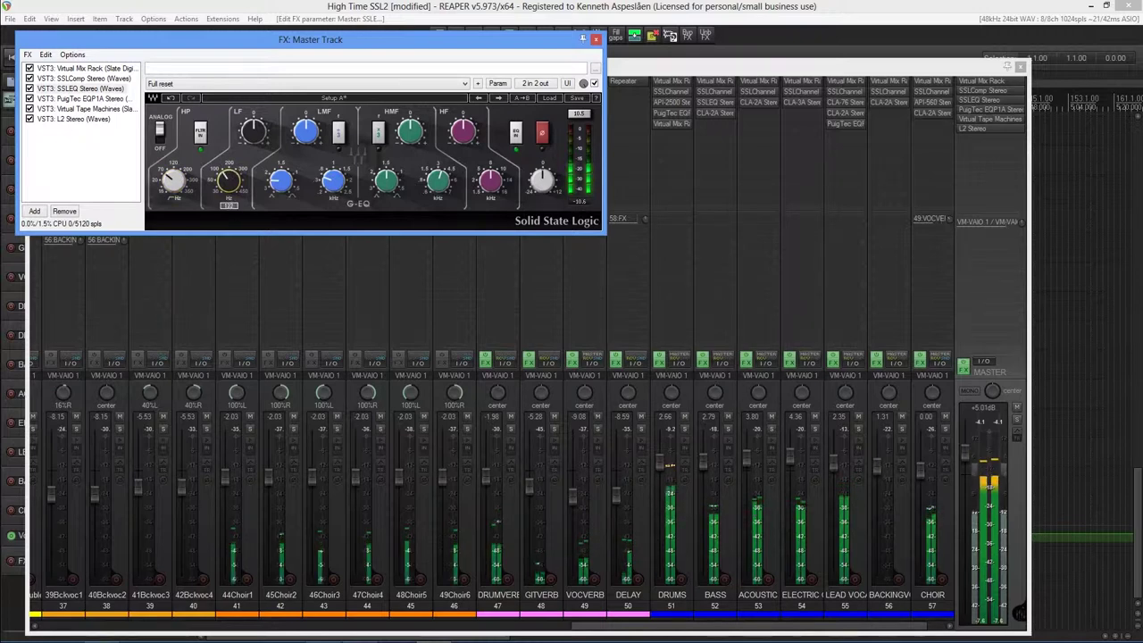
{"action": "left_click_drag", "start_coordinate": [253, 130], "coordinate": [253, 145]}
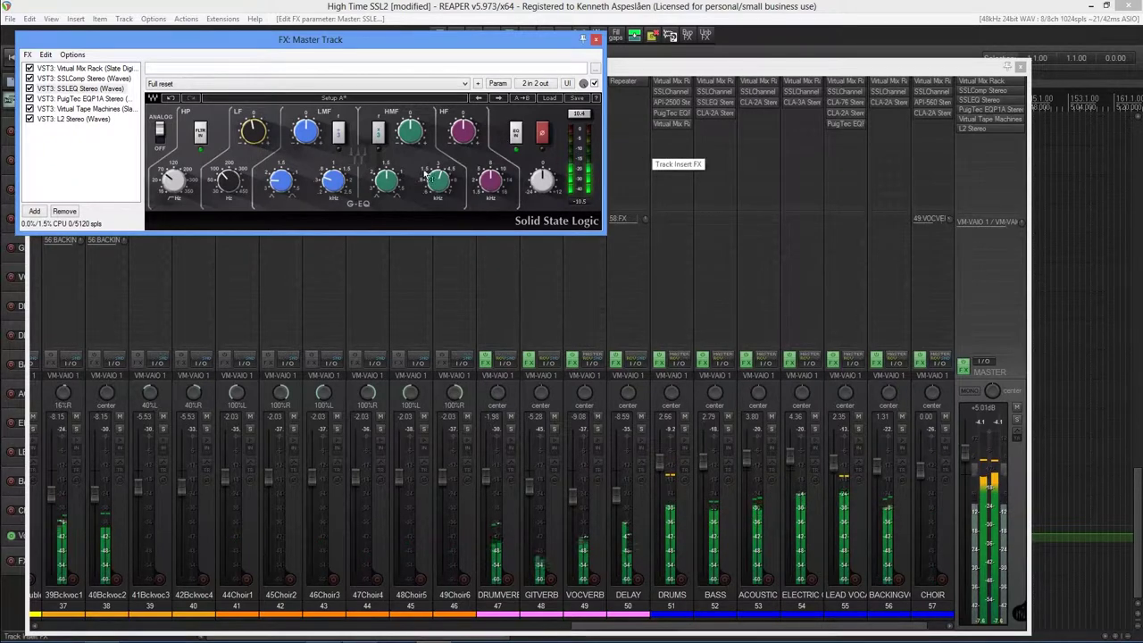
Shape the HMF band of the master's SSLEQ by adjusting its frequency, gain and Q while listening
{"action": "left_click_drag", "start_coordinate": [435, 179], "coordinate": [435, 183]}
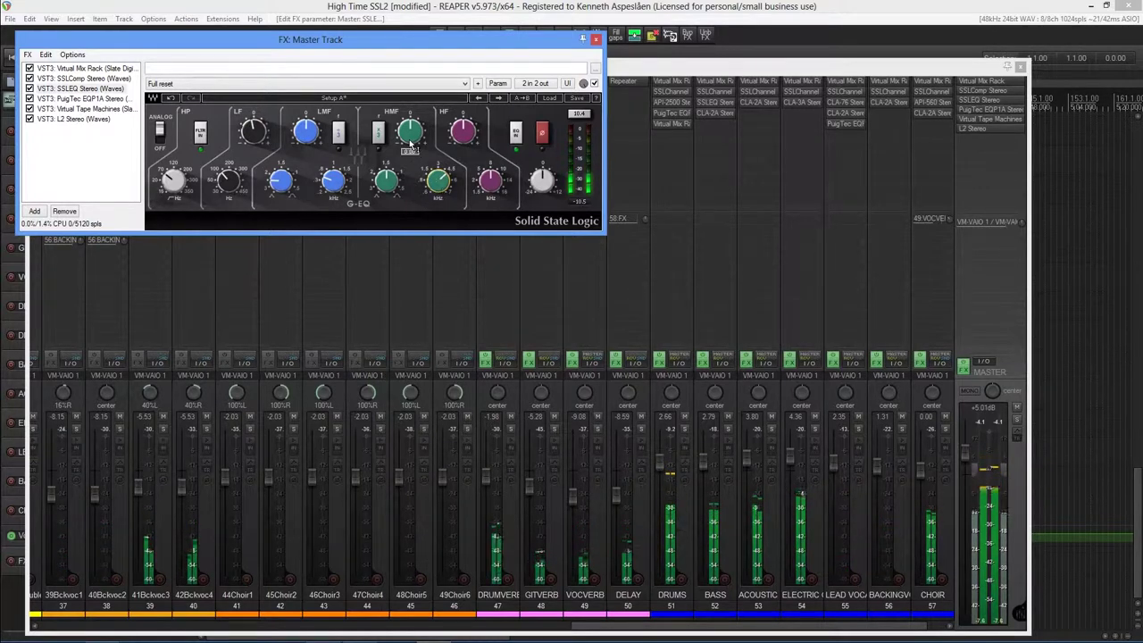
{"action": "left_click_drag", "start_coordinate": [410, 130], "coordinate": [410, 126]}
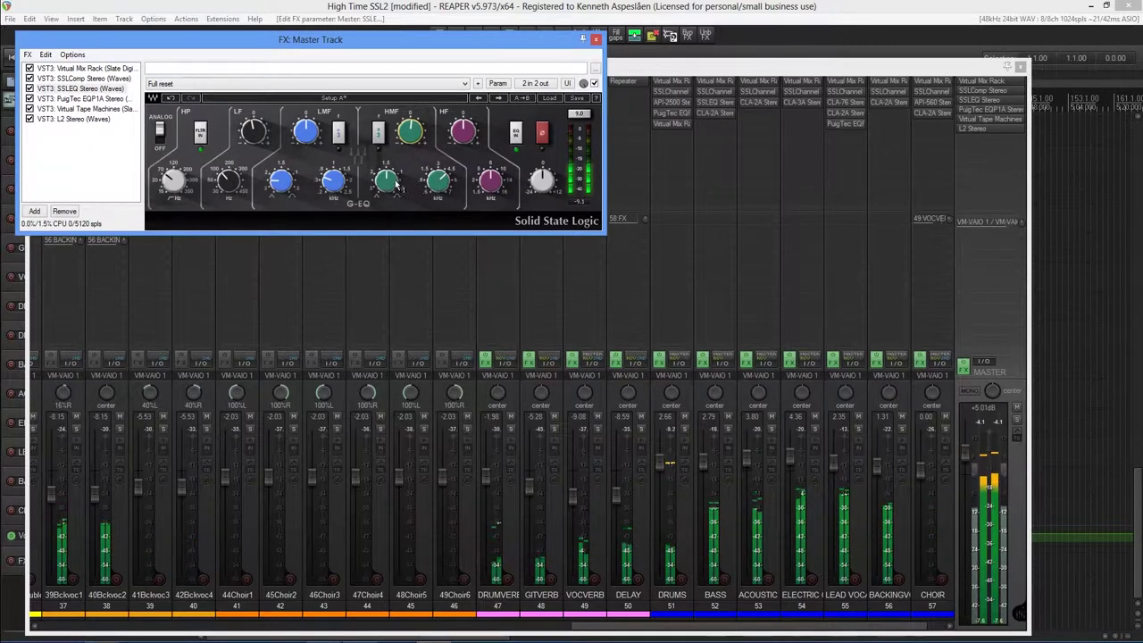
{"action": "left_click_drag", "start_coordinate": [396, 183], "coordinate": [412, 136]}
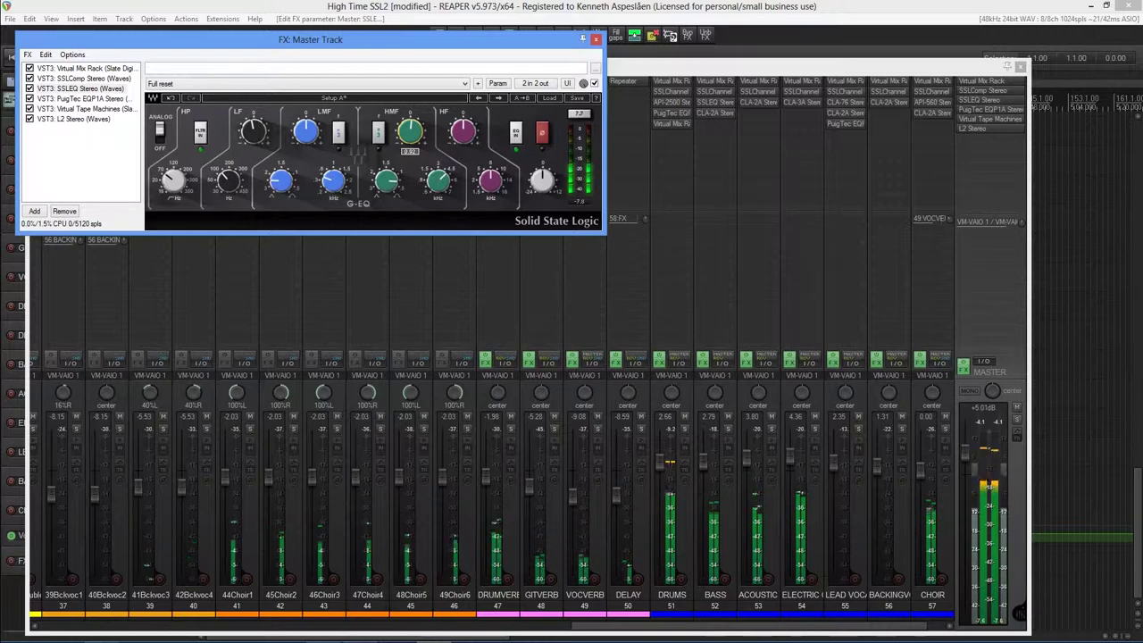
Adjust the HF band's gain and frequency on the master's SSLEQ during playback
{"action": "left_click", "coordinate": [463, 132]}
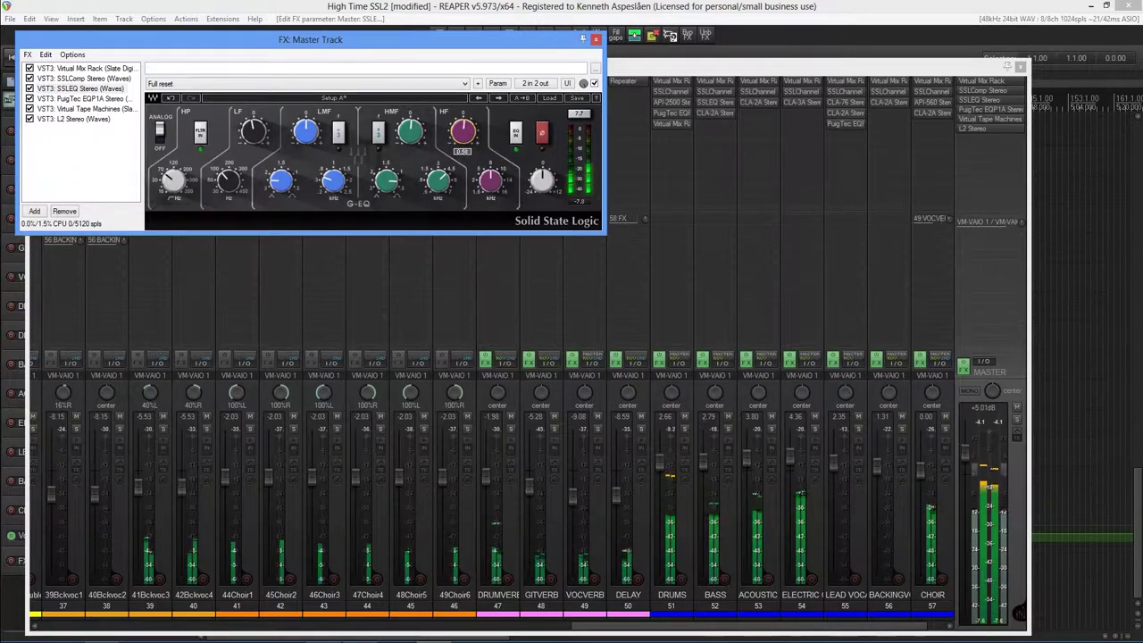
{"action": "left_click", "coordinate": [490, 182]}
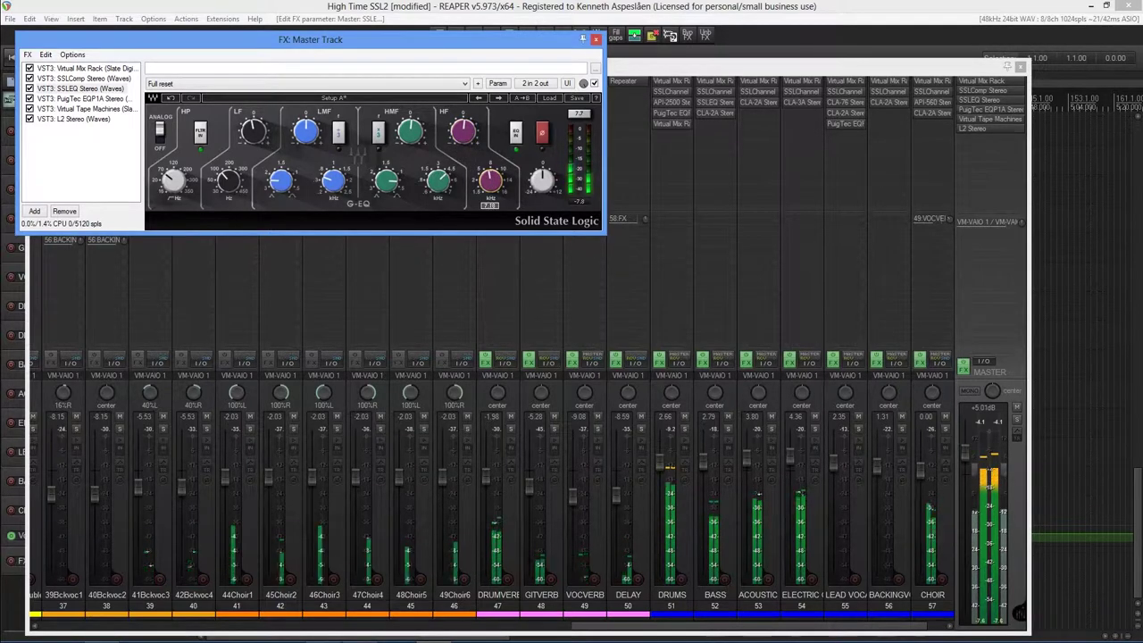
{"action": "left_click", "coordinate": [468, 140]}
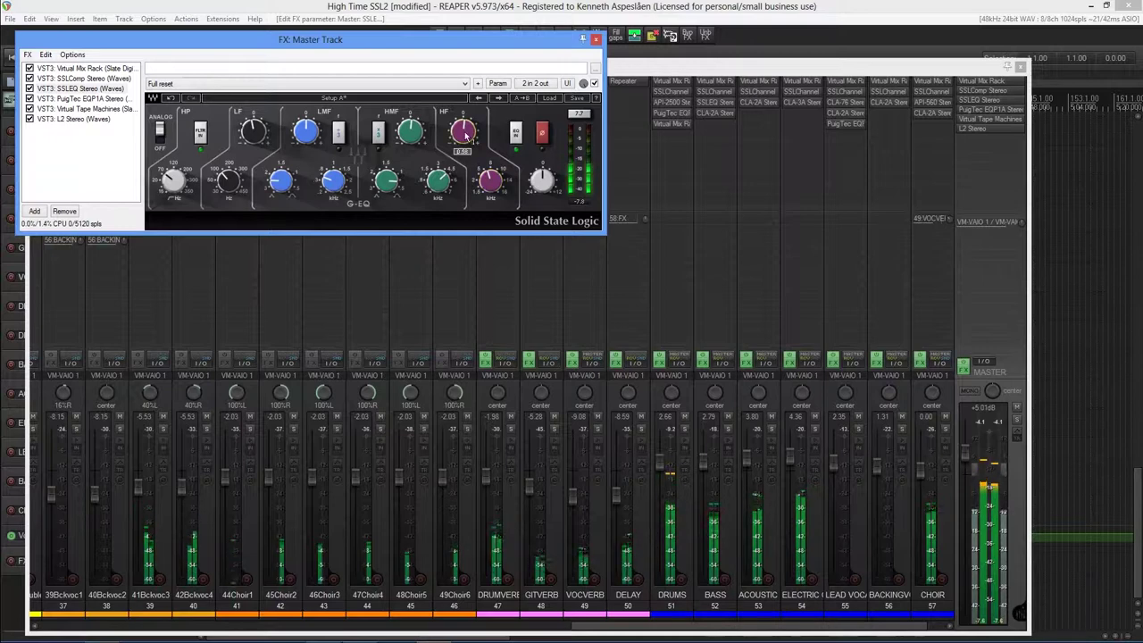
Tune the LMF band's frequency and gain on the master's SSLEQ while the song plays
{"action": "left_click", "coordinate": [332, 181]}
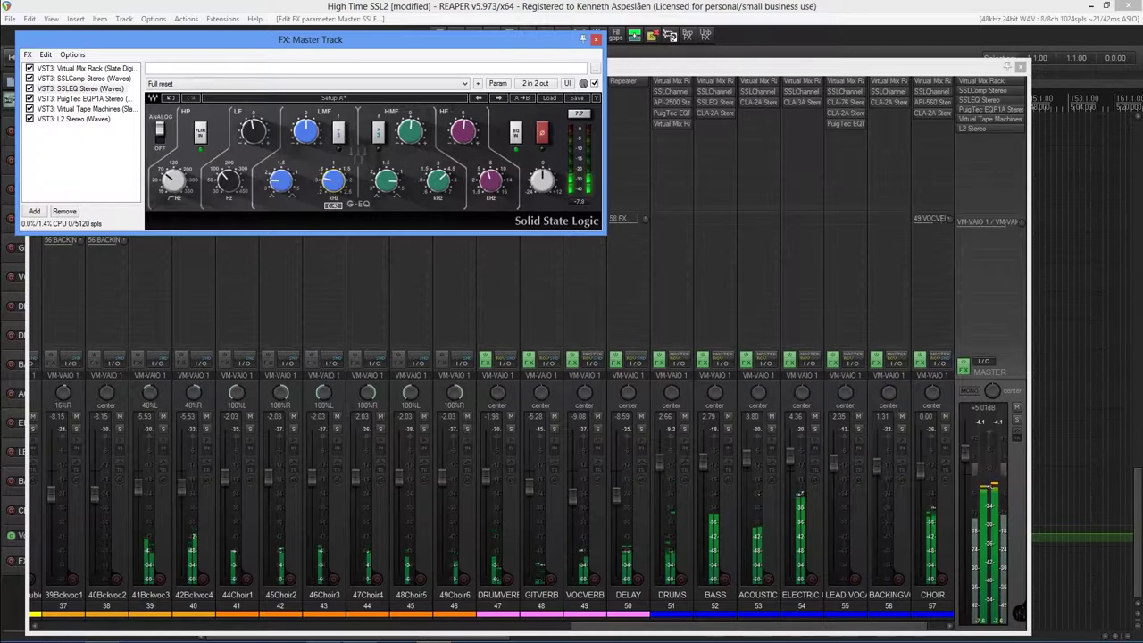
{"action": "left_click", "coordinate": [305, 132]}
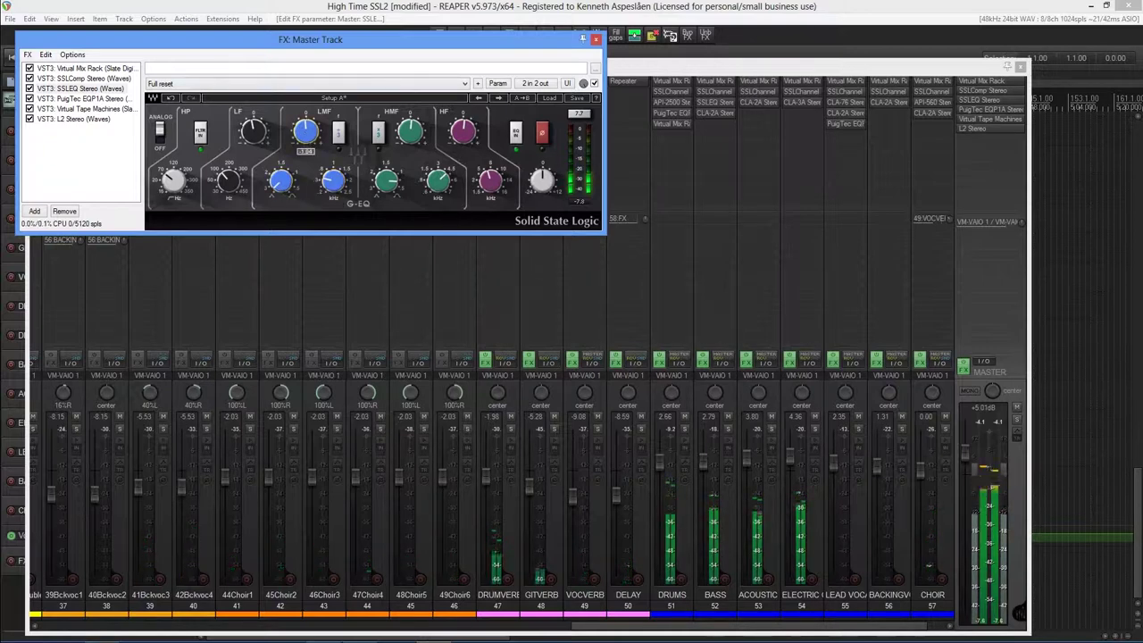
{"action": "left_click_drag", "start_coordinate": [304, 132], "coordinate": [305, 129]}
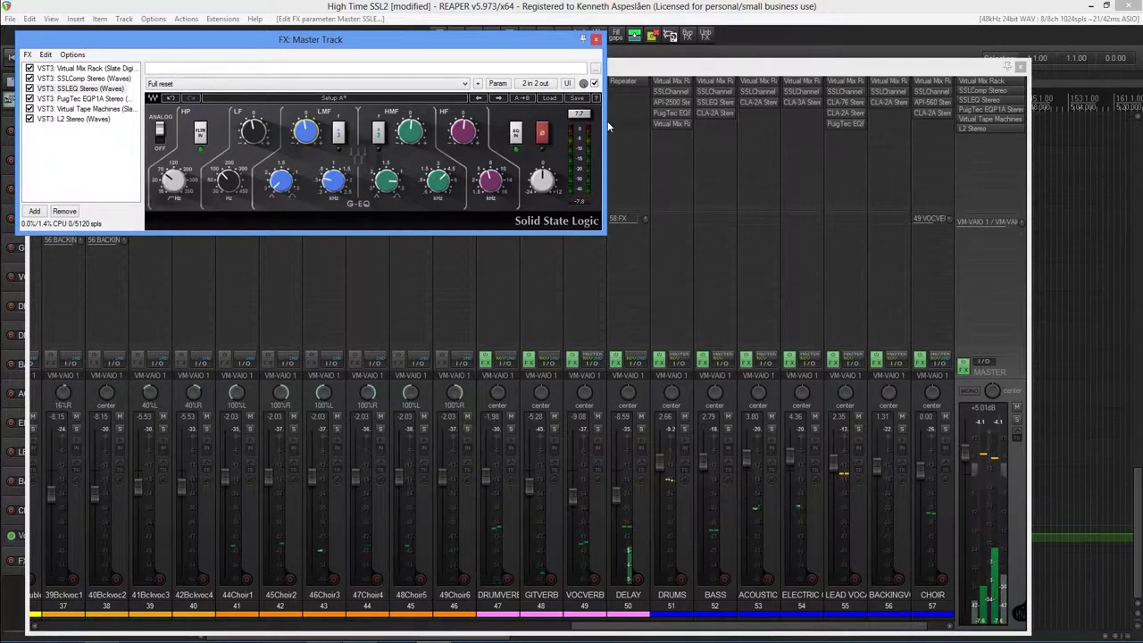
Set the master's PuigTec EQP1A low frequency to 60 CPS, low boost to about 2 and low attenuation to 2.5 while listening
{"action": "left_click", "coordinate": [976, 107]}
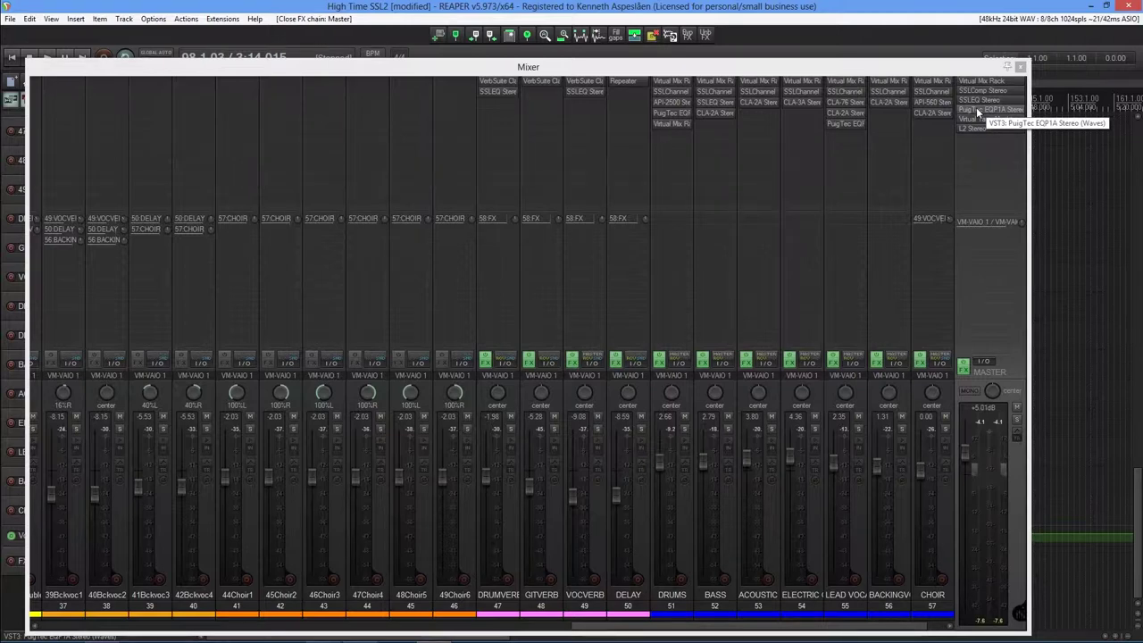
{"action": "double_click", "coordinate": [976, 107]}
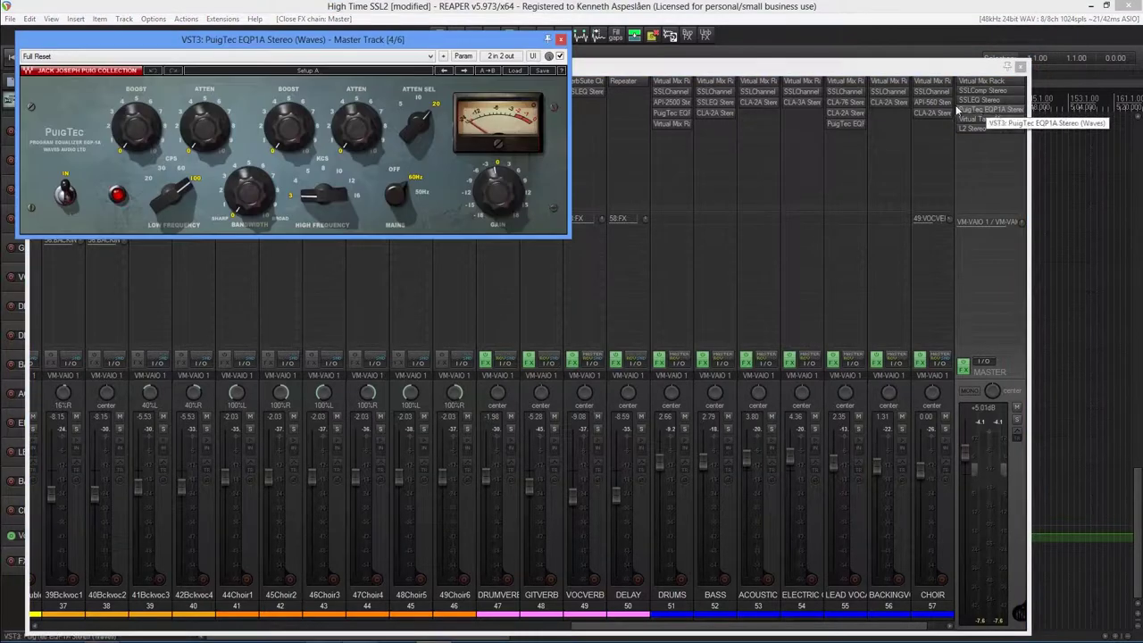
{"action": "left_click", "coordinate": [182, 168]}
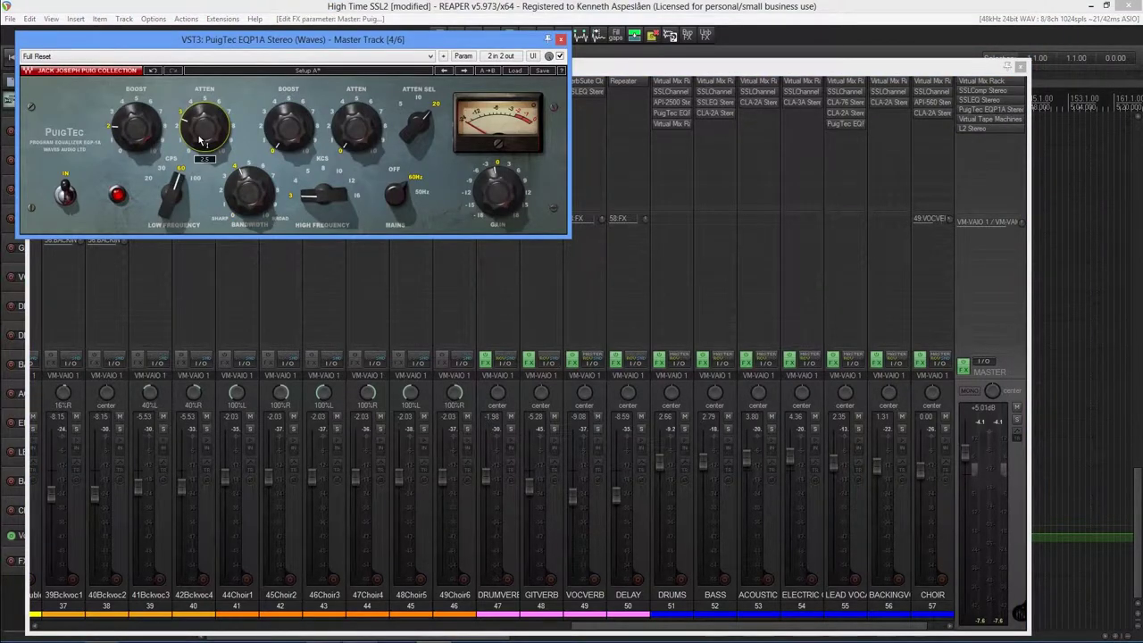
{"action": "key", "text": "space"}
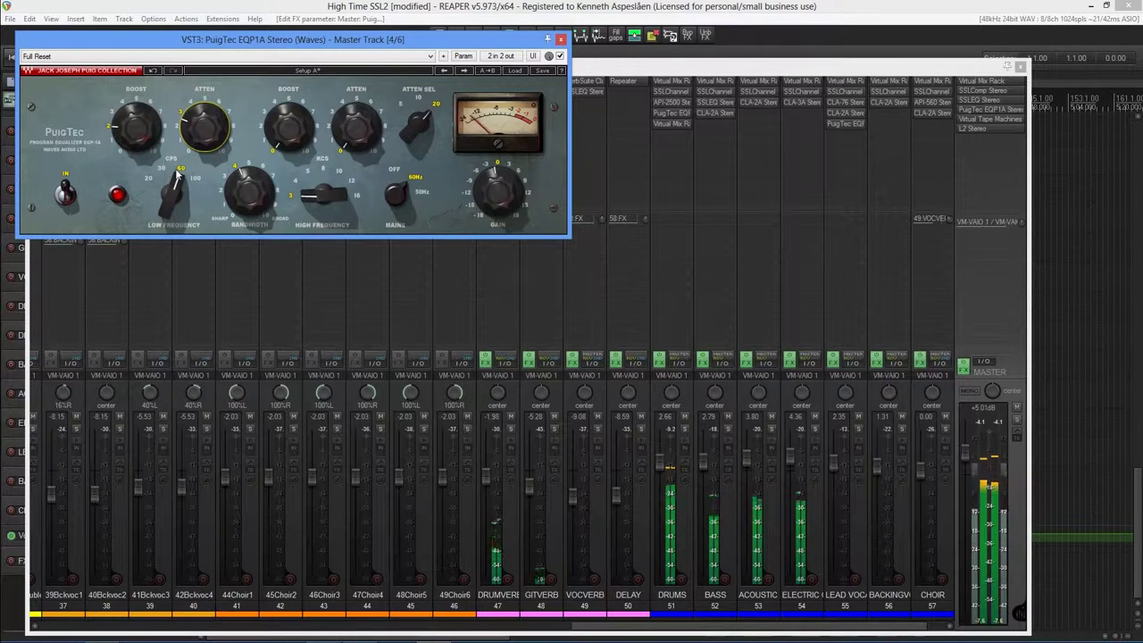
{"action": "mouse_move", "coordinate": [143, 148]}
{"action": "left_mouse_down"}
{"action": "mouse_move", "coordinate": [143, 120]}
{"action": "mouse_move", "coordinate": [143, 139]}
{"action": "left_mouse_up"}
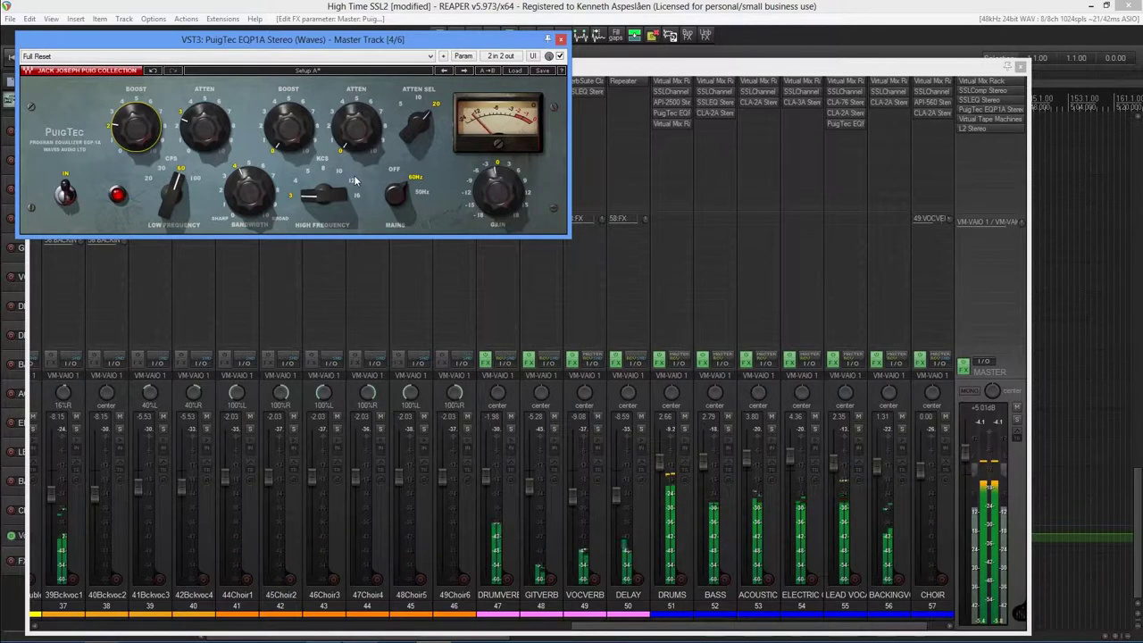
{"action": "mouse_move", "coordinate": [324, 200]}
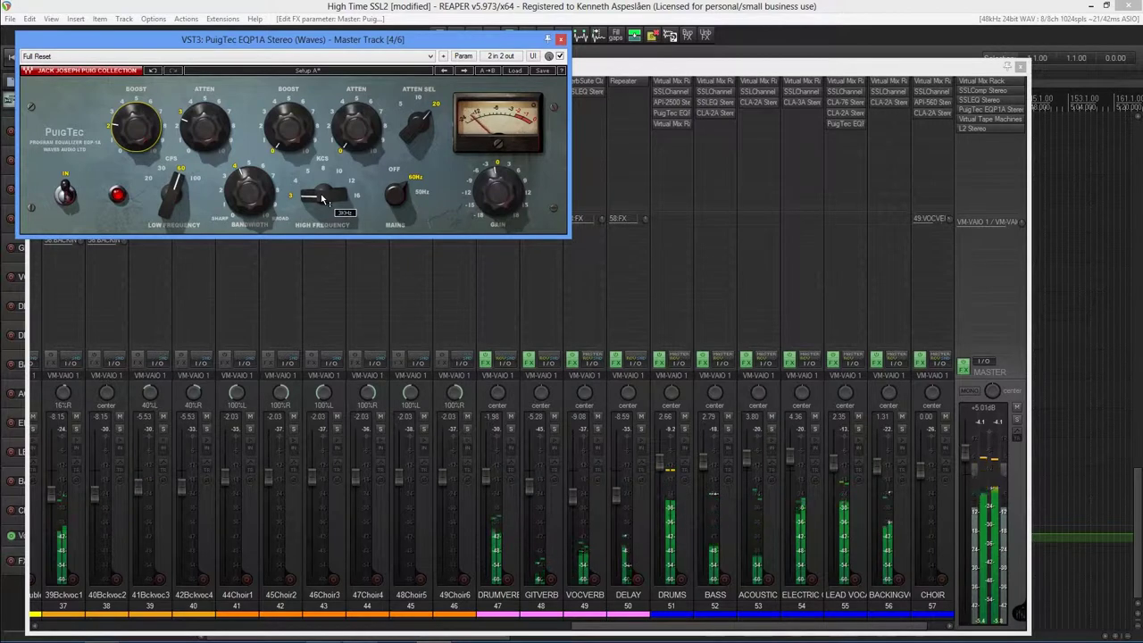
Set the master PuigTec EQP1A's high frequency to 12 KCS with boost 2.3 and attenuation 2.2, and switch mains off
{"action": "mouse_move", "coordinate": [324, 199]}
{"action": "left_mouse_down"}
{"action": "mouse_move", "coordinate": [323, 179]}
{"action": "mouse_move", "coordinate": [323, 193]}
{"action": "left_mouse_up"}
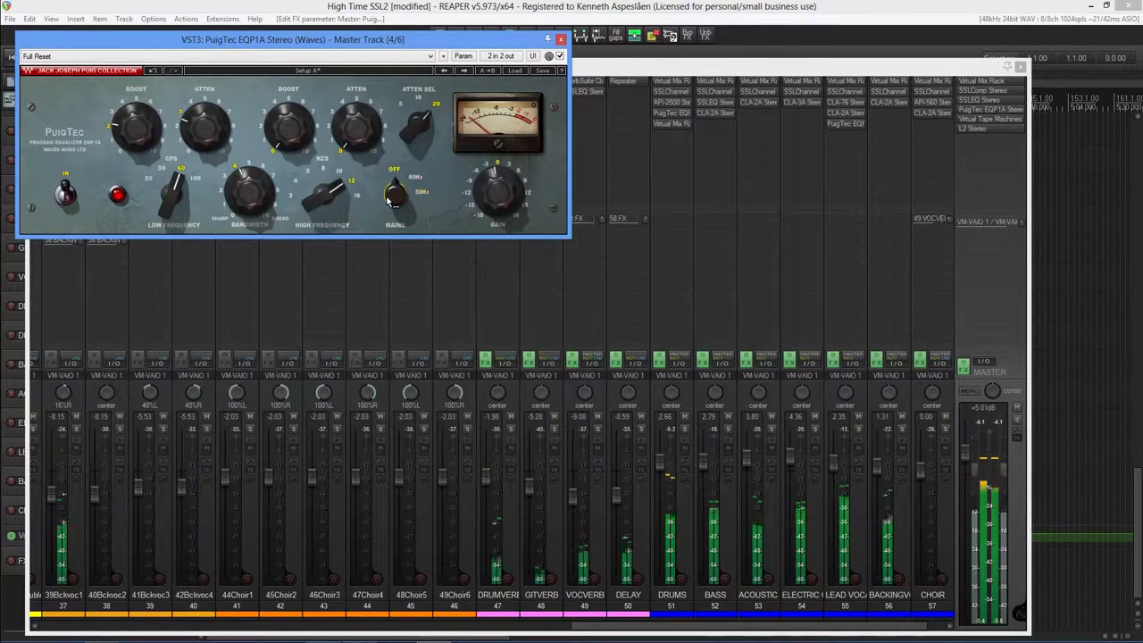
{"action": "left_click_drag", "start_coordinate": [295, 139], "coordinate": [295, 117]}
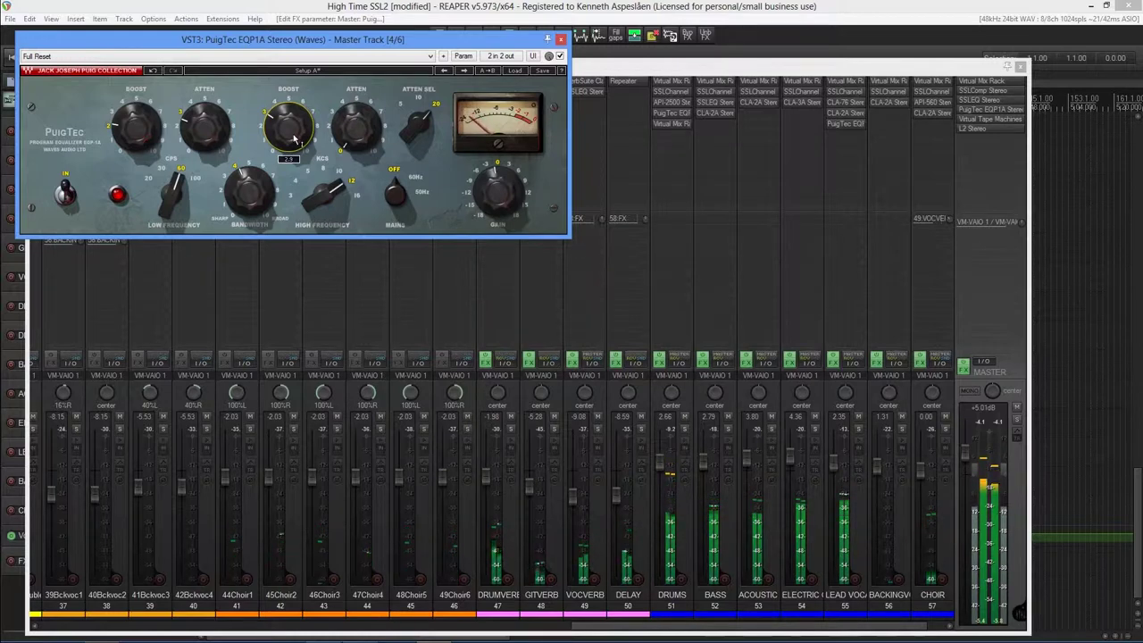
{"action": "left_click_drag", "start_coordinate": [365, 143], "coordinate": [365, 144]}
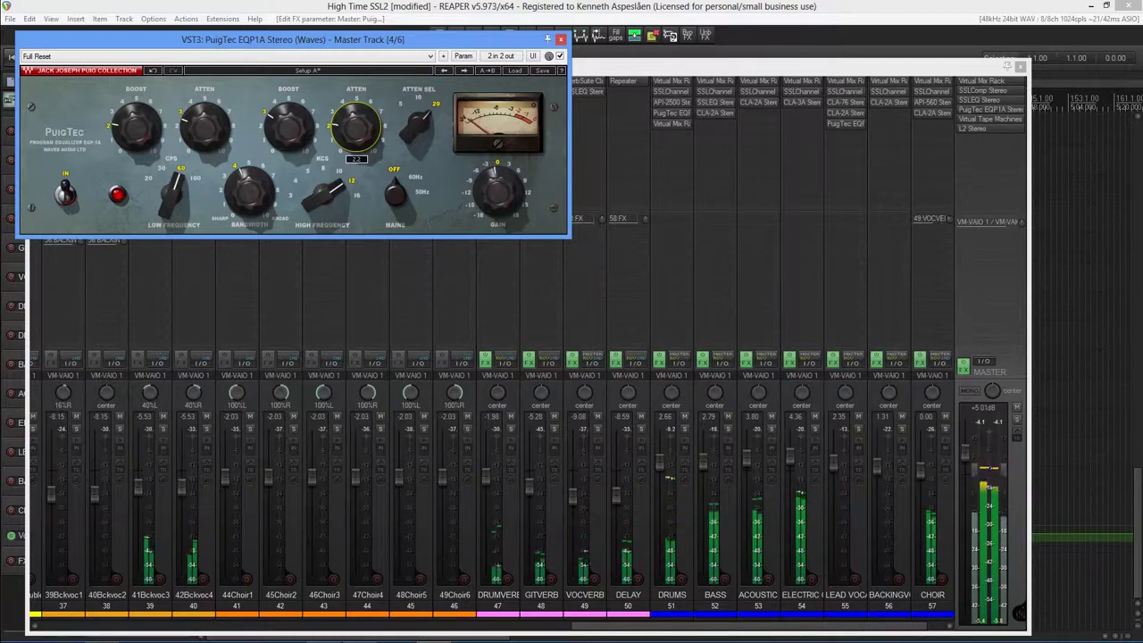
Compare the PuigTec EQP1A bypassed and active, and lower its output gain to -2.0 dB to level-match
{"action": "left_click", "coordinate": [561, 55]}
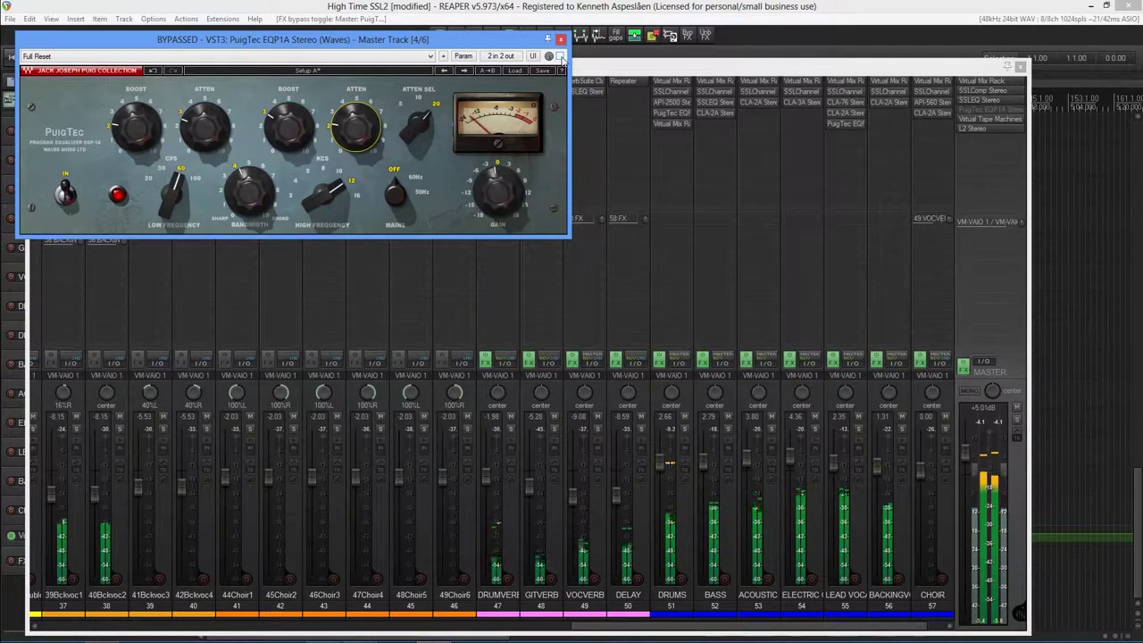
{"action": "left_click", "coordinate": [560, 55]}
{"action": "mouse_move", "coordinate": [509, 186]}
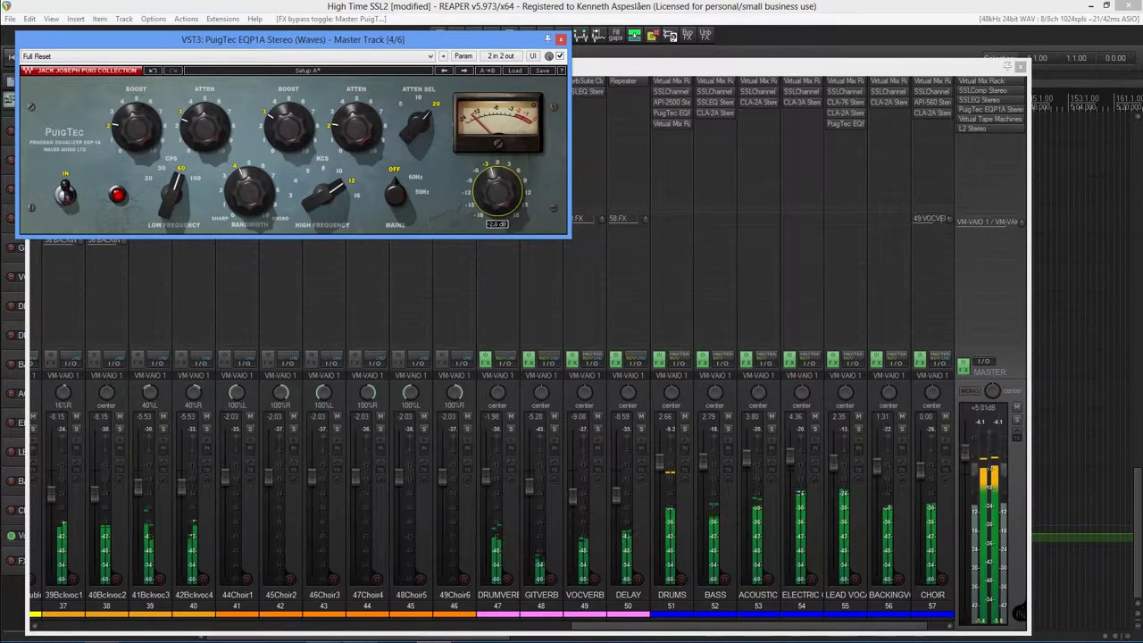
{"action": "left_click", "coordinate": [560, 55]}
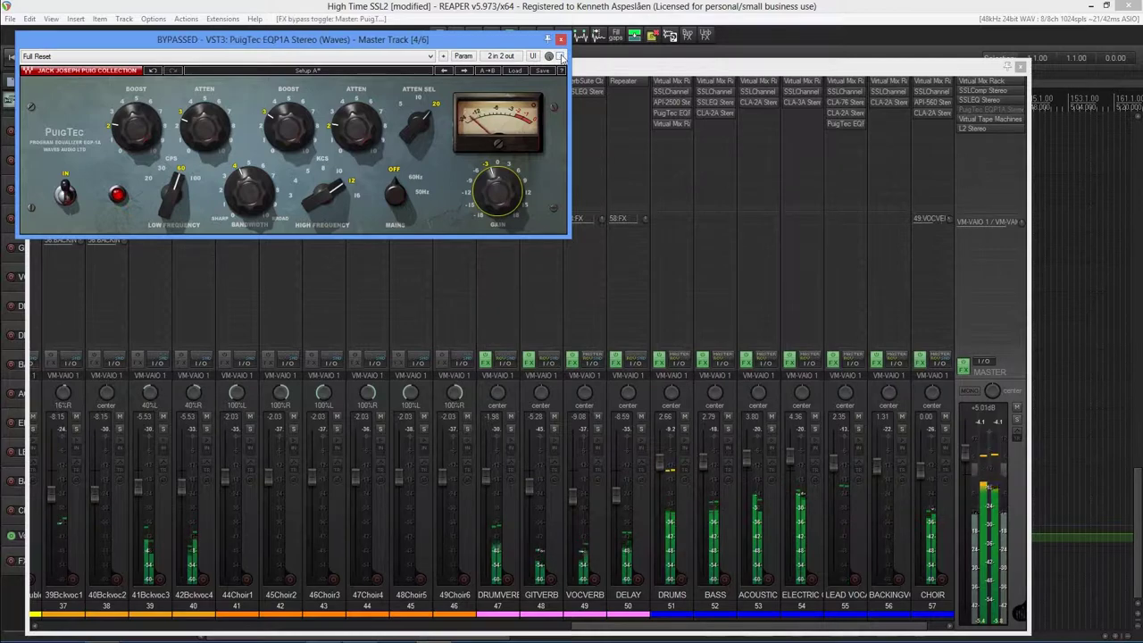
{"action": "left_click", "coordinate": [560, 55]}
Raise the input of the master's Virtual Tape Machines to about +13.2 dB during playback and check its calibration settings
{"action": "left_click", "coordinate": [990, 119]}
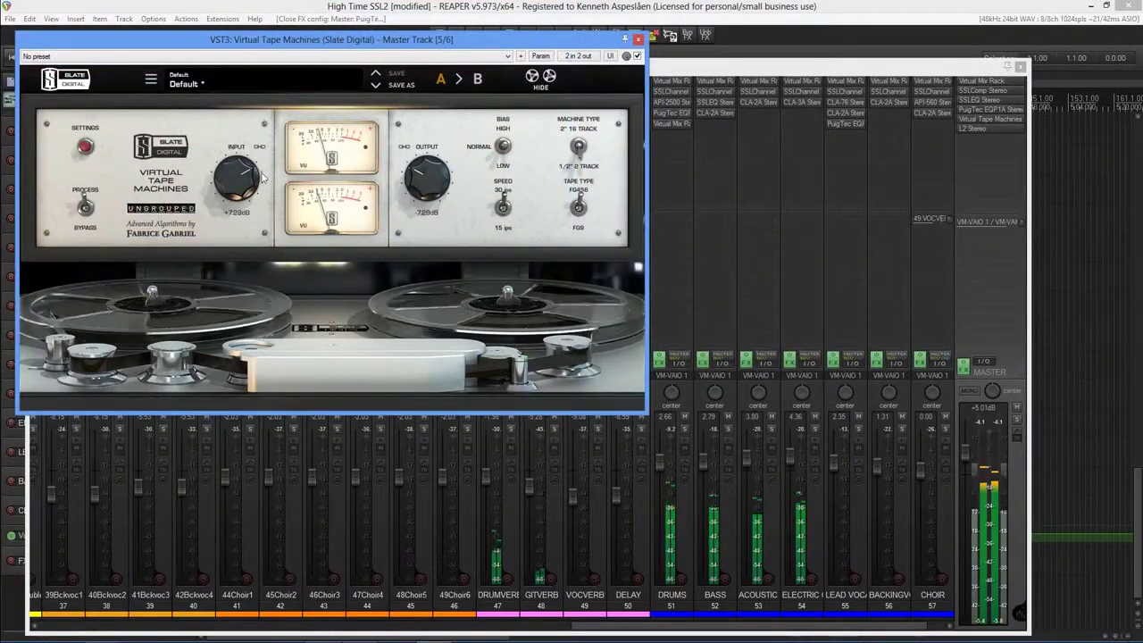
{"action": "left_click_drag", "start_coordinate": [234, 185], "coordinate": [229, 152]}
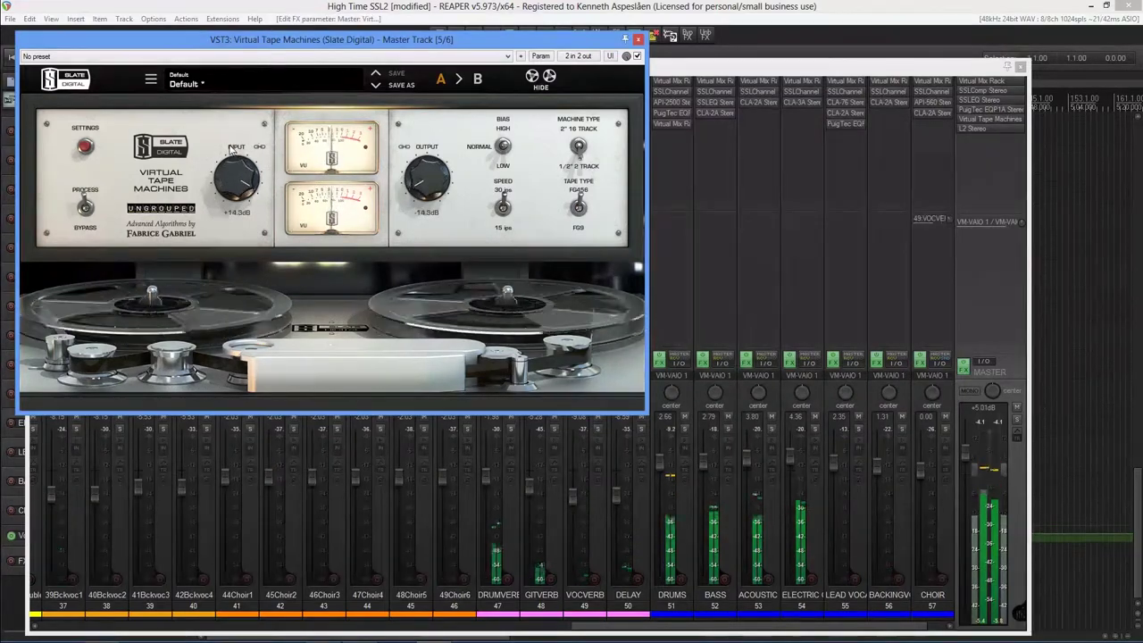
{"action": "left_click", "coordinate": [84, 148]}
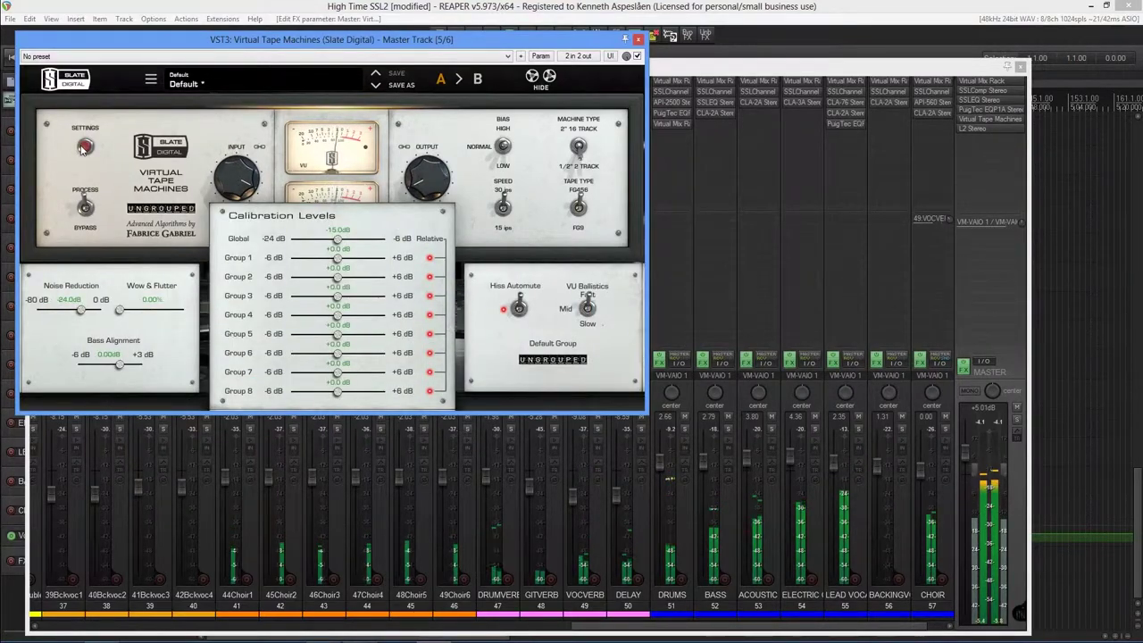
{"action": "left_click", "coordinate": [84, 148]}
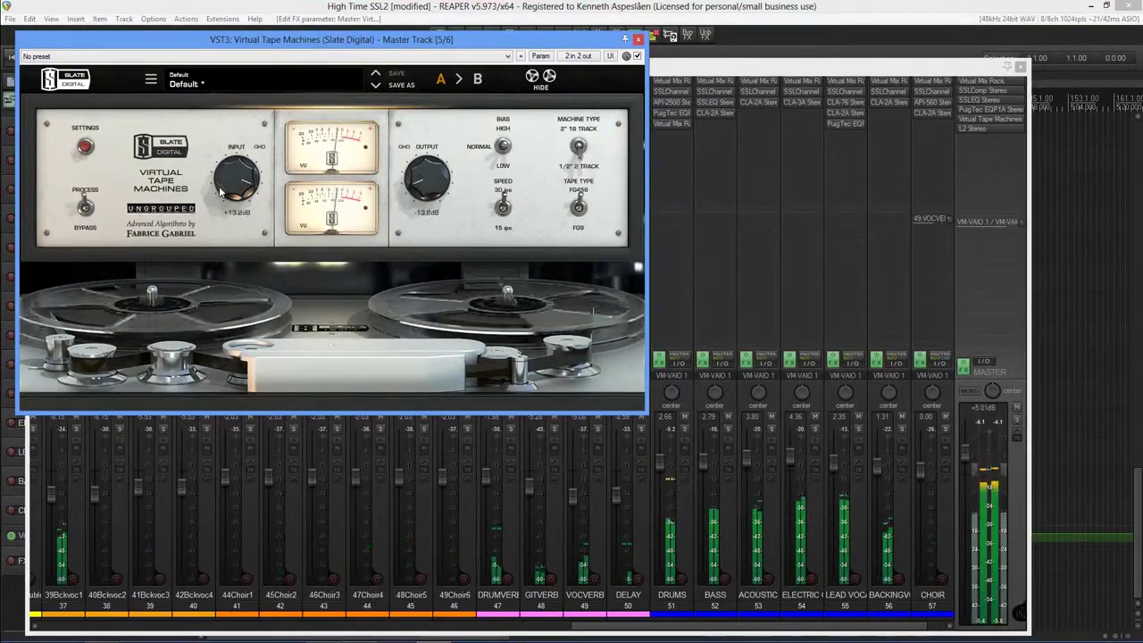
{"action": "scroll", "coordinate": [220, 190], "scroll_direction": "down", "scroll_amount": 2}
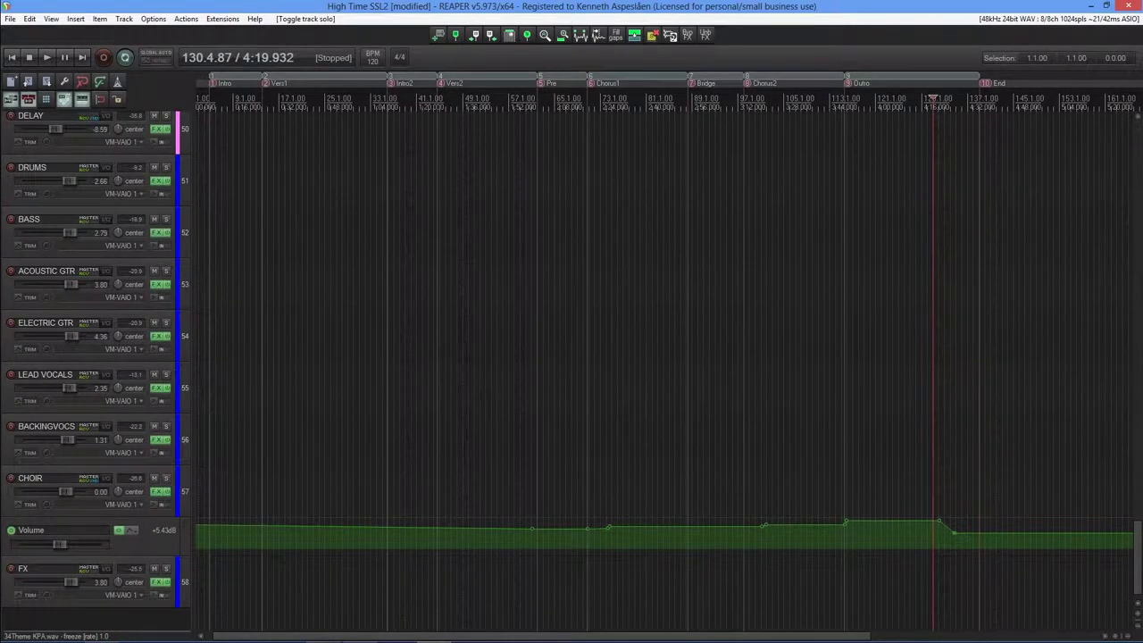
Add points to 37Leadvoc's DELAY send volume envelope in Vers1, dropping it from 16.2.91 to -inf dB at about 16.4
{"action": "scroll", "coordinate": [572, 357], "scroll_direction": "up", "scroll_amount": 3}
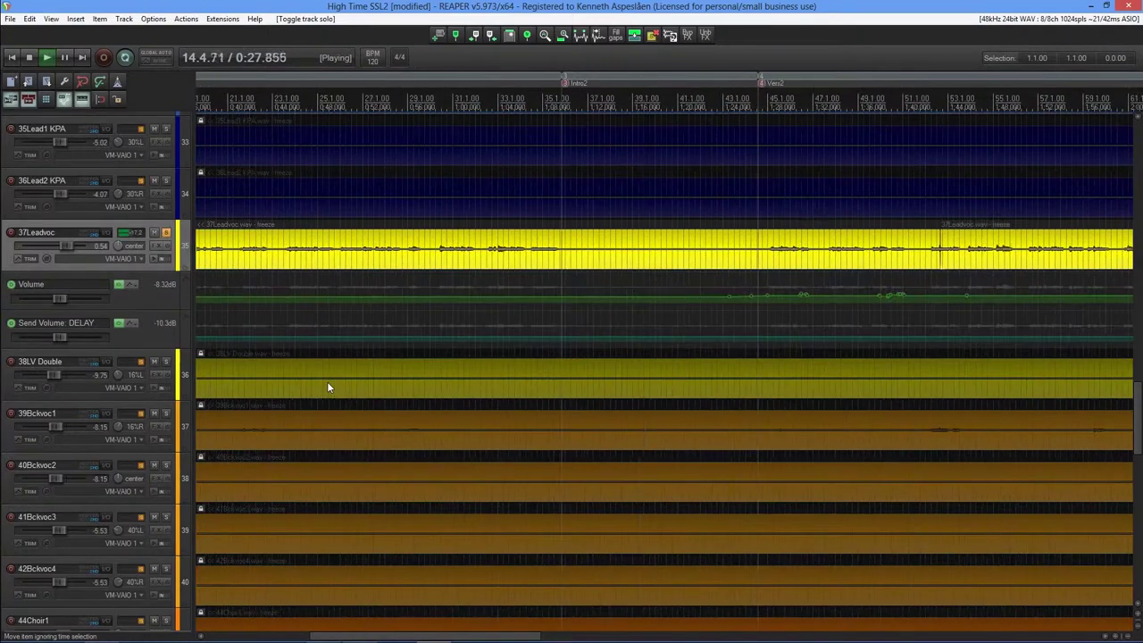
{"action": "scroll", "coordinate": [324, 385], "scroll_direction": "down", "scroll_amount": 3}
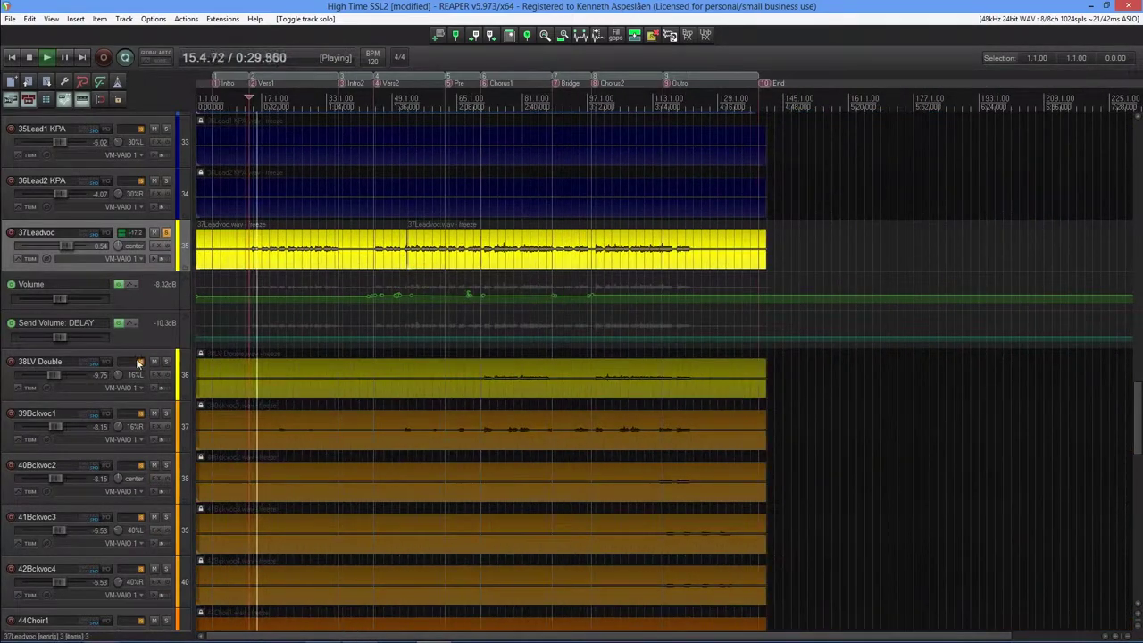
{"action": "key", "text": "space"}
{"action": "scroll", "coordinate": [248, 355], "scroll_direction": "up", "scroll_amount": 5}
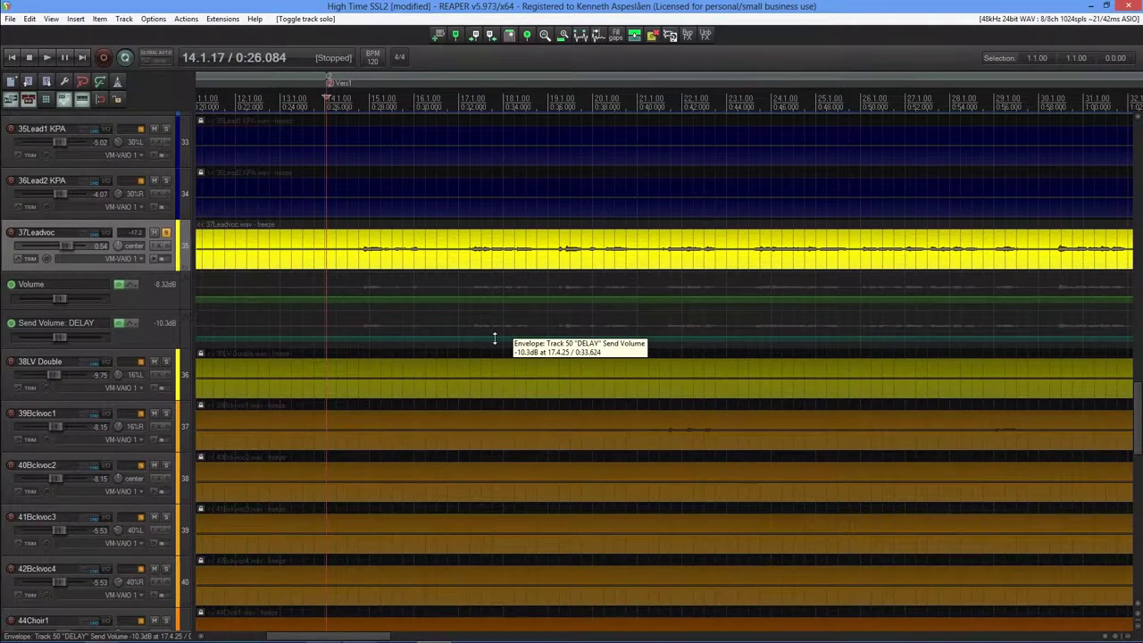
{"action": "scroll", "coordinate": [495, 338], "scroll_direction": "up", "scroll_amount": 2}
{"action": "scroll", "coordinate": [495, 338], "scroll_direction": "up", "scroll_amount": 2}
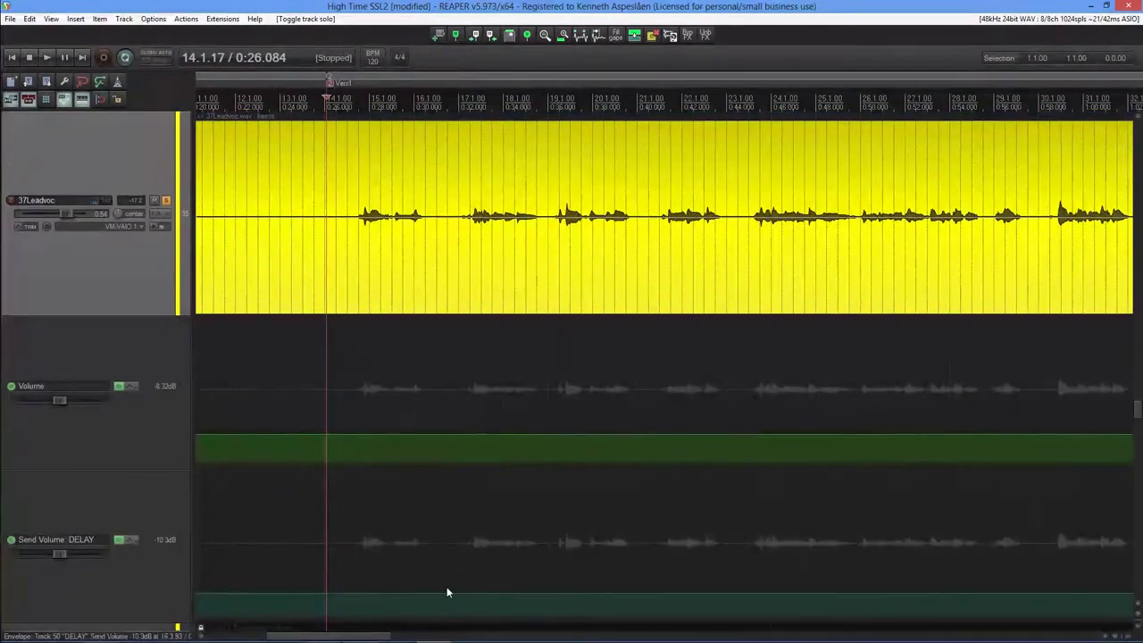
{"action": "key", "text": "space"}
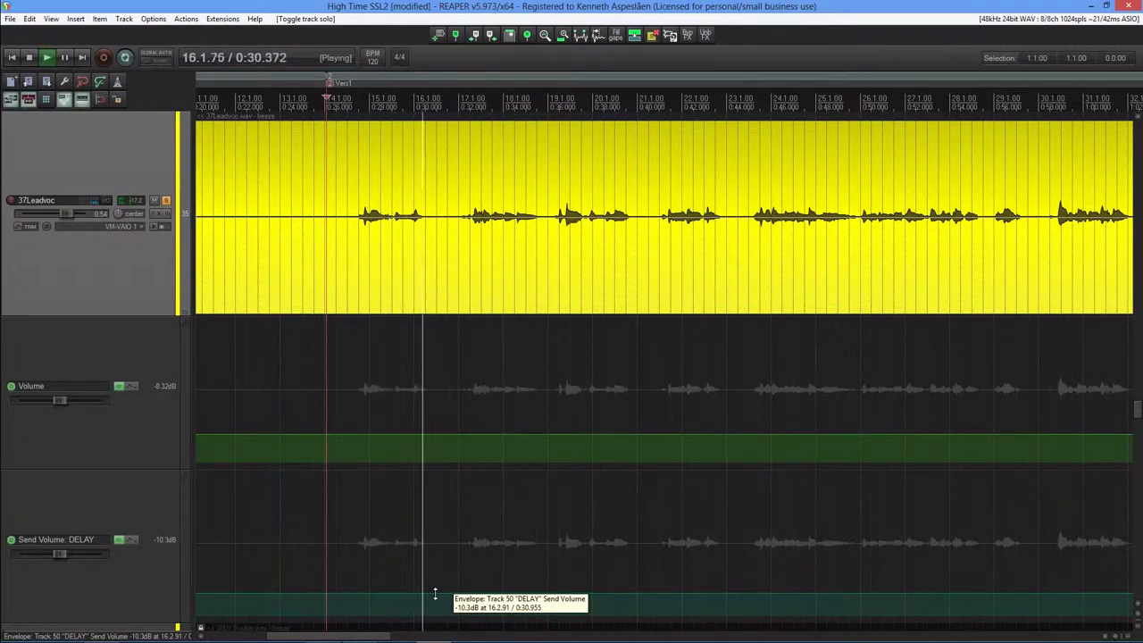
{"action": "left_click", "coordinate": [435, 594]}
{"action": "left_click", "coordinate": [435, 594]}
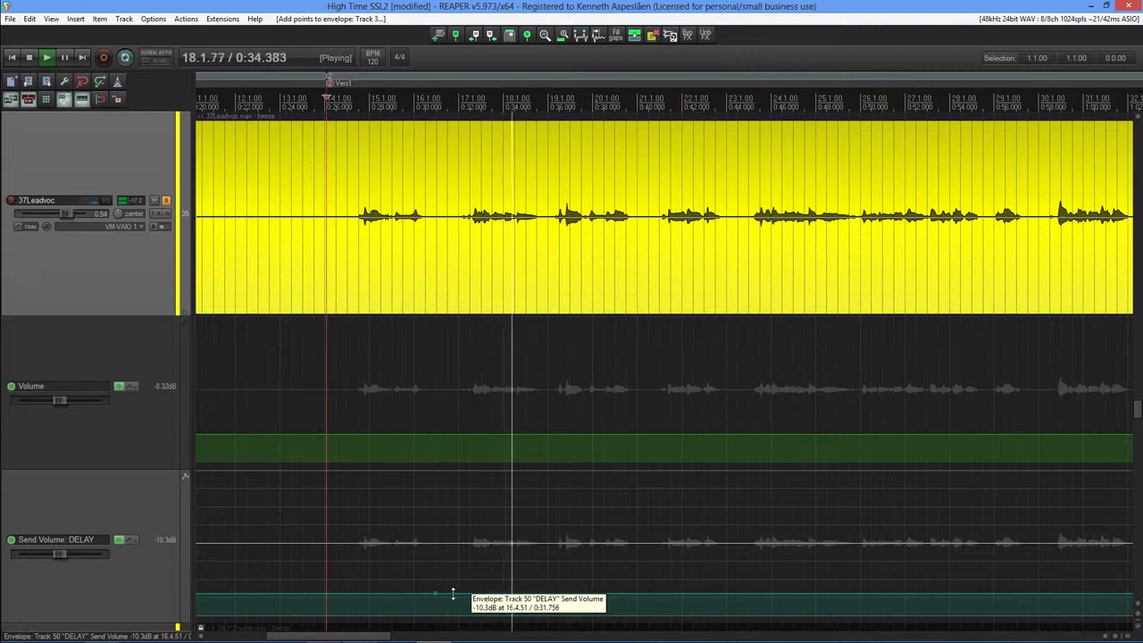
{"action": "left_click_drag", "start_coordinate": [454, 596], "coordinate": [454, 617]}
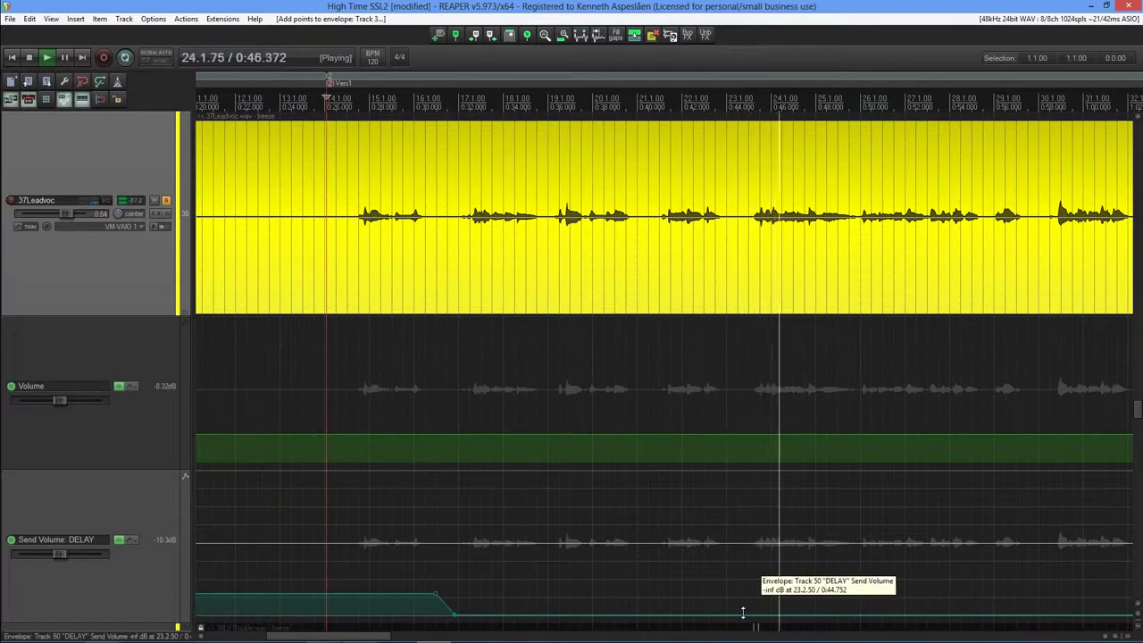
Raise 37Leadvoc's DELAY send volume to -10.0 dB at about 31.2.50, on the phrase near the end of Vers1
{"action": "scroll", "coordinate": [817, 603], "scroll_direction": "down", "scroll_amount": 2}
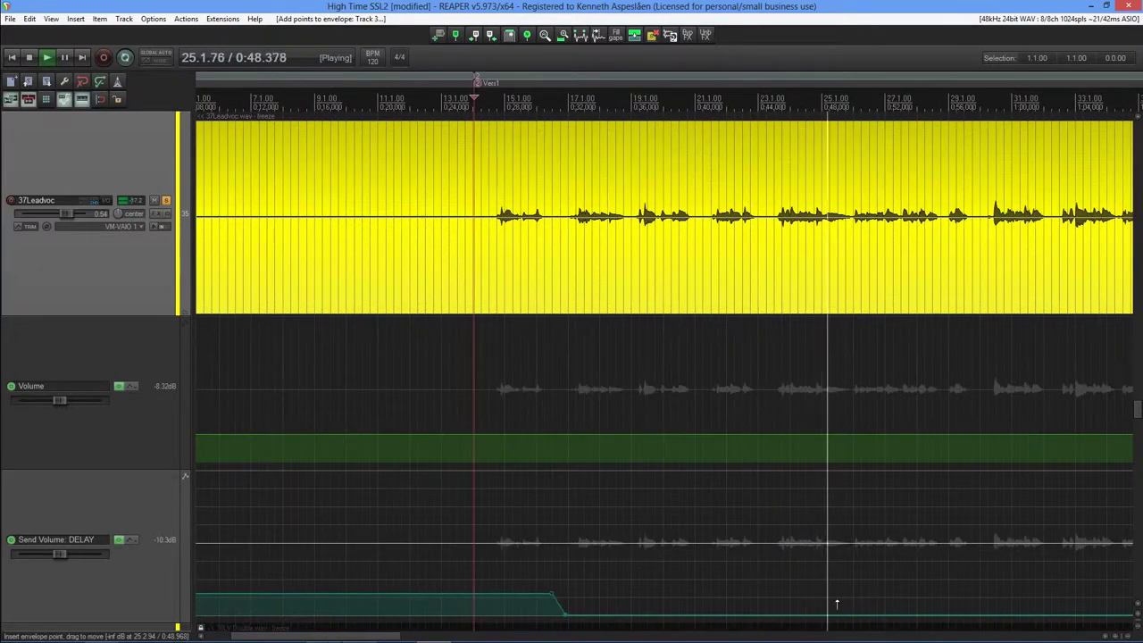
{"action": "scroll", "coordinate": [993, 574], "scroll_direction": "up", "scroll_amount": 3}
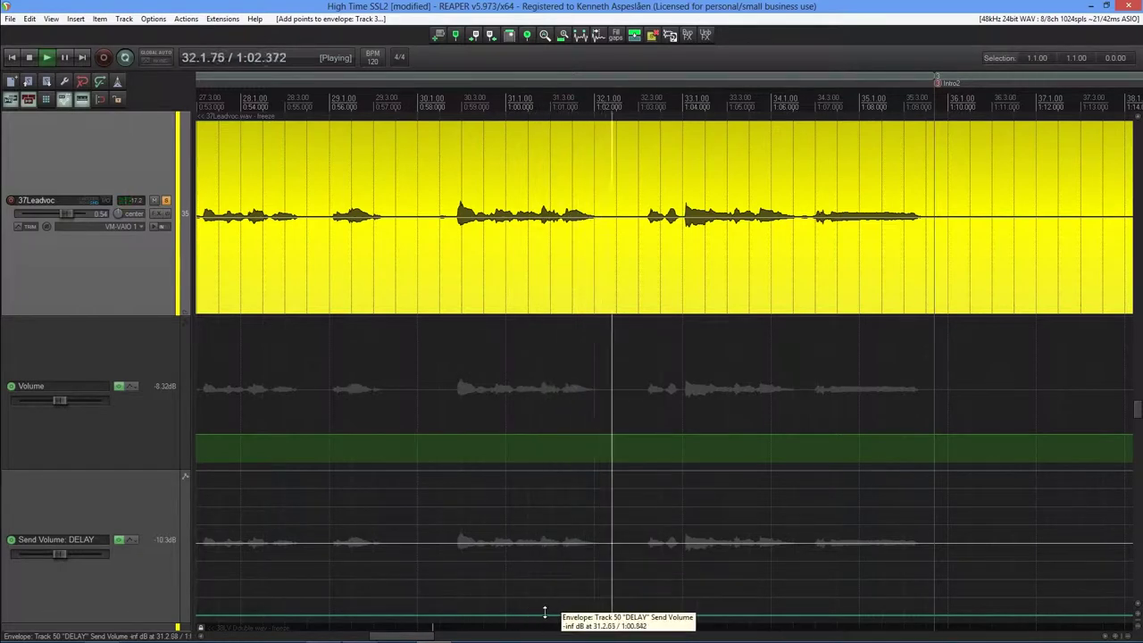
{"action": "key", "text": "space"}
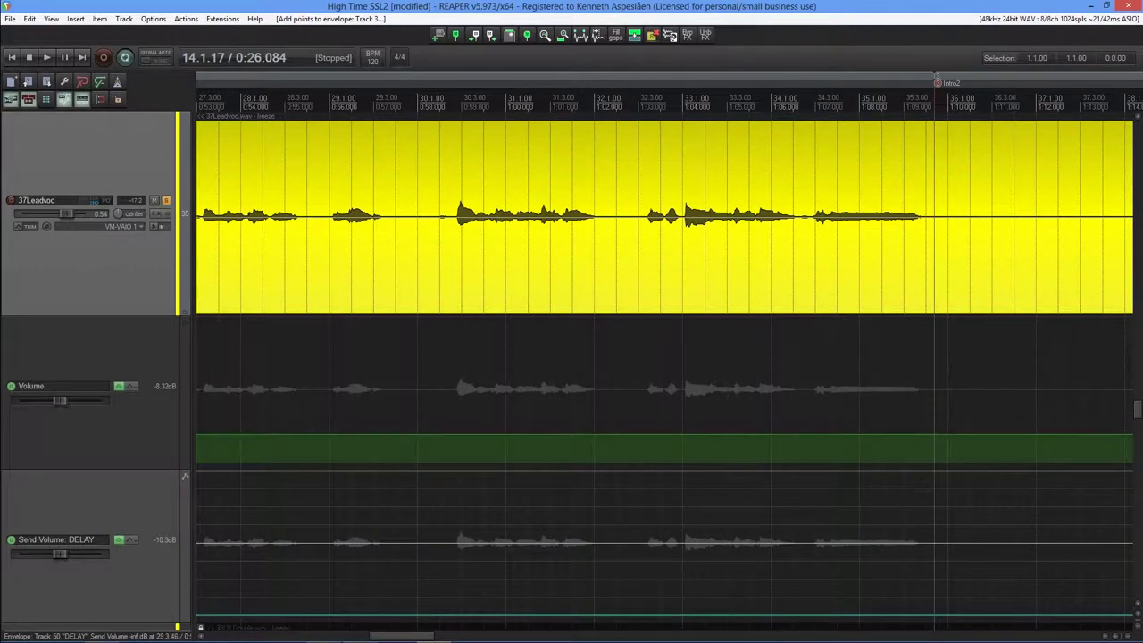
{"action": "left_click", "coordinate": [304, 96]}
{"action": "key", "text": "space"}
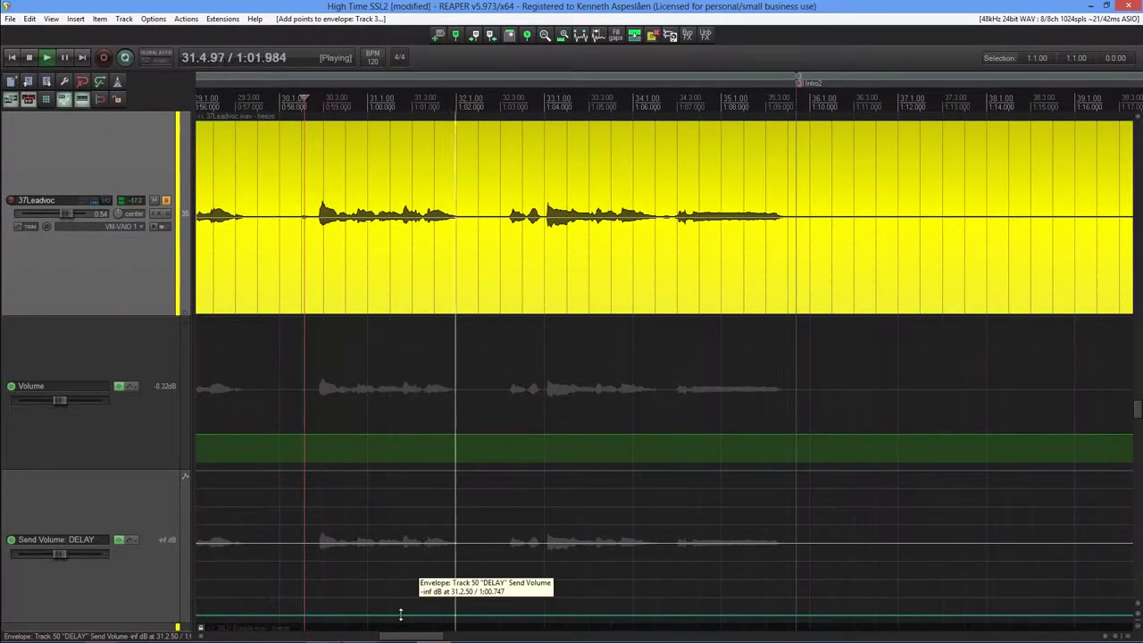
{"action": "key", "text": "space"}
{"action": "scroll", "coordinate": [399, 609], "scroll_direction": "up", "scroll_amount": 2}
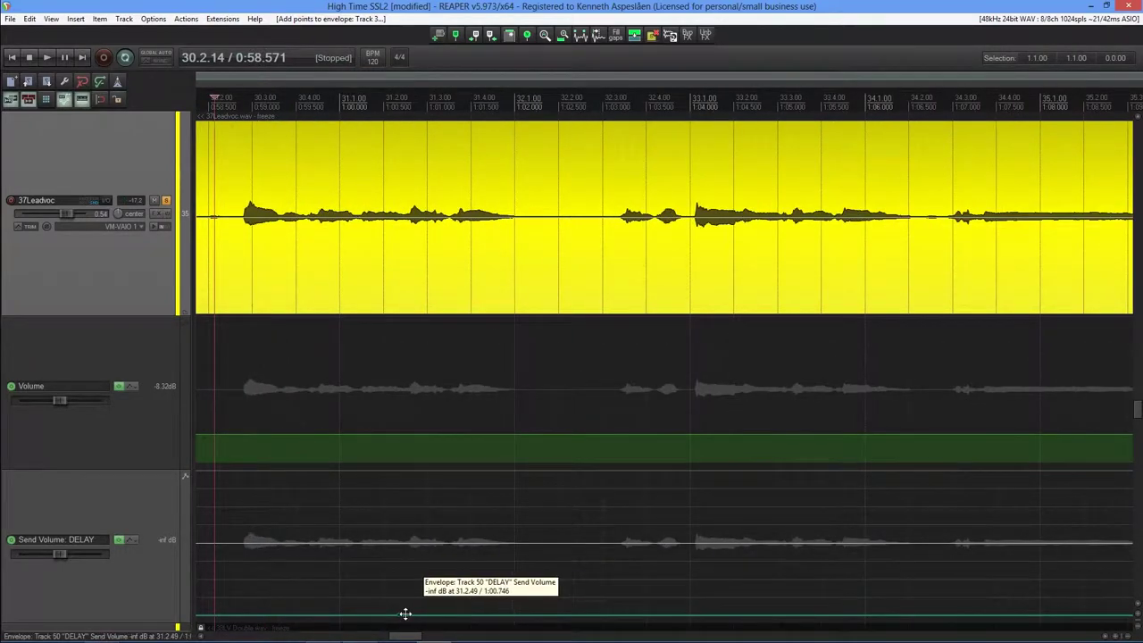
{"action": "left_click_drag", "start_coordinate": [406, 613], "coordinate": [405, 592]}
Drop 37Leadvoc's DELAY send volume back to -inf dB at about 32.3, before the next phrase, and audition the delay throw
{"action": "key", "text": "space"}
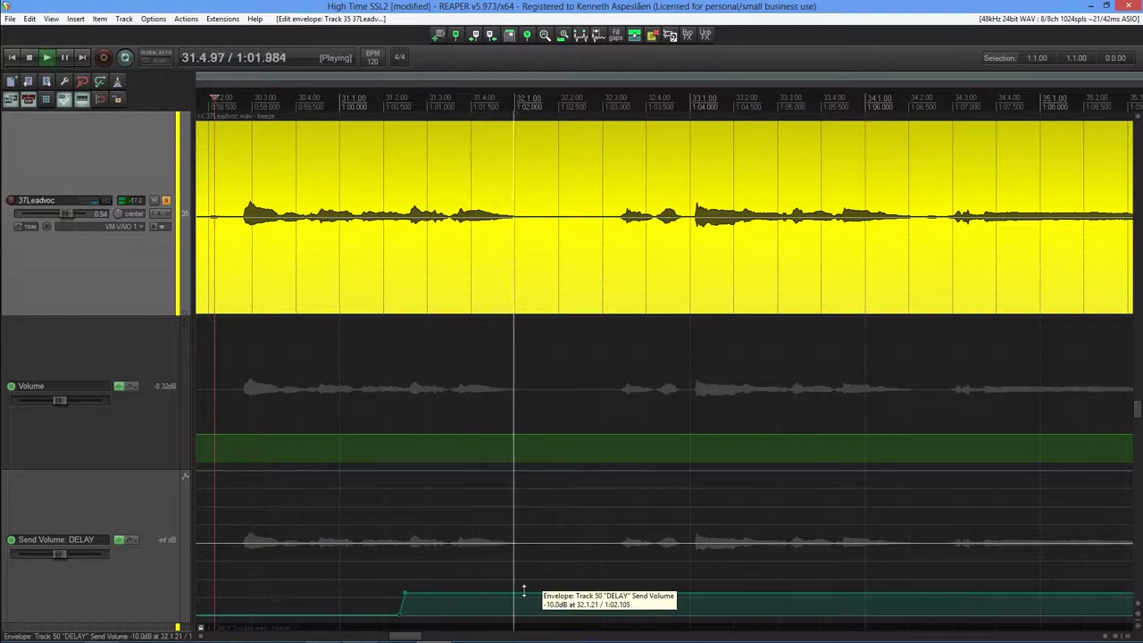
{"action": "key", "text": "space"}
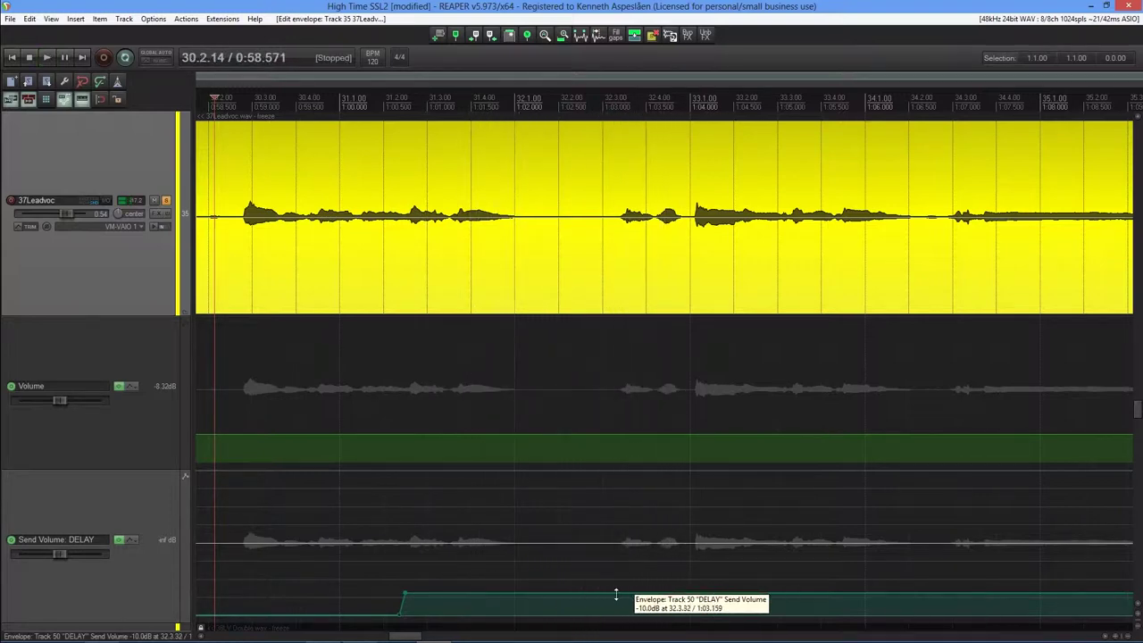
{"action": "left_click", "coordinate": [610, 597]}
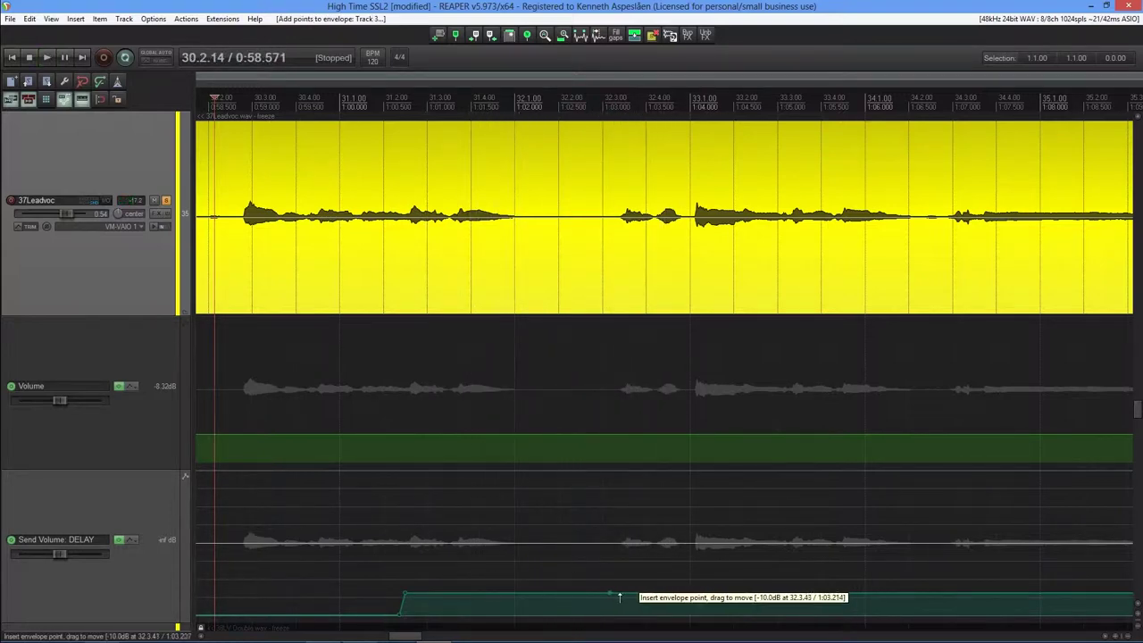
{"action": "left_click_drag", "start_coordinate": [616, 597], "coordinate": [617, 611]}
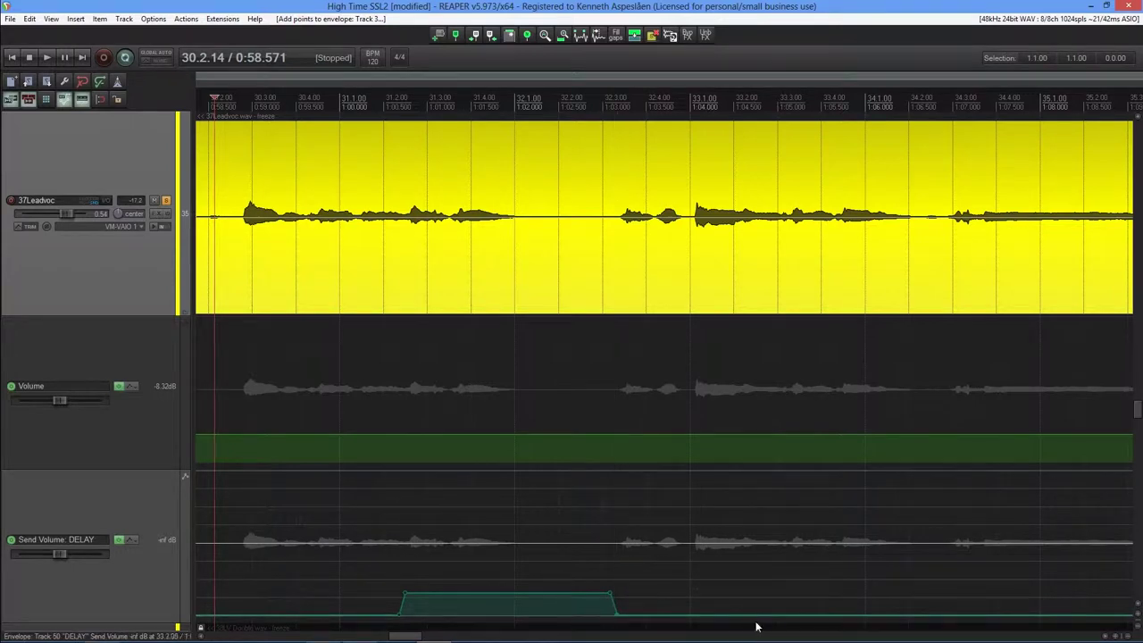
{"action": "key", "text": "space"}
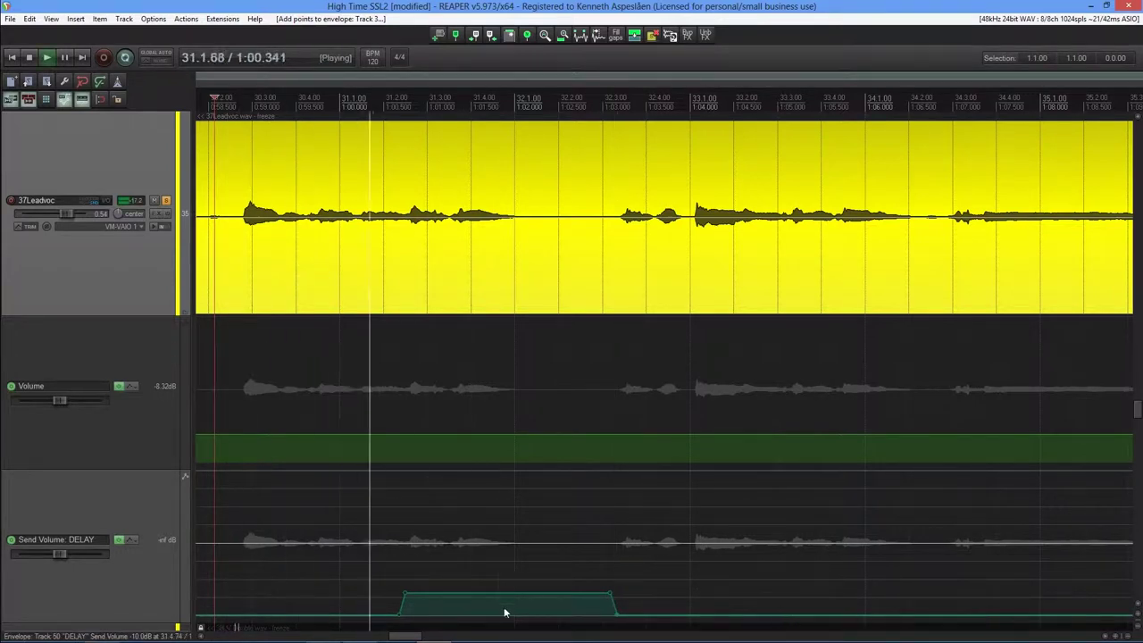
{"action": "scroll", "coordinate": [302, 512], "scroll_direction": "up", "scroll_amount": 3}
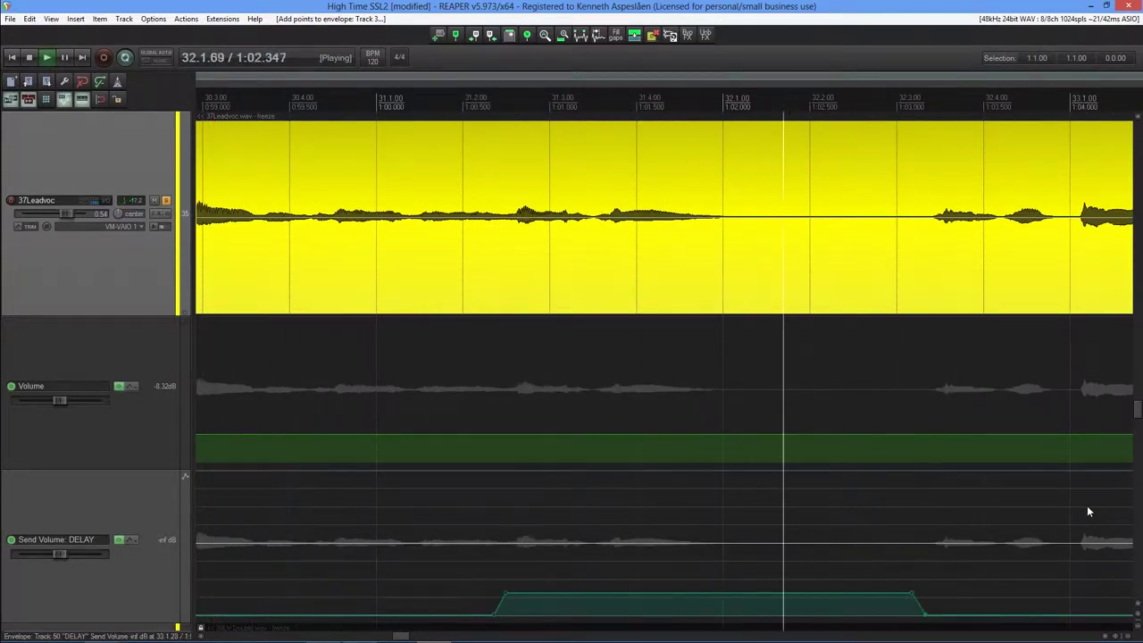
Ramp 37Leadvoc's DELAY send from -inf dB at 34.2.83 up to the centre line at about 35.3, and unsolo the track to hear the mix
{"action": "scroll", "coordinate": [1086, 511], "scroll_direction": "down", "scroll_amount": 5}
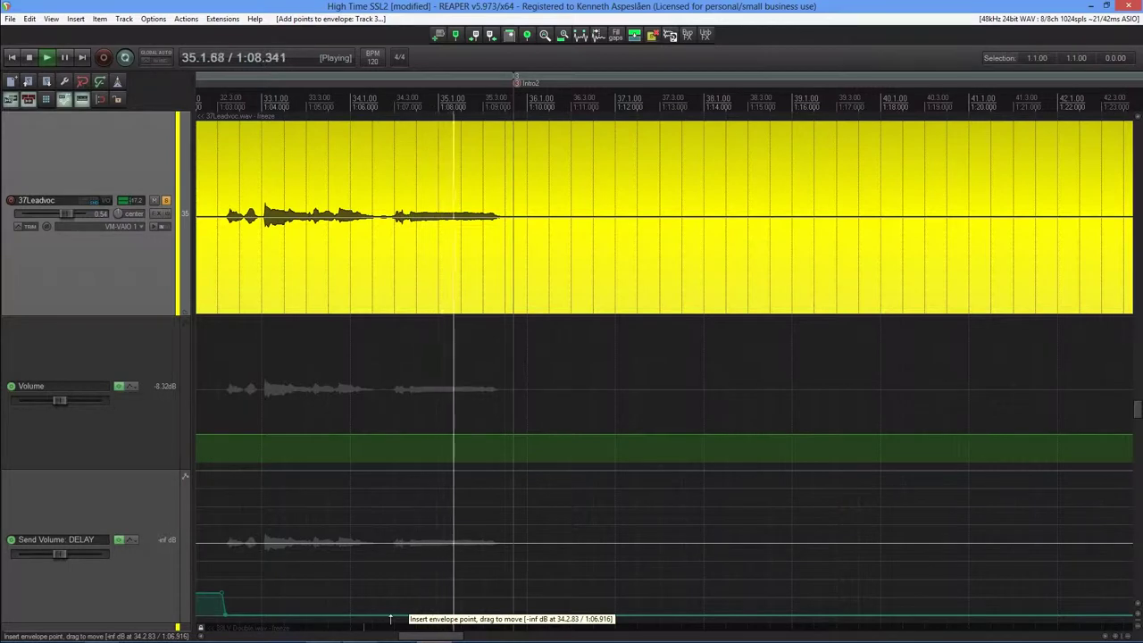
{"action": "key", "text": "space"}
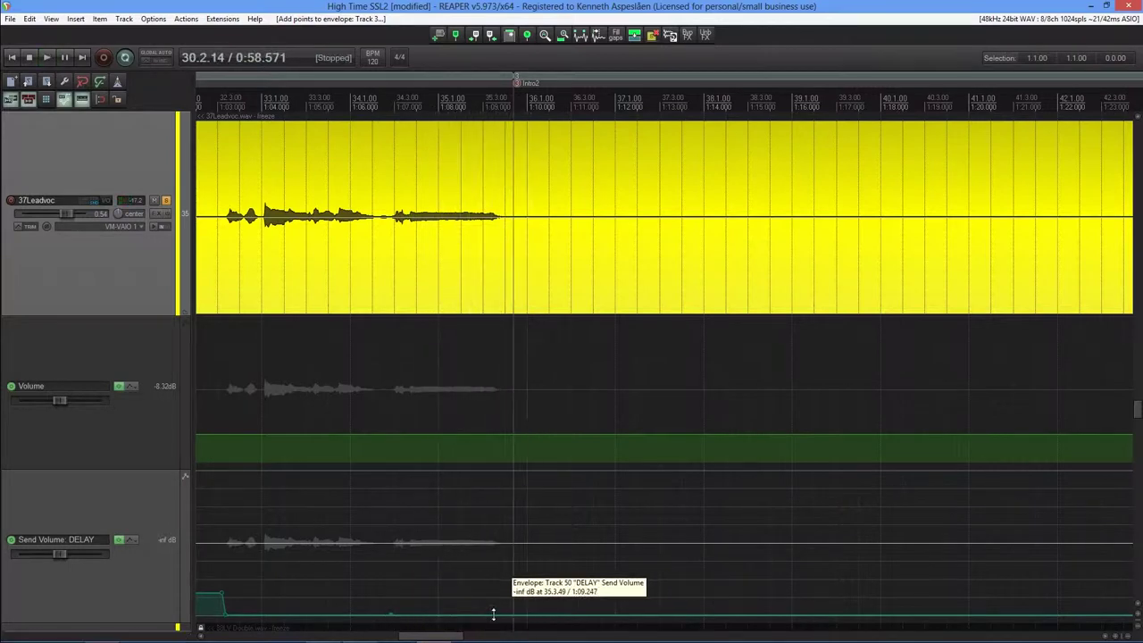
{"action": "left_click_drag", "start_coordinate": [494, 615], "coordinate": [494, 543]}
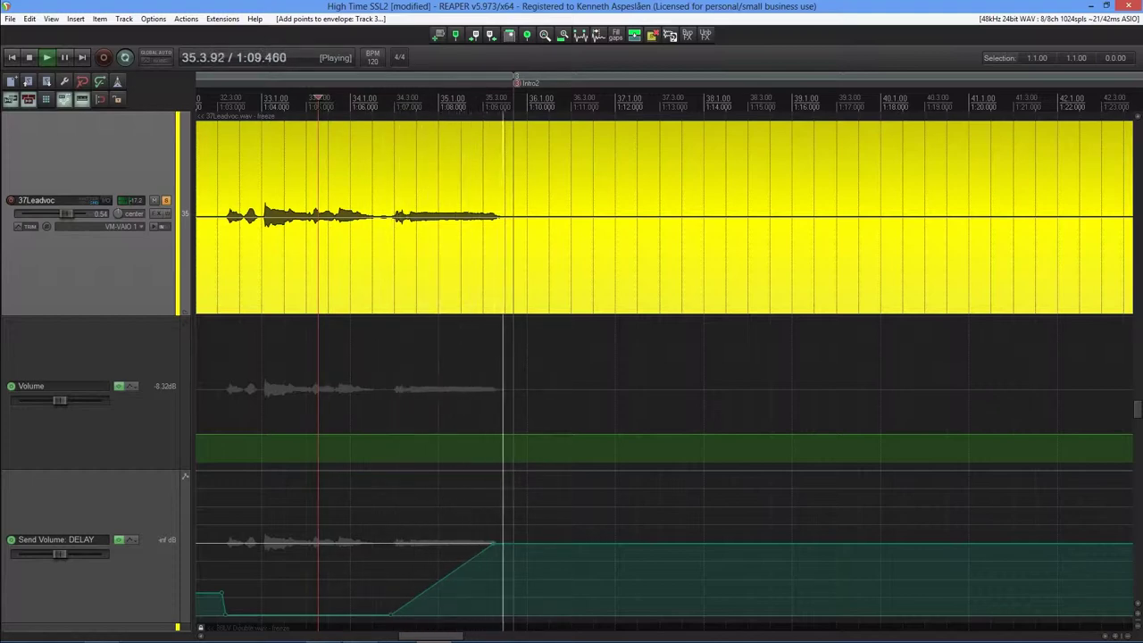
{"action": "key", "text": "space"}
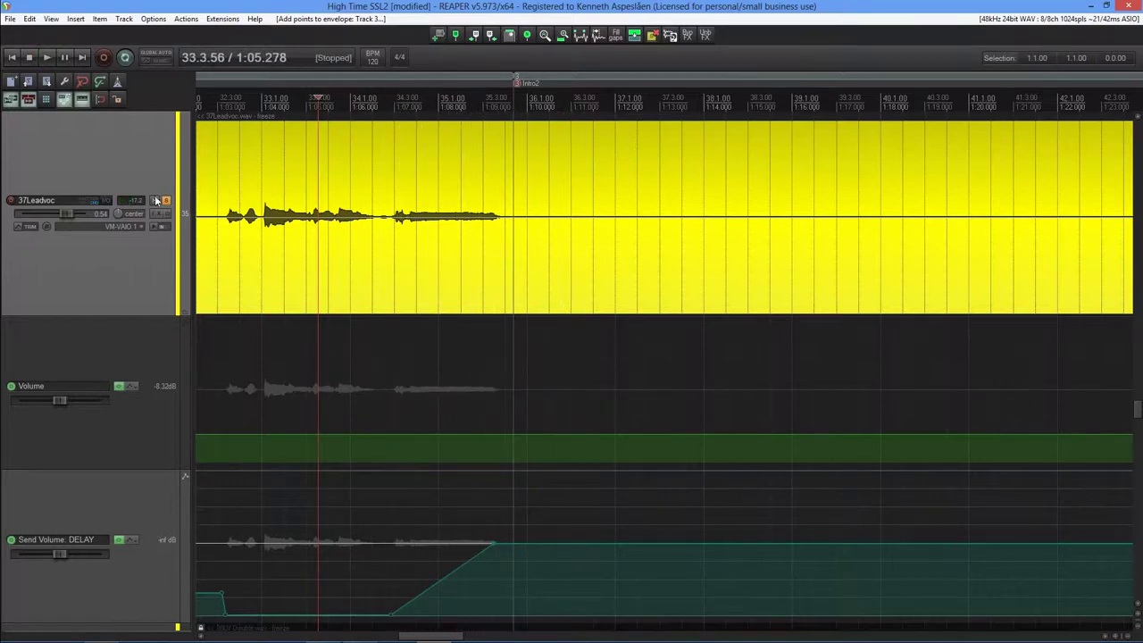
{"action": "left_click", "coordinate": [165, 202]}
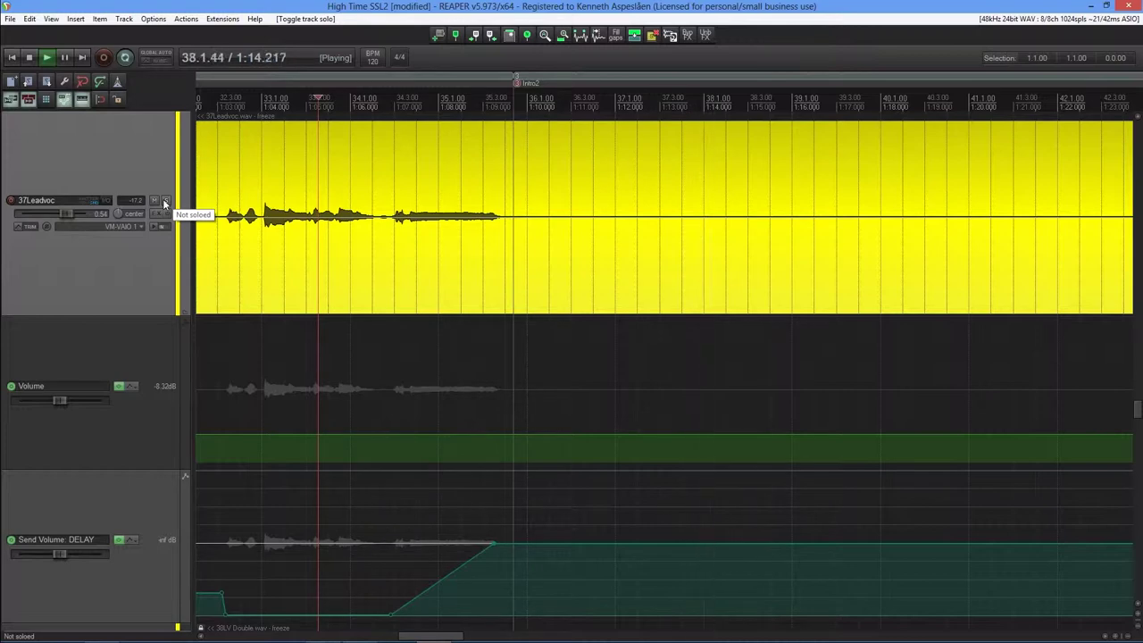
{"action": "key", "text": "space"}
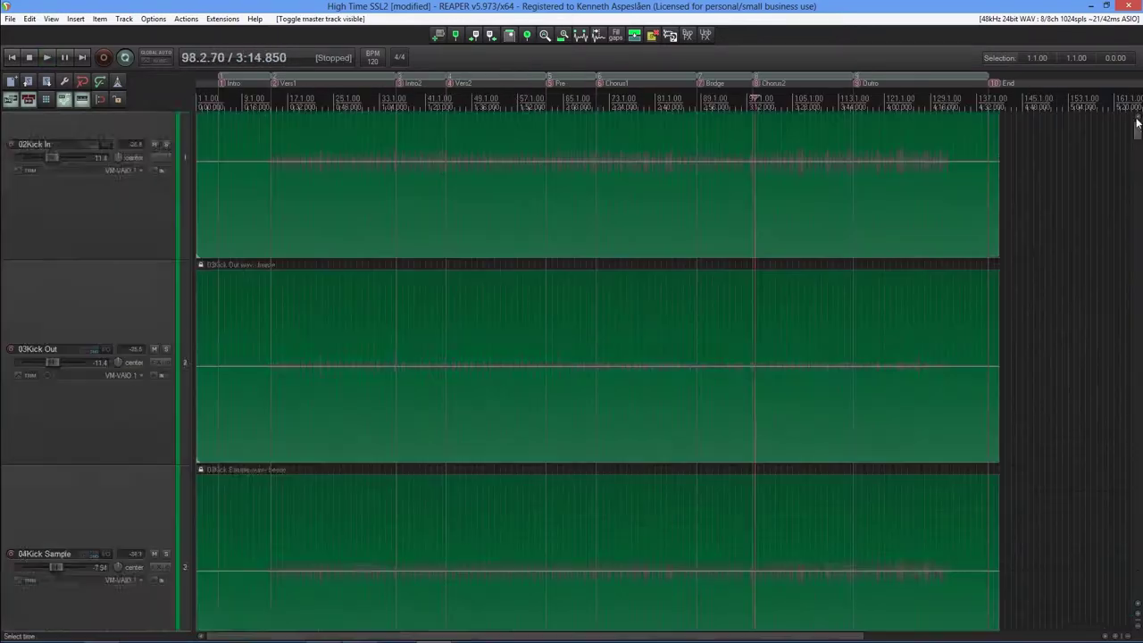
Show the master track above the tracks and display its volume envelope
{"action": "key", "text": "ctrl+alt+m"}
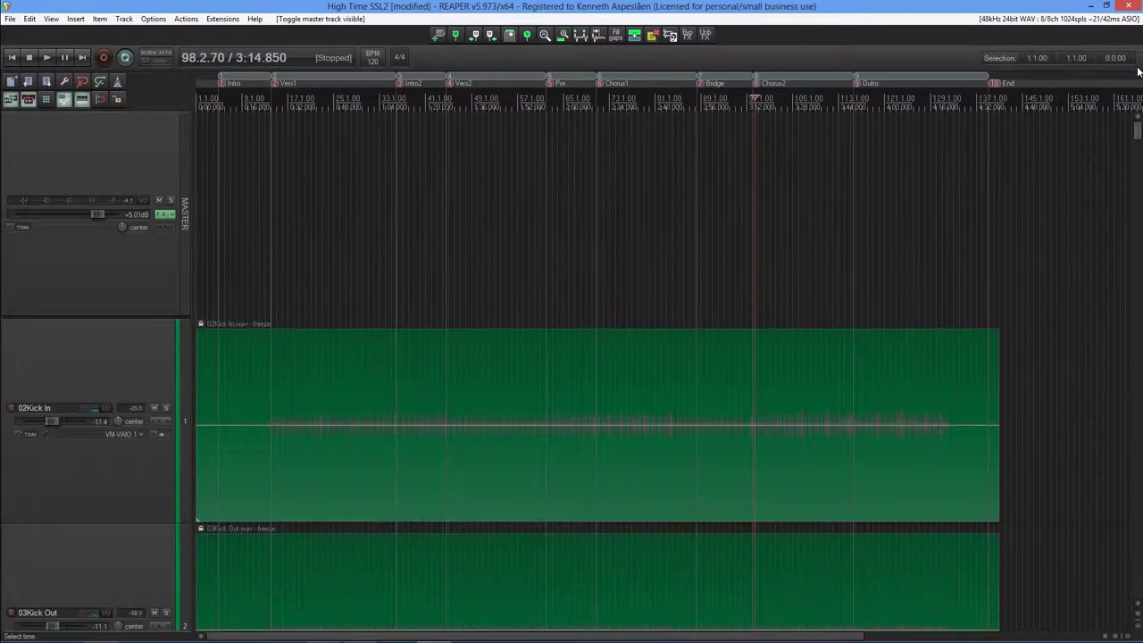
{"action": "left_click", "coordinate": [27, 256]}
{"action": "key", "text": "v"}
Add master volume envelope points at the start of Outro, lowering the level before it to +4.51 dB at 115.2.90
{"action": "scroll", "coordinate": [860, 354], "scroll_direction": "up", "scroll_amount": 5}
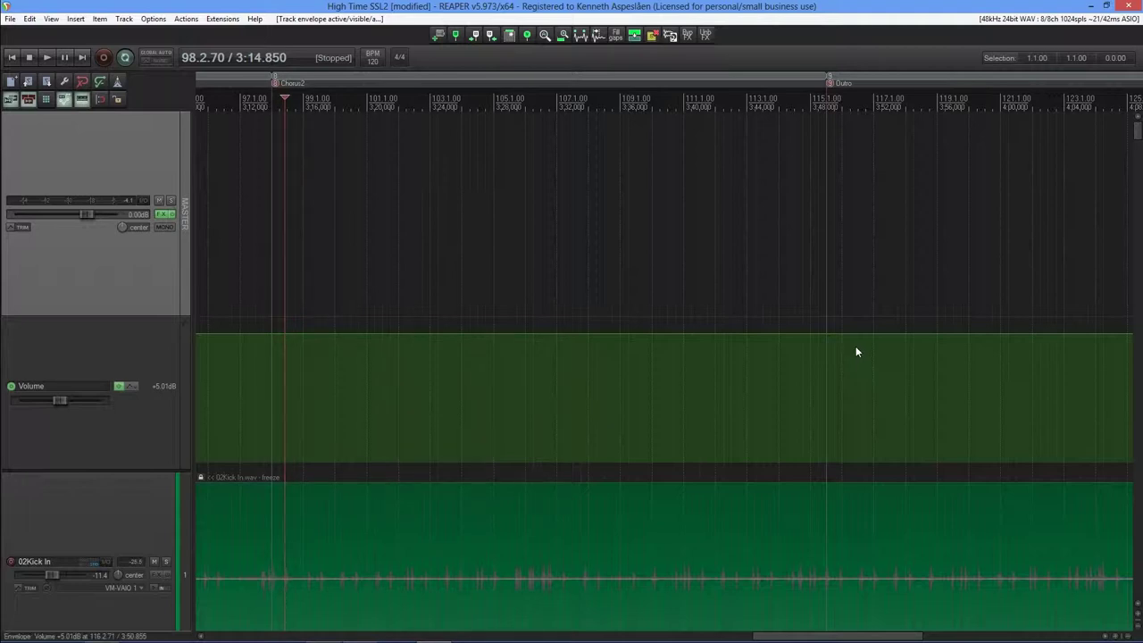
{"action": "scroll", "coordinate": [885, 339], "scroll_direction": "up", "scroll_amount": 10}
{"action": "left_click", "coordinate": [884, 342]}
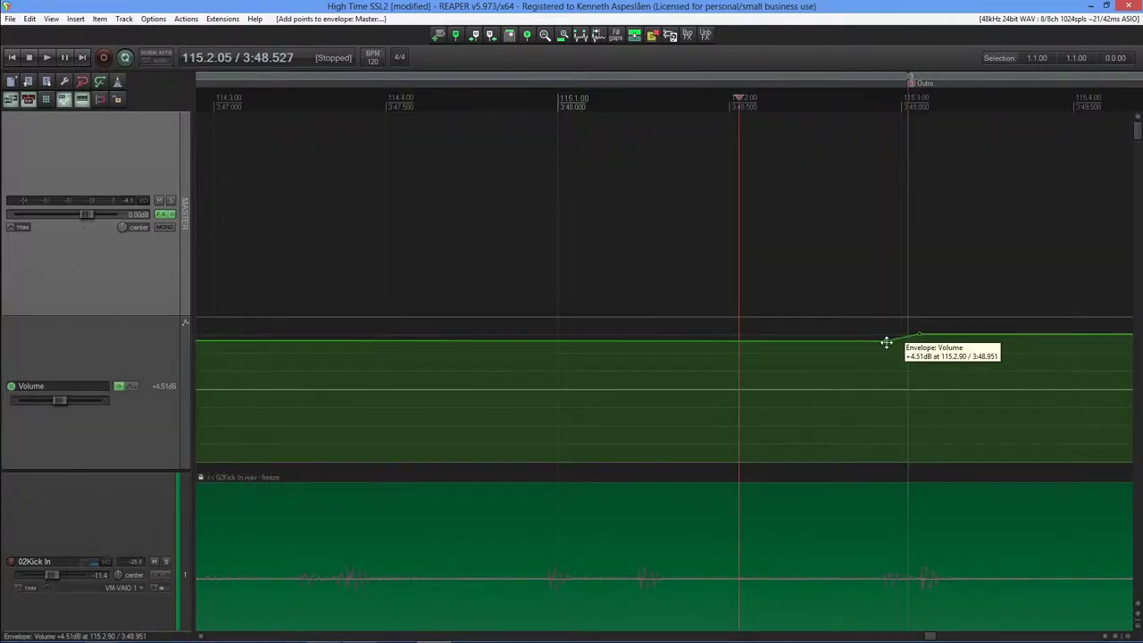
{"action": "scroll", "coordinate": [663, 408], "scroll_direction": "down", "scroll_amount": 12}
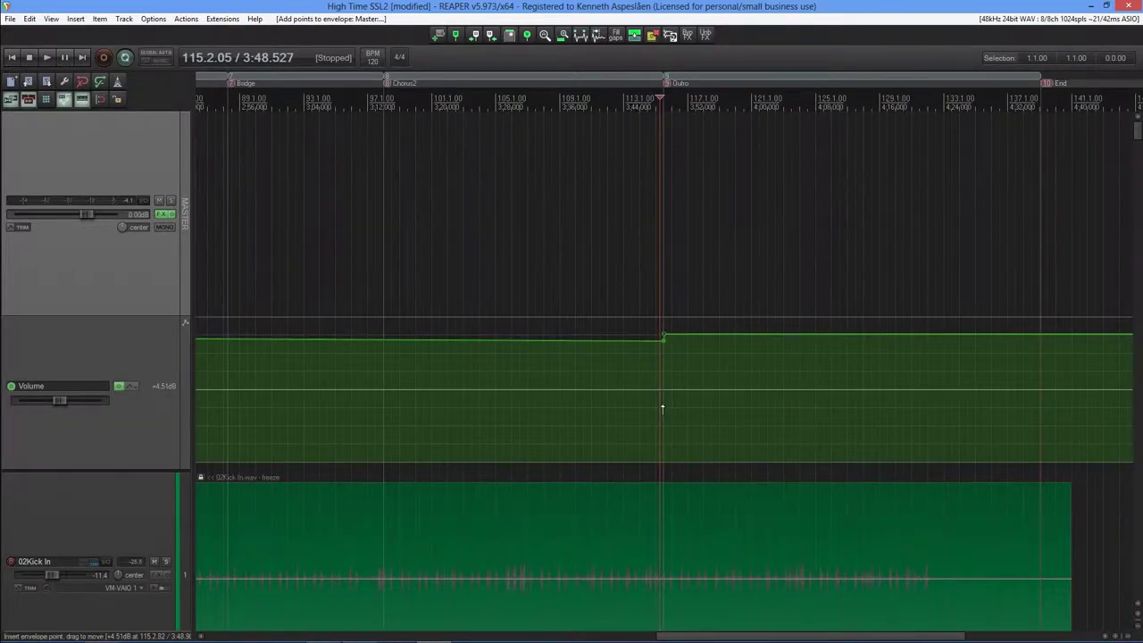
Add a +4.50 dB master volume point at about 98.1.31, where Chorus2 starts, and play the passage leading into it
{"action": "left_click", "coordinate": [357, 406]}
{"action": "key", "text": "space"}
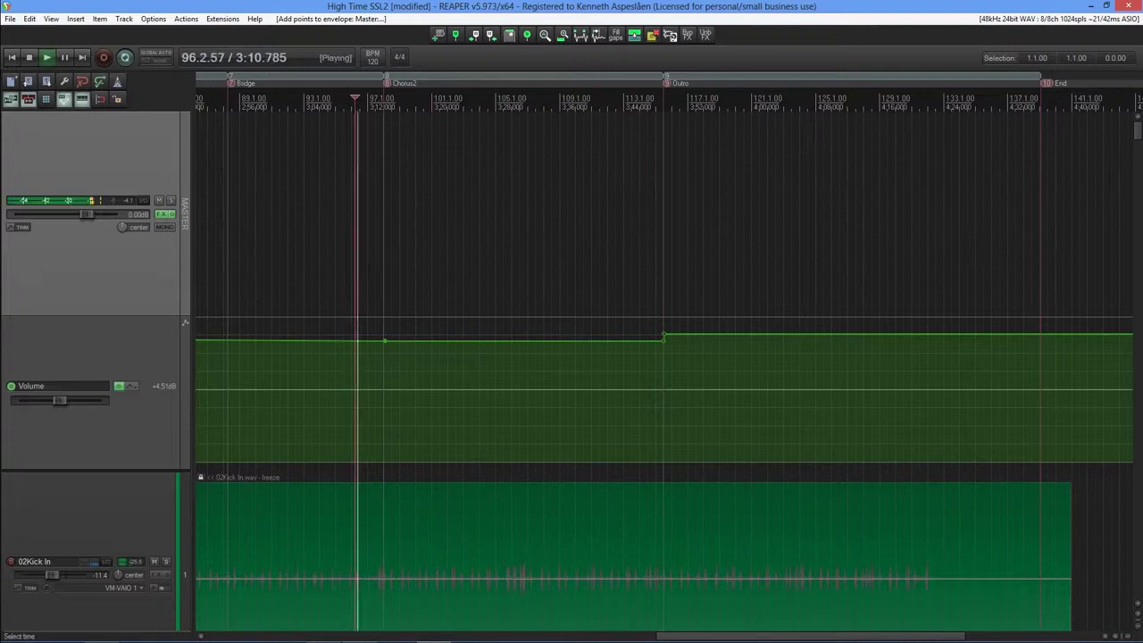
{"action": "scroll", "coordinate": [295, 405], "scroll_direction": "up", "scroll_amount": 3}
{"action": "scroll", "coordinate": [294, 406], "scroll_direction": "down", "scroll_amount": 3}
{"action": "scroll", "coordinate": [932, 399], "scroll_direction": "down", "scroll_amount": 3}
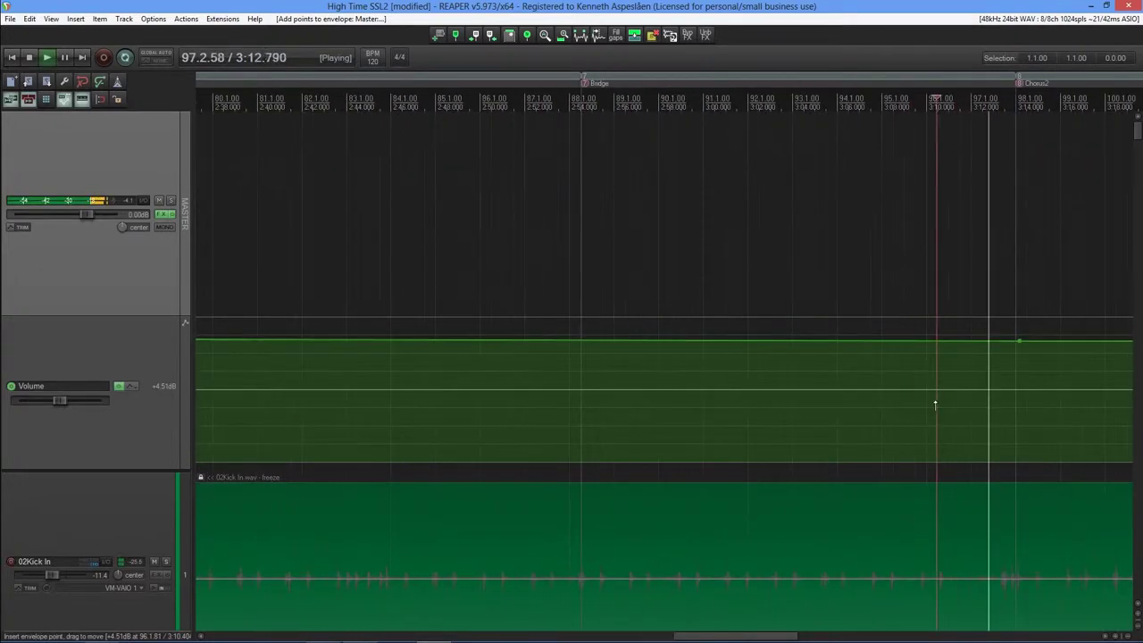
{"action": "scroll", "coordinate": [937, 404], "scroll_direction": "down", "scroll_amount": 4}
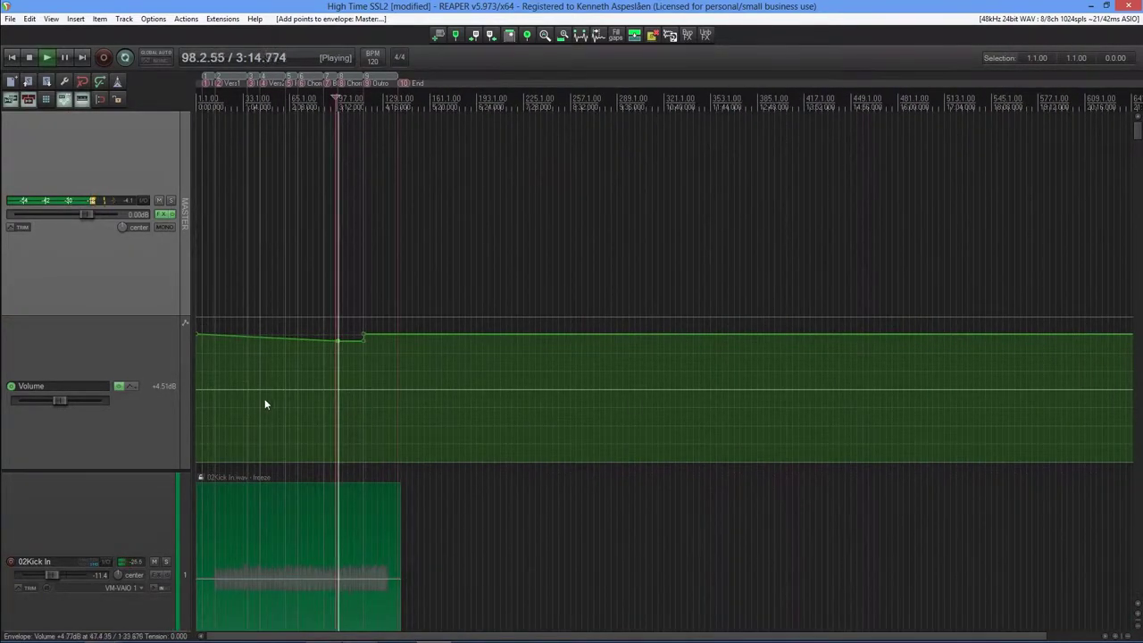
{"action": "scroll", "coordinate": [265, 401], "scroll_direction": "up", "scroll_amount": 3}
{"action": "scroll", "coordinate": [286, 398], "scroll_direction": "up", "scroll_amount": 3}
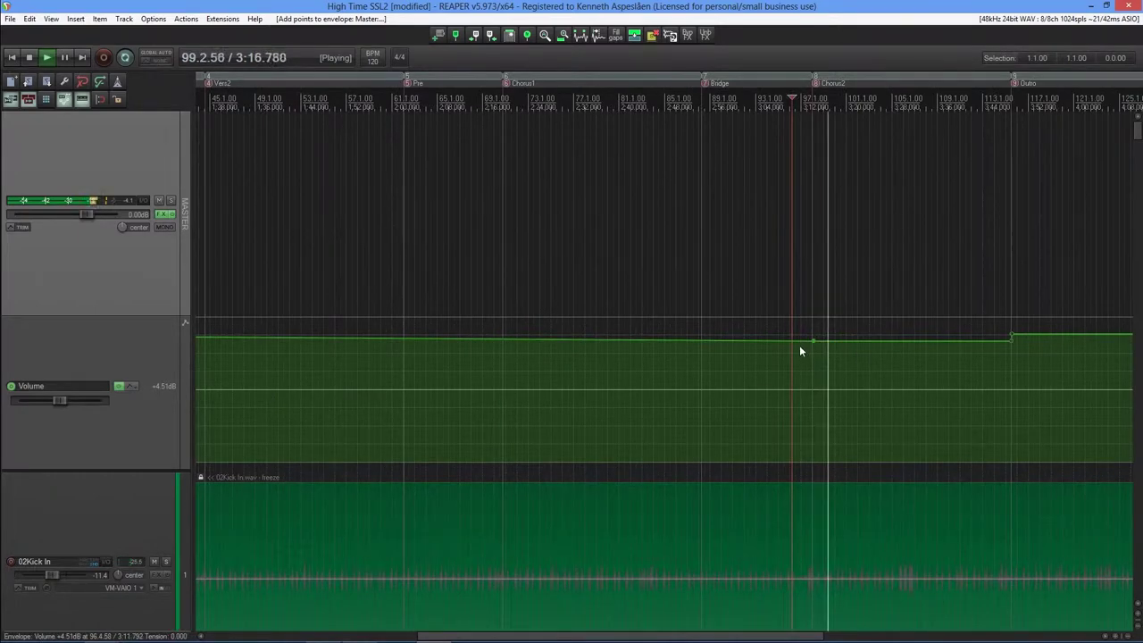
Move the master volume point at the start of Chorus2 earlier to about 97.1 and audition the transition
{"action": "key", "text": "space"}
{"action": "key", "text": "space"}
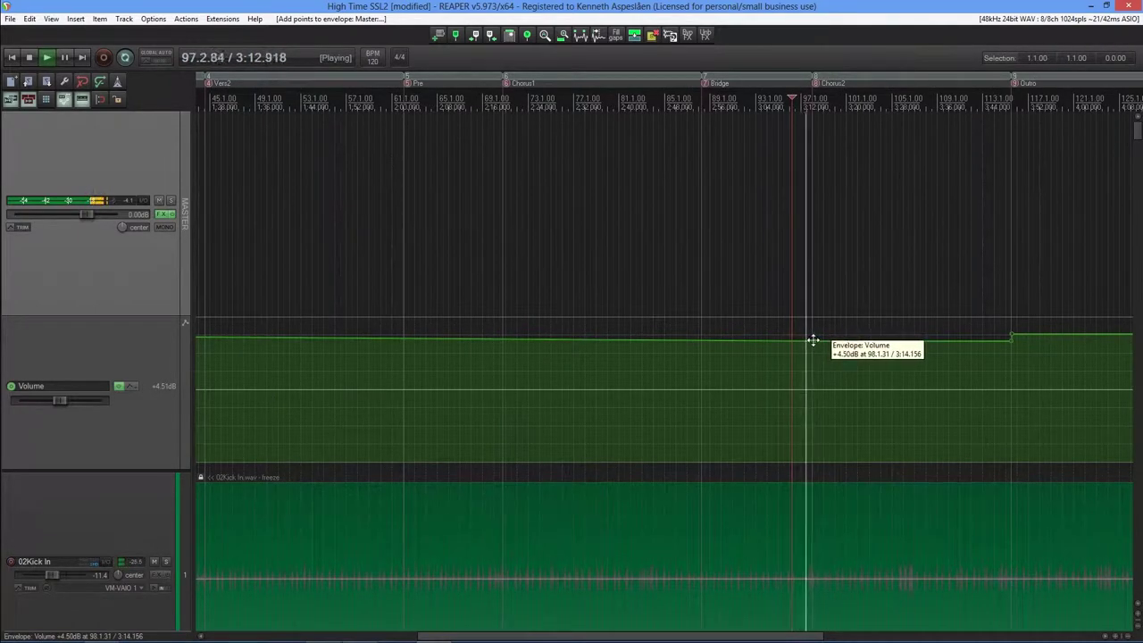
{"action": "key", "text": "space"}
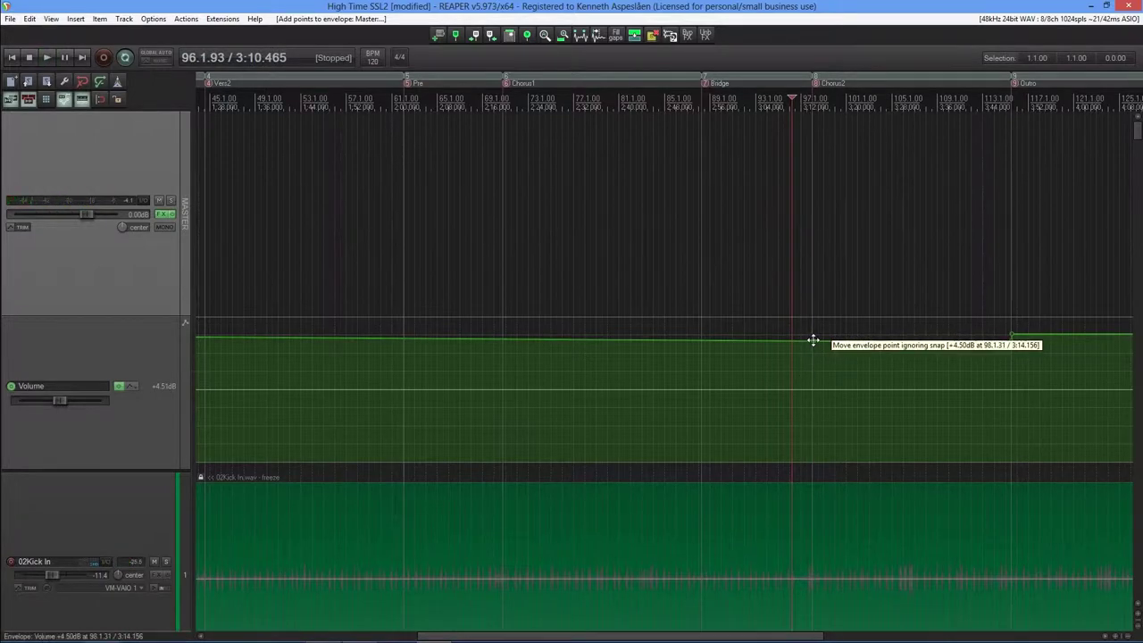
{"action": "left_click_drag", "start_coordinate": [812, 340], "coordinate": [802, 340]}
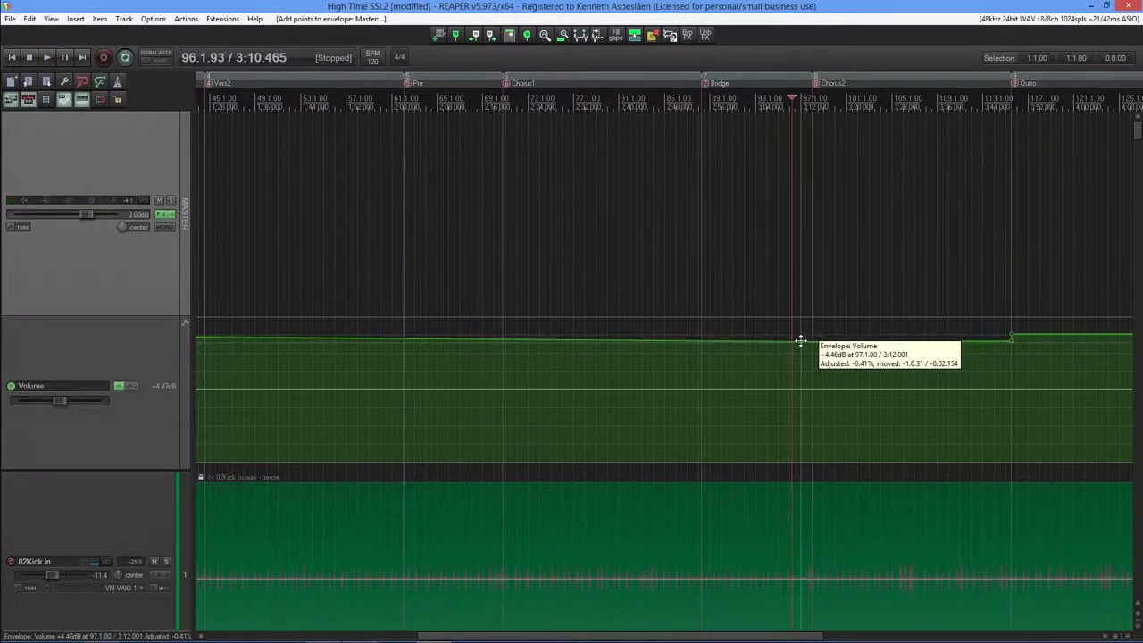
{"action": "left_click_drag", "start_coordinate": [801, 340], "coordinate": [799, 340]}
{"action": "key", "text": "space"}
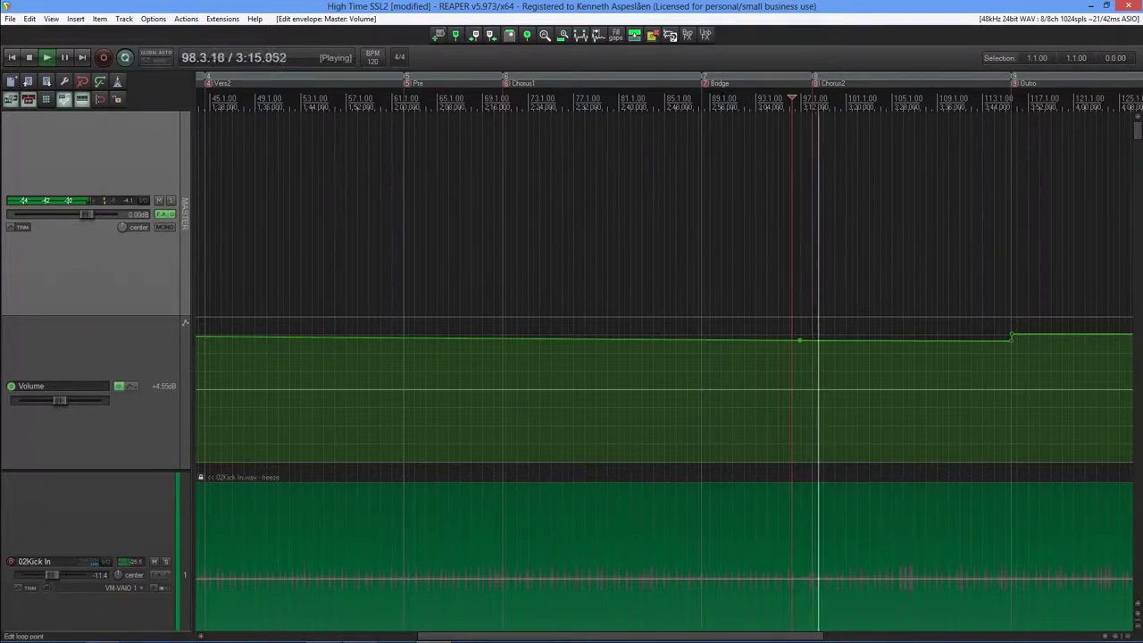
Audition the start of the Bridge and lower the master volume to about +4.12 dB with a point just before it
{"action": "left_click", "coordinate": [695, 87]}
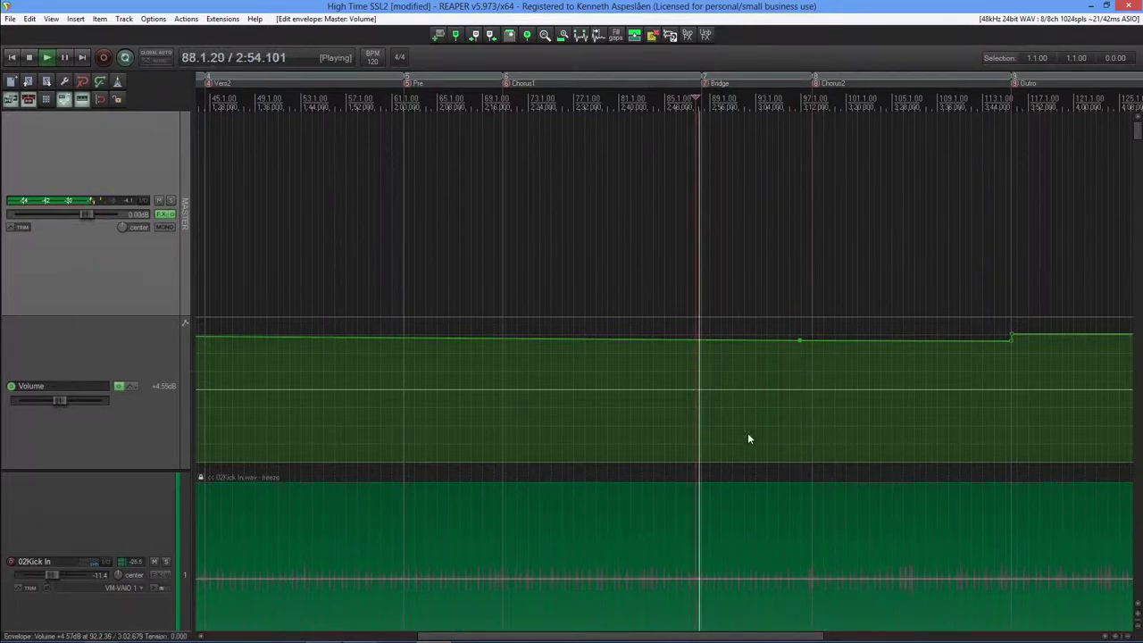
{"action": "key", "text": "space"}
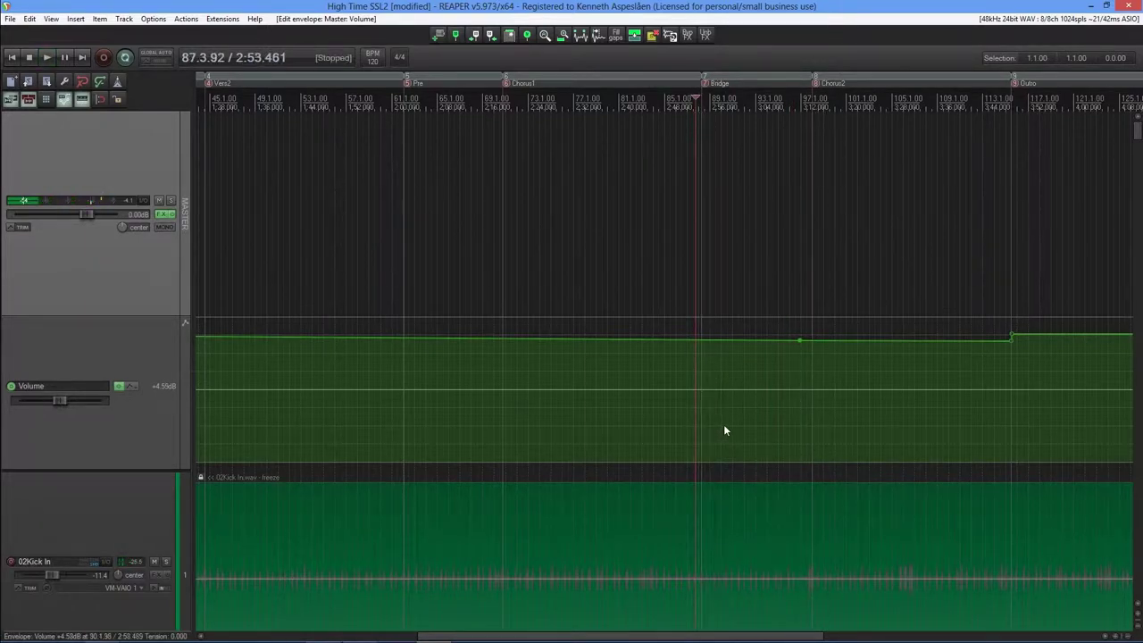
{"action": "scroll", "coordinate": [723, 424], "scroll_direction": "up", "scroll_amount": 5}
{"action": "scroll", "coordinate": [729, 414], "scroll_direction": "down", "scroll_amount": 4}
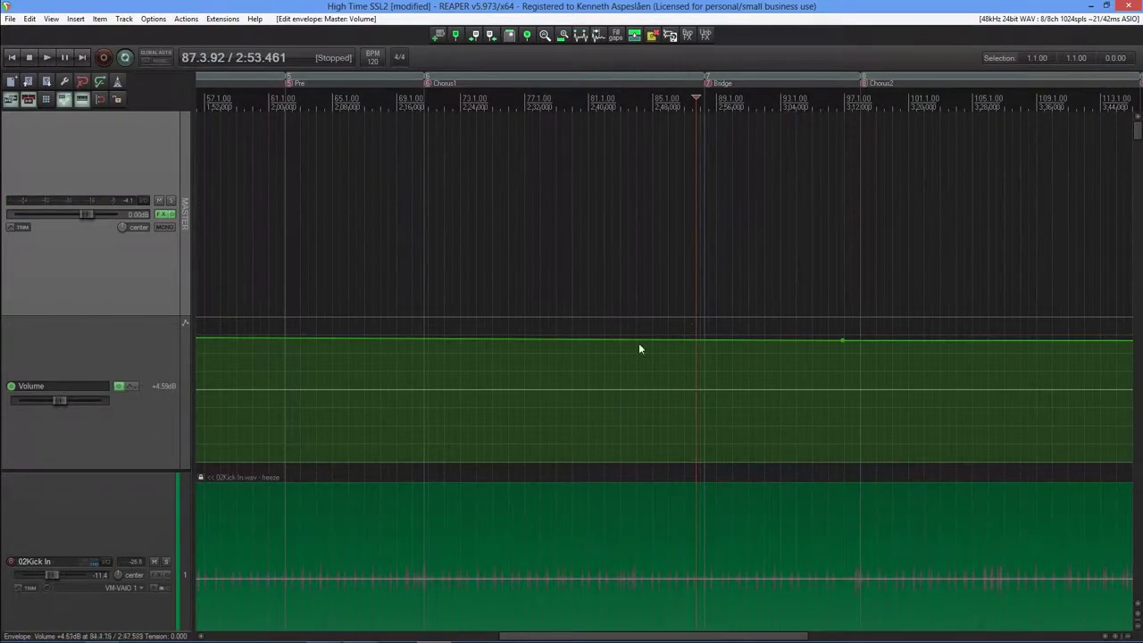
{"action": "left_click", "coordinate": [733, 349]}
{"action": "left_click_drag", "start_coordinate": [694, 339], "coordinate": [693, 346]}
Play into the Bridge and add a second, lower master volume point right at its start
{"action": "key", "text": "space"}
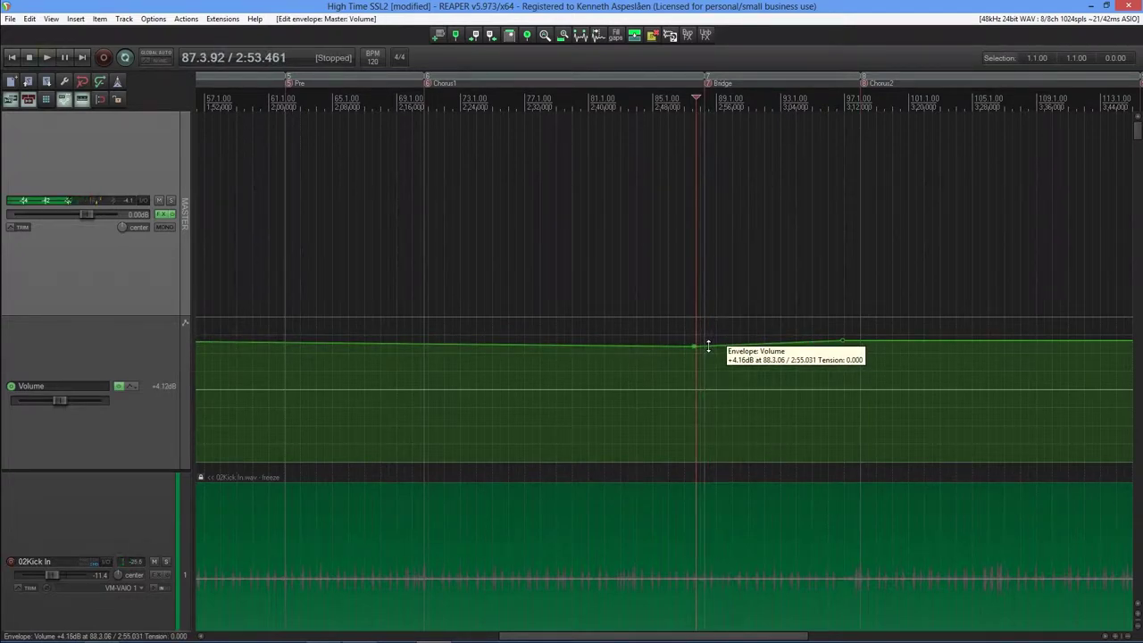
{"action": "key", "text": "space"}
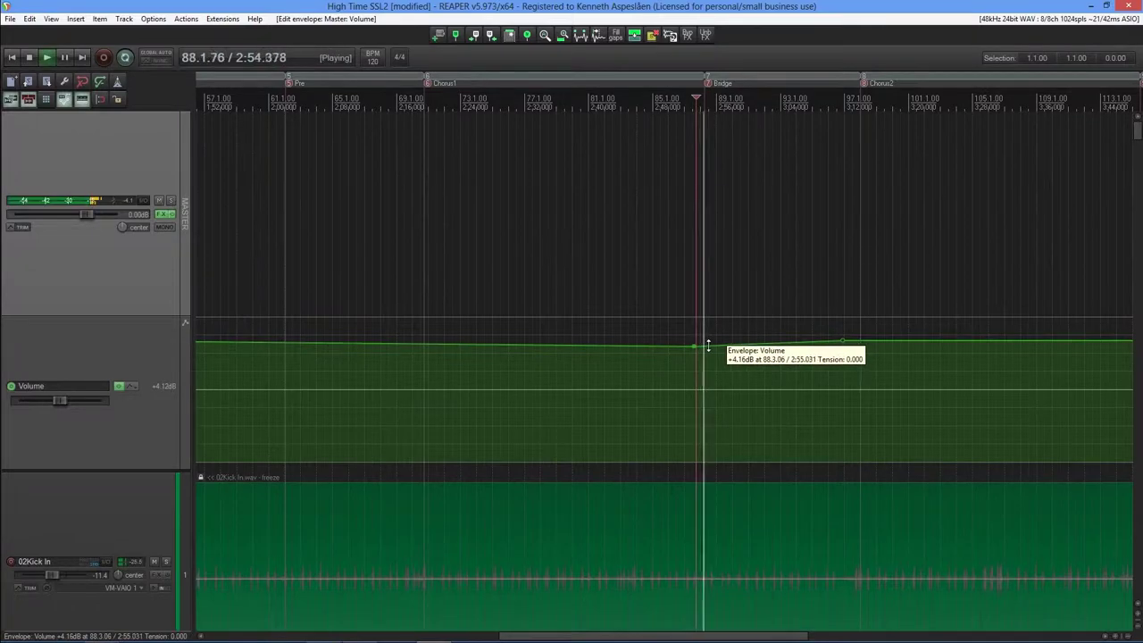
{"action": "key", "text": "space"}
{"action": "left_click_drag", "start_coordinate": [705, 346], "coordinate": [705, 354]}
{"action": "key", "text": "space"}
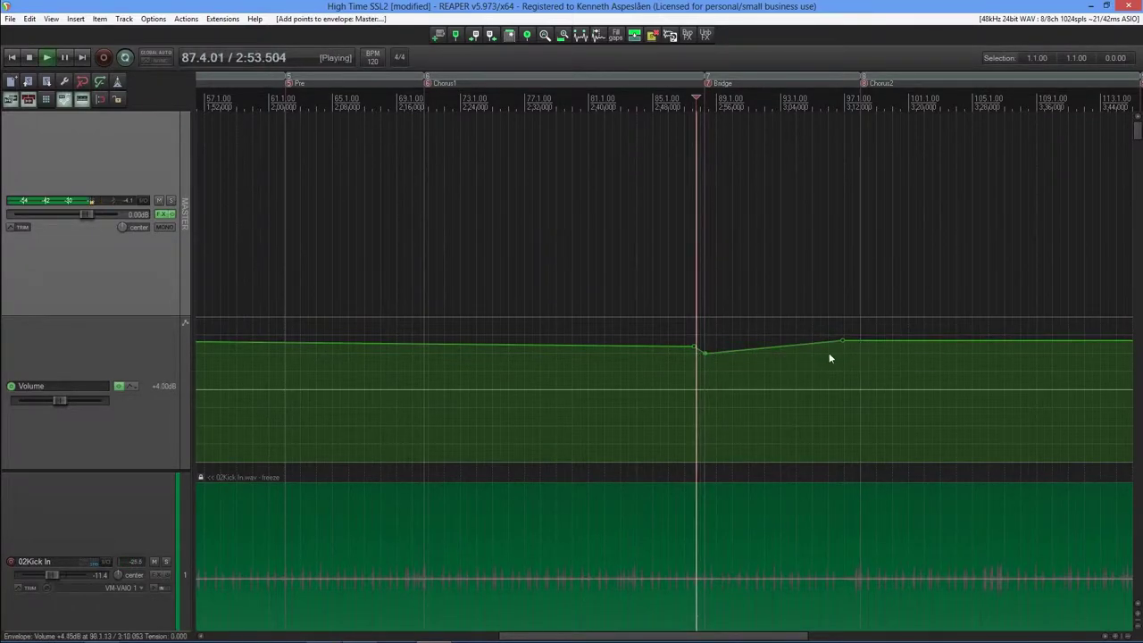
{"action": "scroll", "coordinate": [795, 390], "scroll_direction": "up", "scroll_amount": 3}
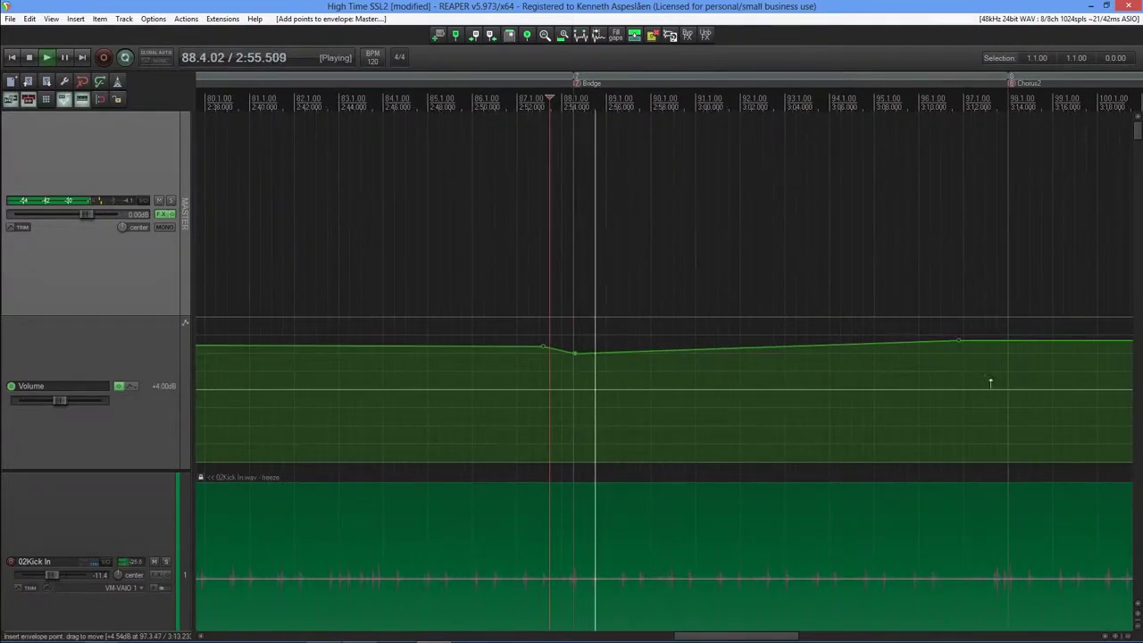
Add a +3.56 dB master volume point at 96.1.54 to hold the Bridge level flat, and listen to the rise into Chorus2
{"action": "mouse_move", "coordinate": [950, 343]}
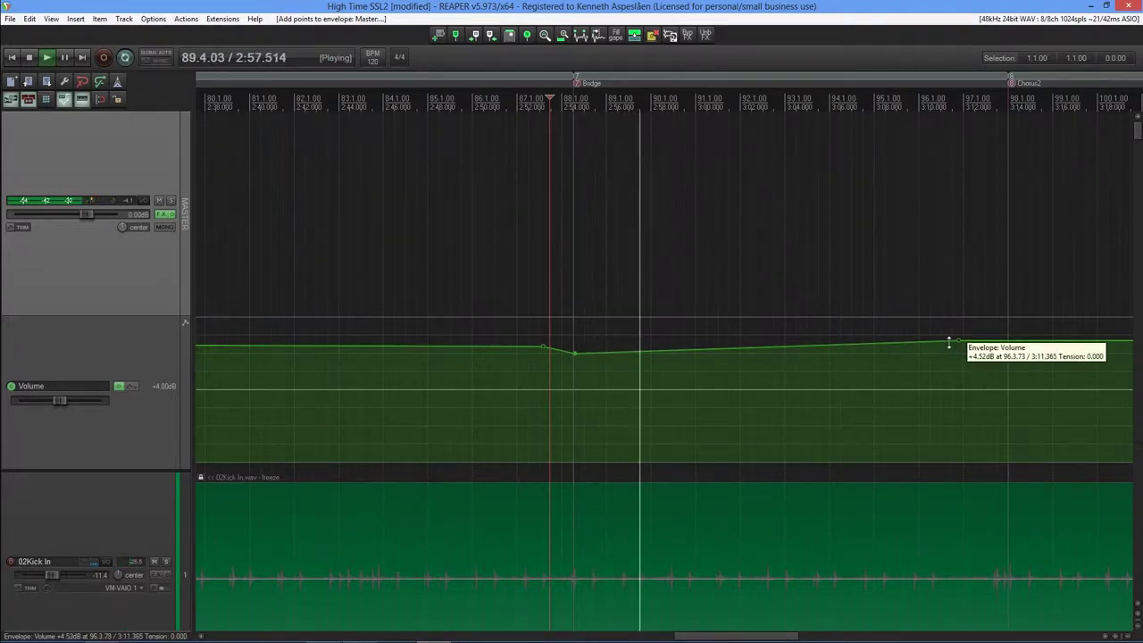
{"action": "left_click_drag", "start_coordinate": [924, 343], "coordinate": [924, 354]}
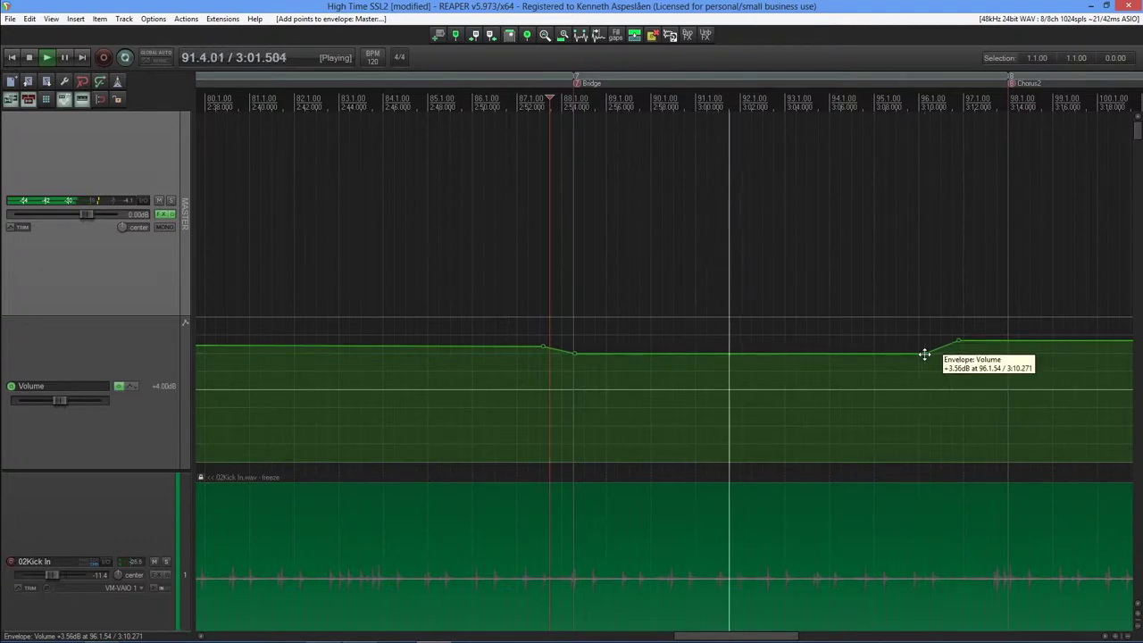
{"action": "scroll", "coordinate": [1008, 462], "scroll_direction": "up", "scroll_amount": 3}
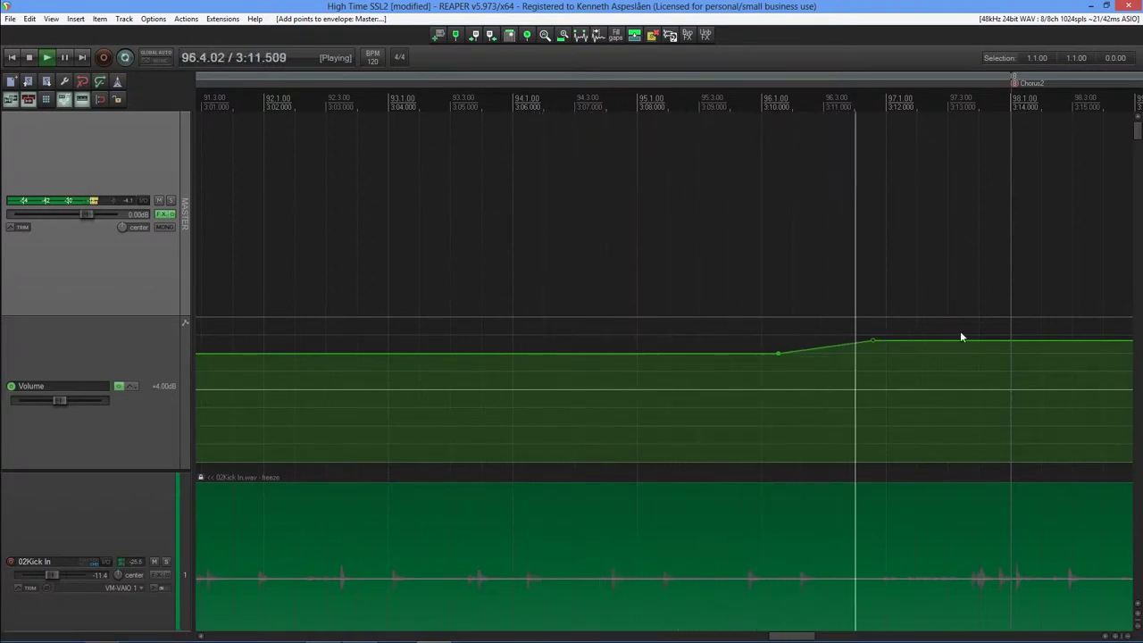
{"action": "key", "text": "space"}
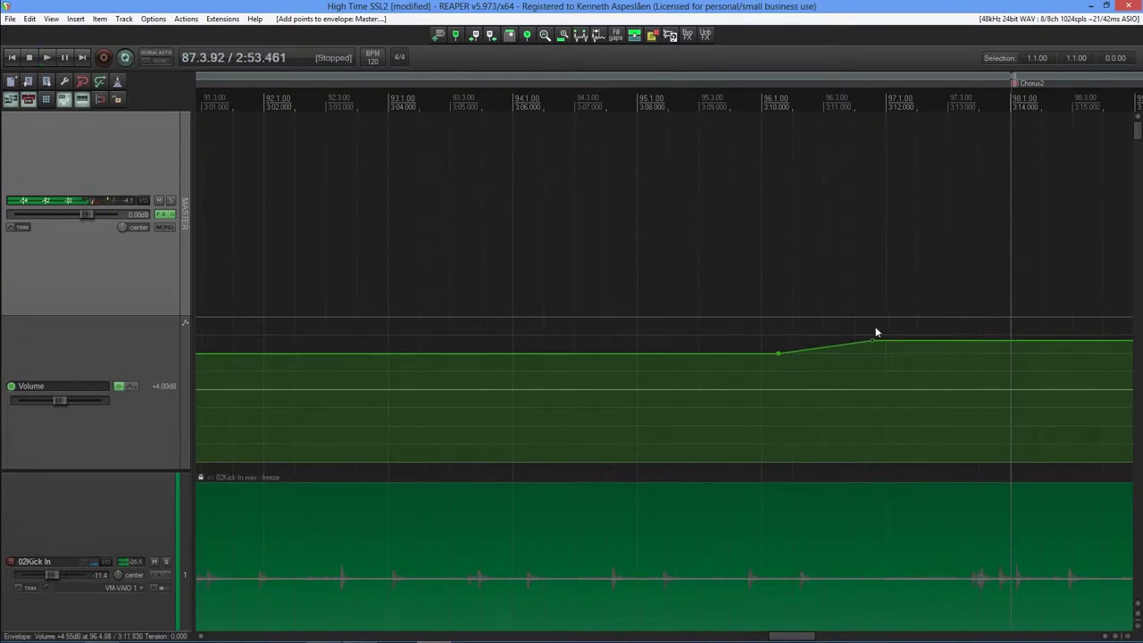
Step the master volume down from about +4.11 dB to about +3.53 dB at the start of Vers2 and play the change
{"action": "mouse_move", "coordinate": [880, 337]}
{"action": "scroll", "coordinate": [629, 358], "scroll_direction": "down", "scroll_amount": 8}
{"action": "key", "text": "space"}
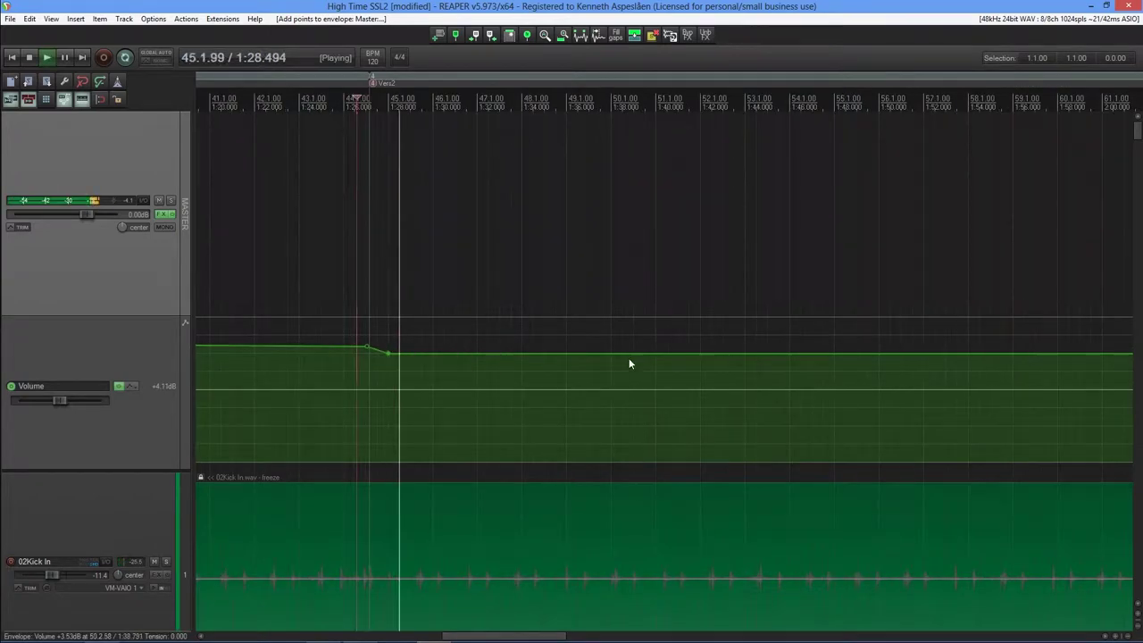
Move the master volume point at the end of the Bridge to 96.4.33 and lower the whole Bridge section further
{"action": "left_click_drag", "start_coordinate": [896, 350], "coordinate": [913, 366]}
{"action": "scroll", "coordinate": [929, 441], "scroll_direction": "up", "scroll_amount": 5}
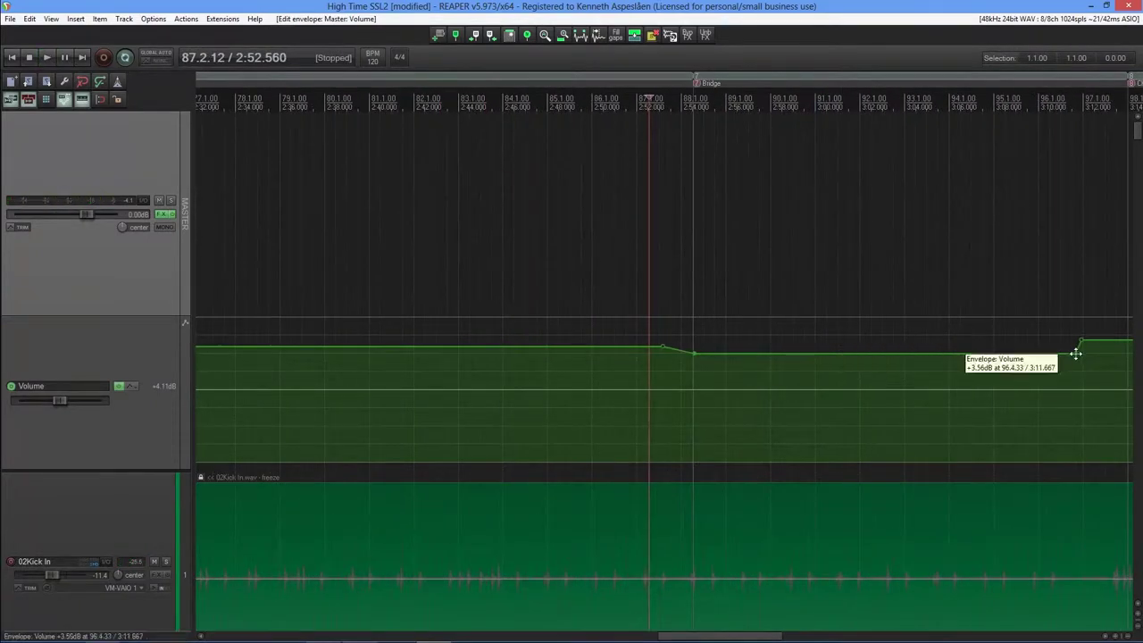
{"action": "scroll", "coordinate": [965, 371], "scroll_direction": "down", "scroll_amount": 5}
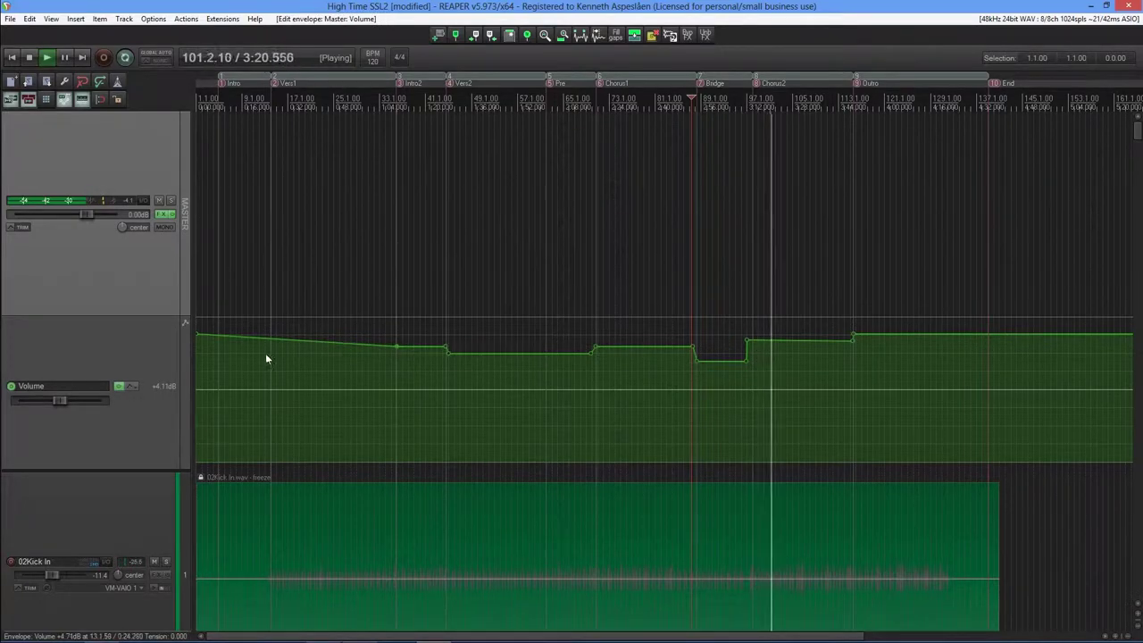
Add master volume points before Intro, Vers1 and Intro2, lowering the stretch up to Intro2 to about +3.6 dB
{"action": "left_click_drag", "start_coordinate": [326, 340], "coordinate": [265, 352]}
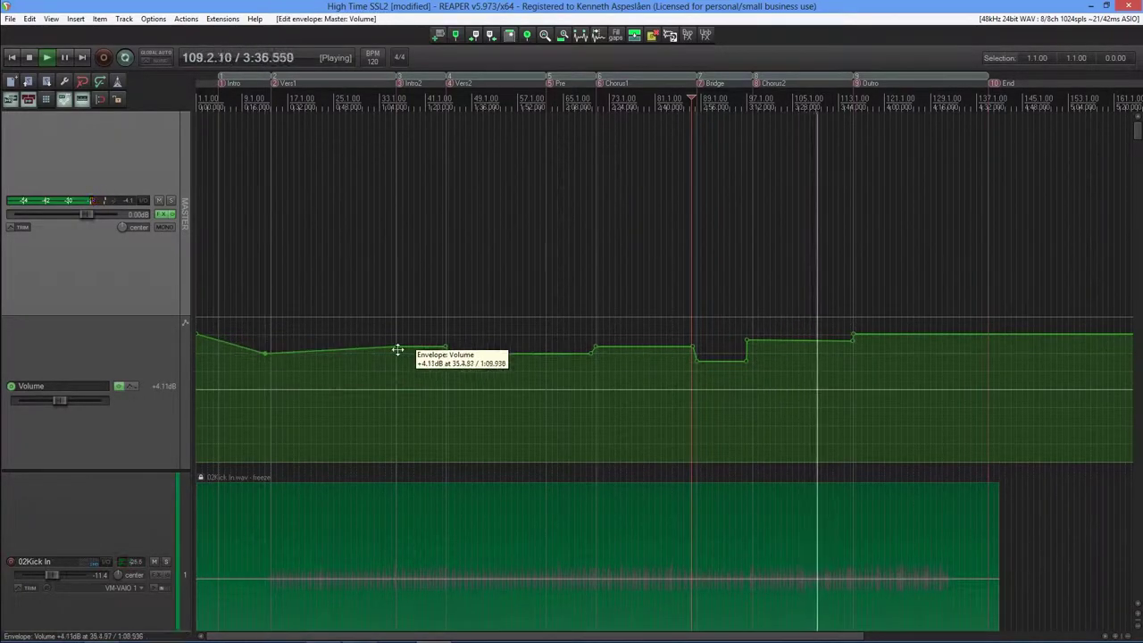
{"action": "left_click_drag", "start_coordinate": [398, 350], "coordinate": [390, 354]}
{"action": "left_click_drag", "start_coordinate": [215, 340], "coordinate": [212, 350]}
{"action": "key", "text": "space"}
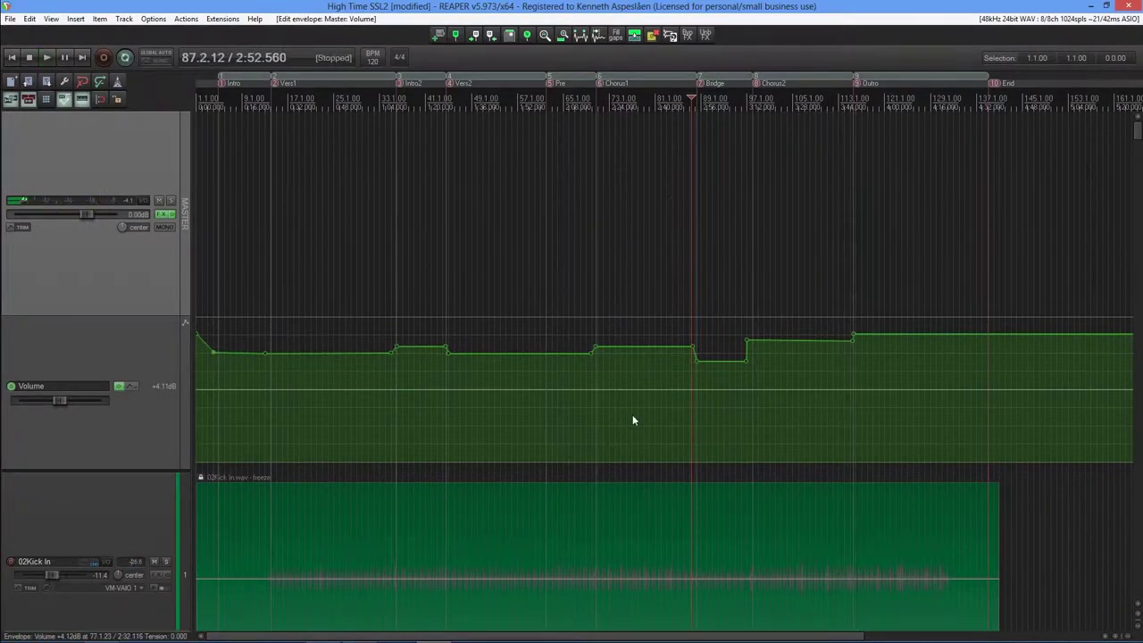
Audition the Intro and lower its master volume to +2.70 dB with a point at 4.2.61
{"action": "scroll", "coordinate": [277, 367], "scroll_direction": "up", "scroll_amount": 5}
{"action": "left_click", "coordinate": [376, 361]}
{"action": "key", "text": "space"}
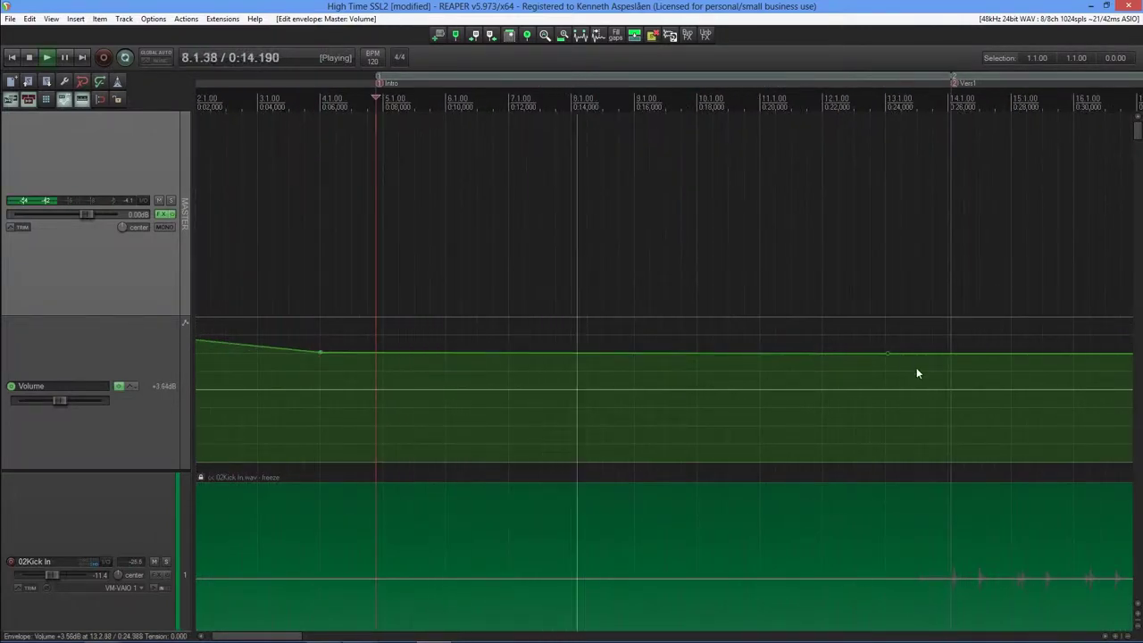
{"action": "key", "text": "space"}
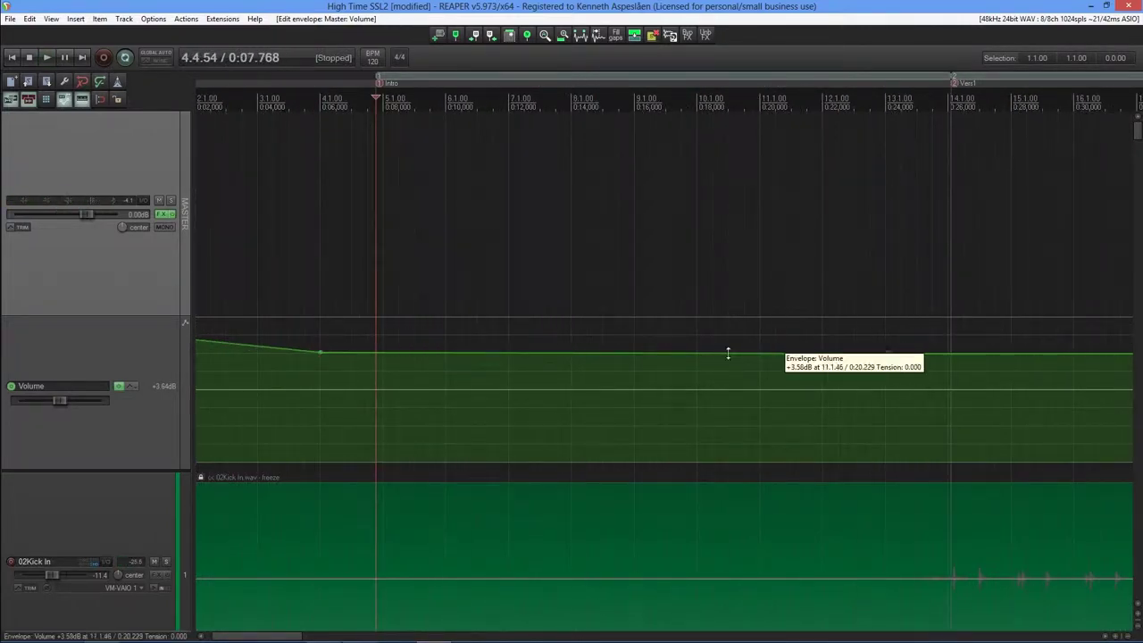
{"action": "left_click", "coordinate": [345, 353]}
{"action": "left_click", "coordinate": [873, 357]}
{"action": "left_click_drag", "start_coordinate": [345, 353], "coordinate": [345, 363]}
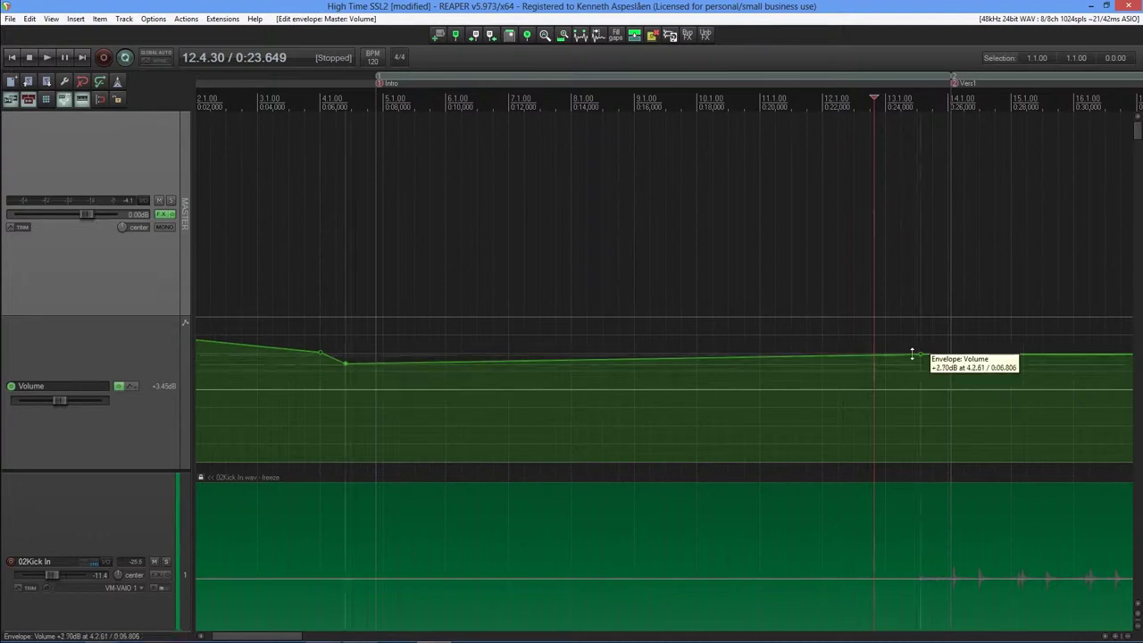
Add a +2.75 dB master volume point at 13.2.79, just before Vers1, and play the transition from Intro into the verse
{"action": "left_click_drag", "start_coordinate": [914, 354], "coordinate": [914, 362]}
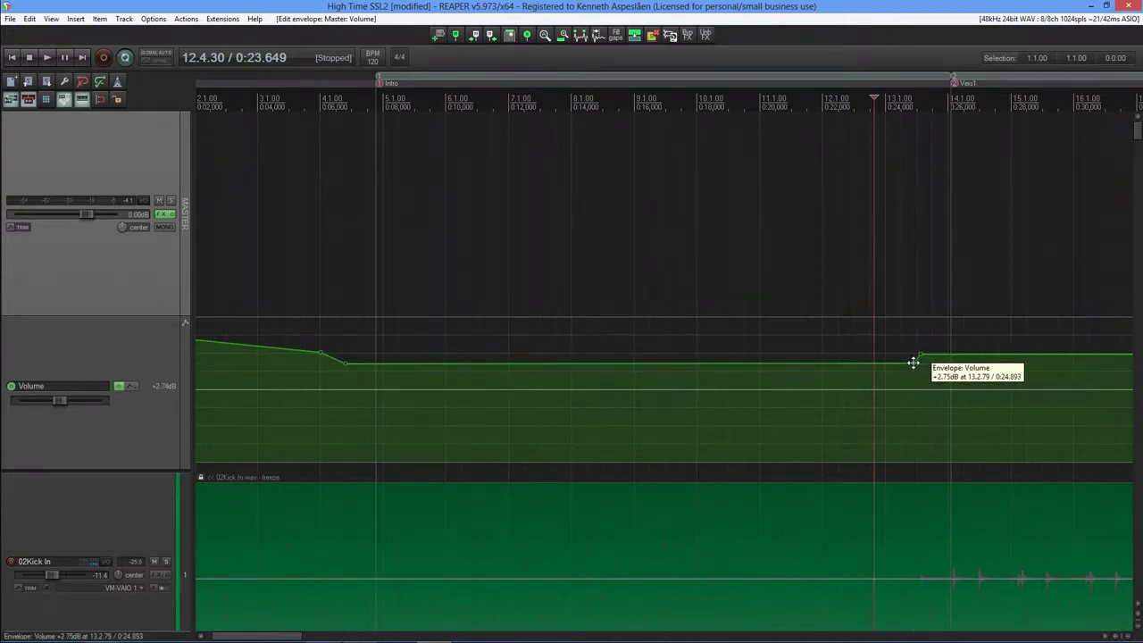
{"action": "key", "text": "space"}
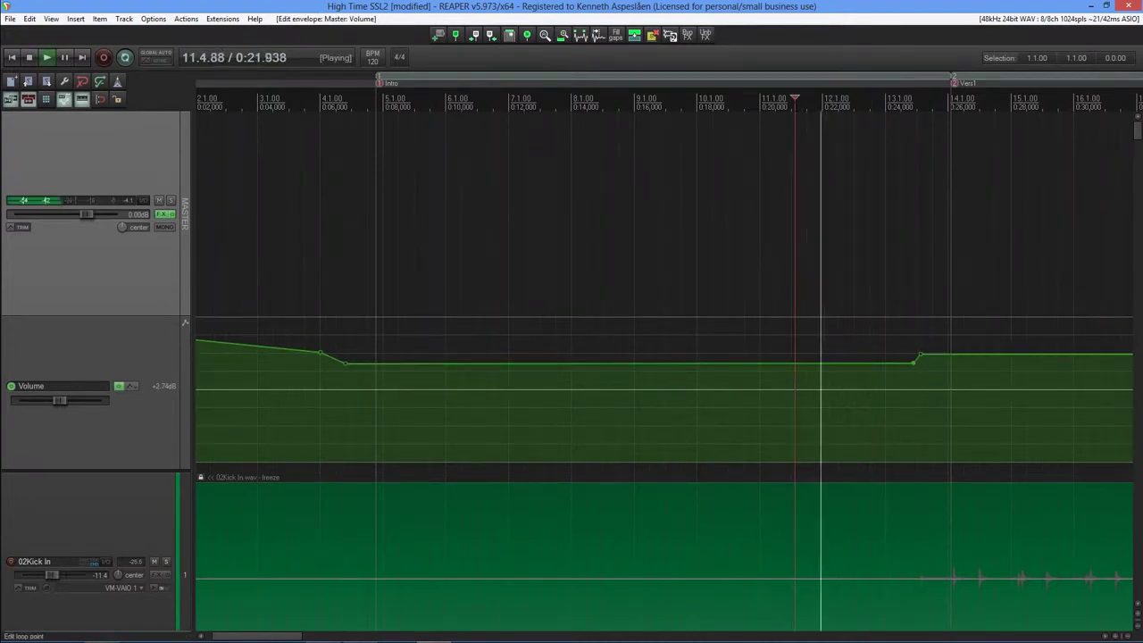
{"action": "scroll", "coordinate": [1044, 405], "scroll_direction": "down", "scroll_amount": 4}
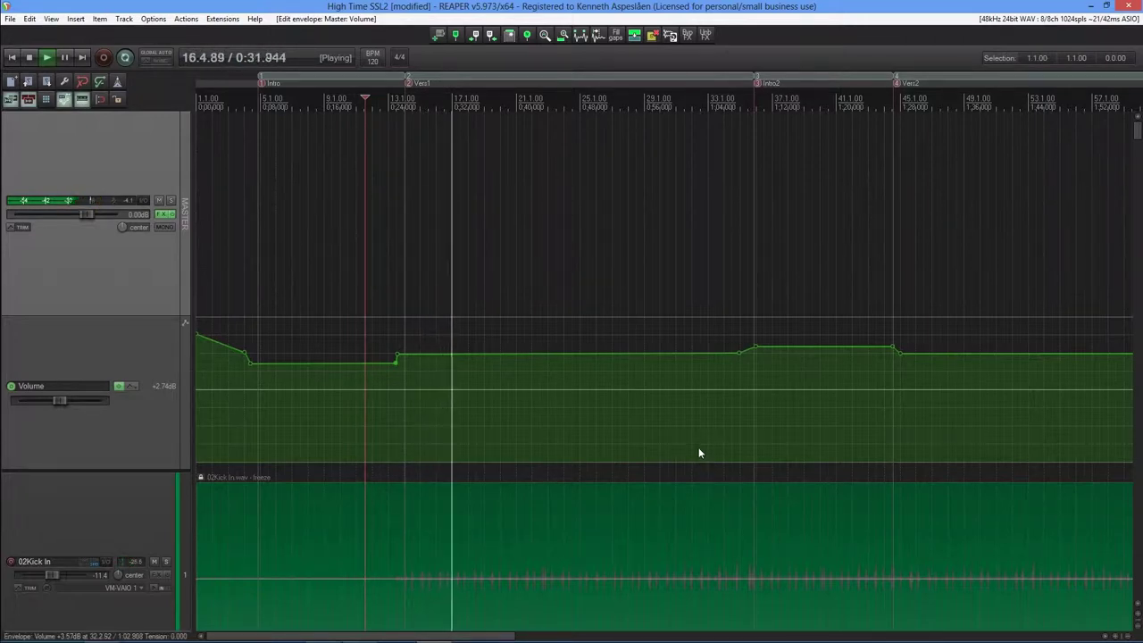
{"action": "scroll", "coordinate": [698, 454], "scroll_direction": "down", "scroll_amount": 2}
{"action": "scroll", "coordinate": [699, 453], "scroll_direction": "up", "scroll_amount": 2}
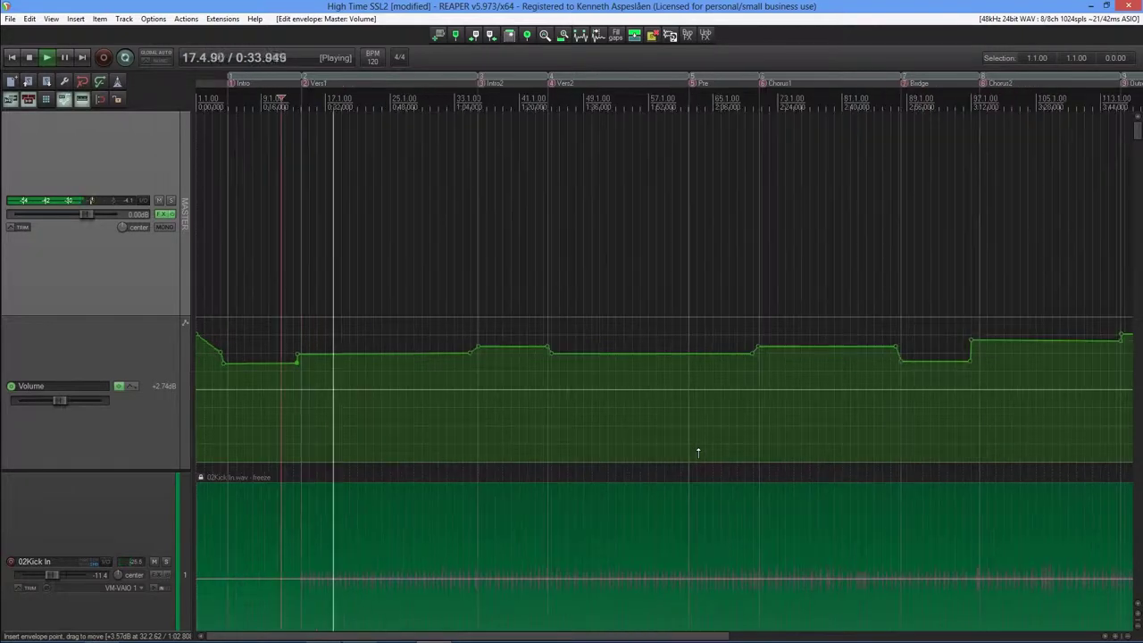
Play through Vers1, Intro2 and into Vers2, examining the master volume changes at the section transitions
{"action": "scroll", "coordinate": [518, 441], "scroll_direction": "right", "scroll_amount": 3}
{"action": "scroll", "coordinate": [350, 445], "scroll_direction": "up", "scroll_amount": 4}
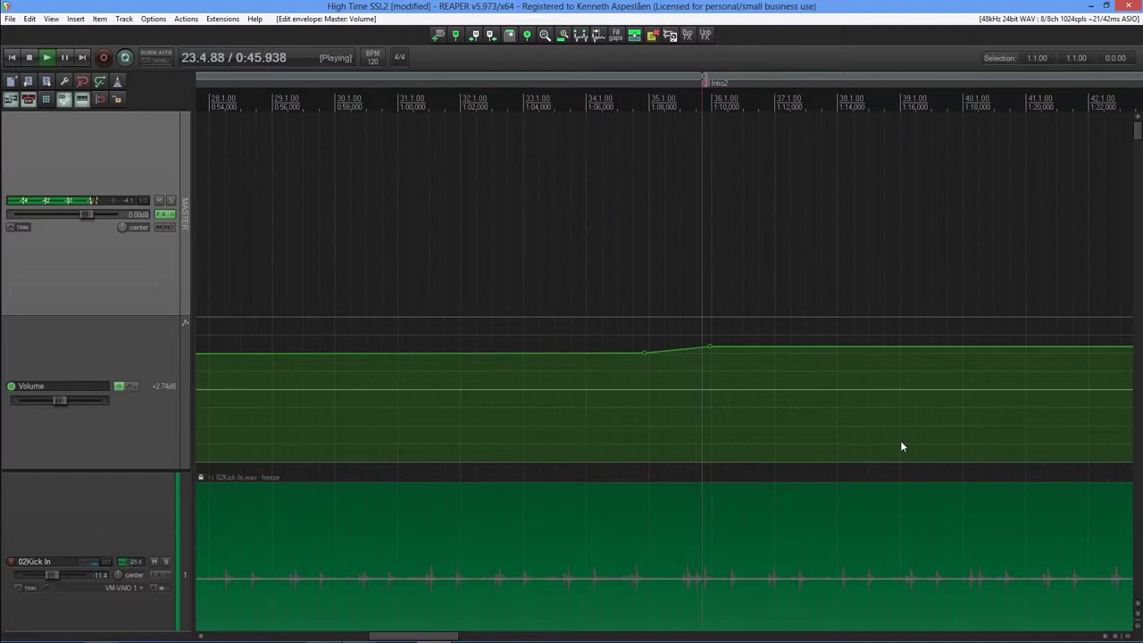
{"action": "scroll", "coordinate": [900, 441], "scroll_direction": "down", "scroll_amount": 5}
{"action": "scroll", "coordinate": [905, 438], "scroll_direction": "down", "scroll_amount": 3}
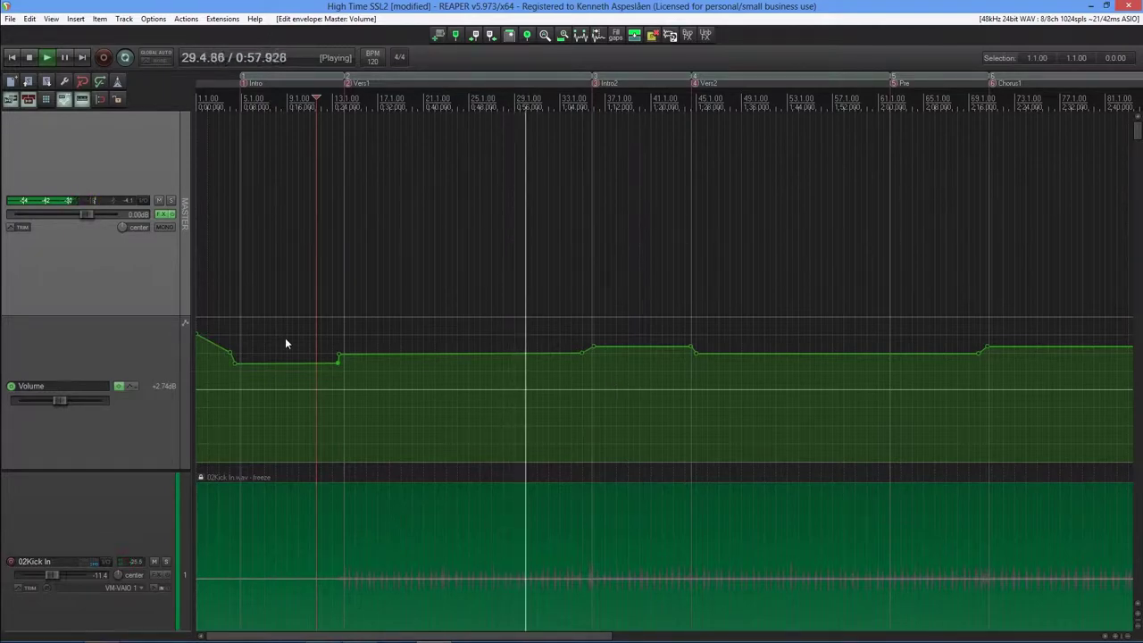
{"action": "scroll", "coordinate": [634, 456], "scroll_direction": "up", "scroll_amount": 5}
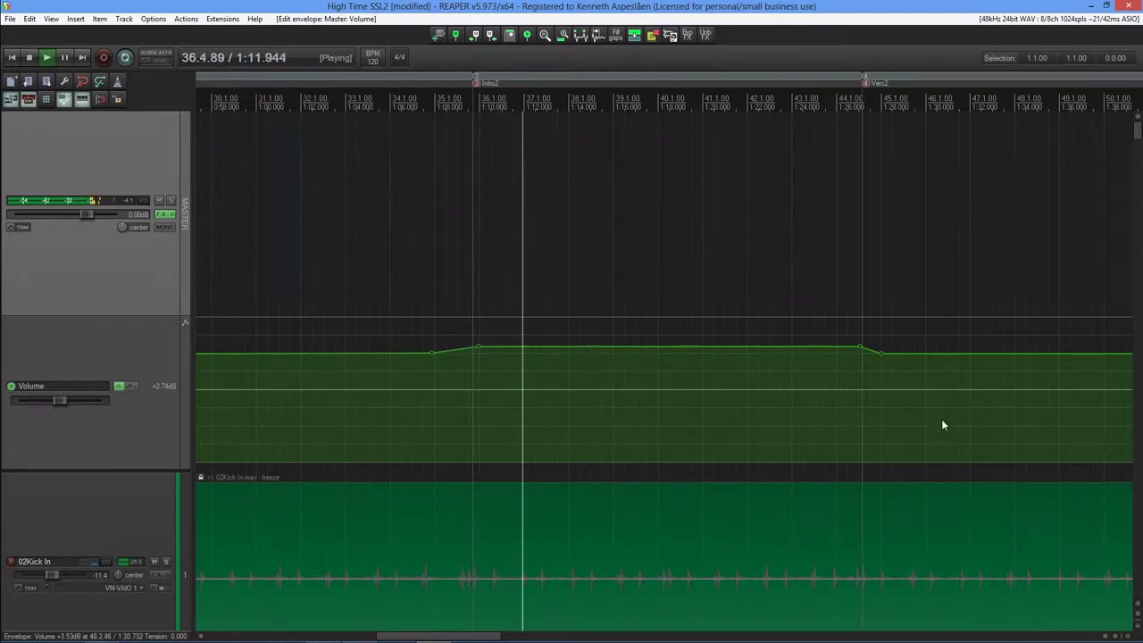
{"action": "scroll", "coordinate": [942, 426], "scroll_direction": "down", "scroll_amount": 5}
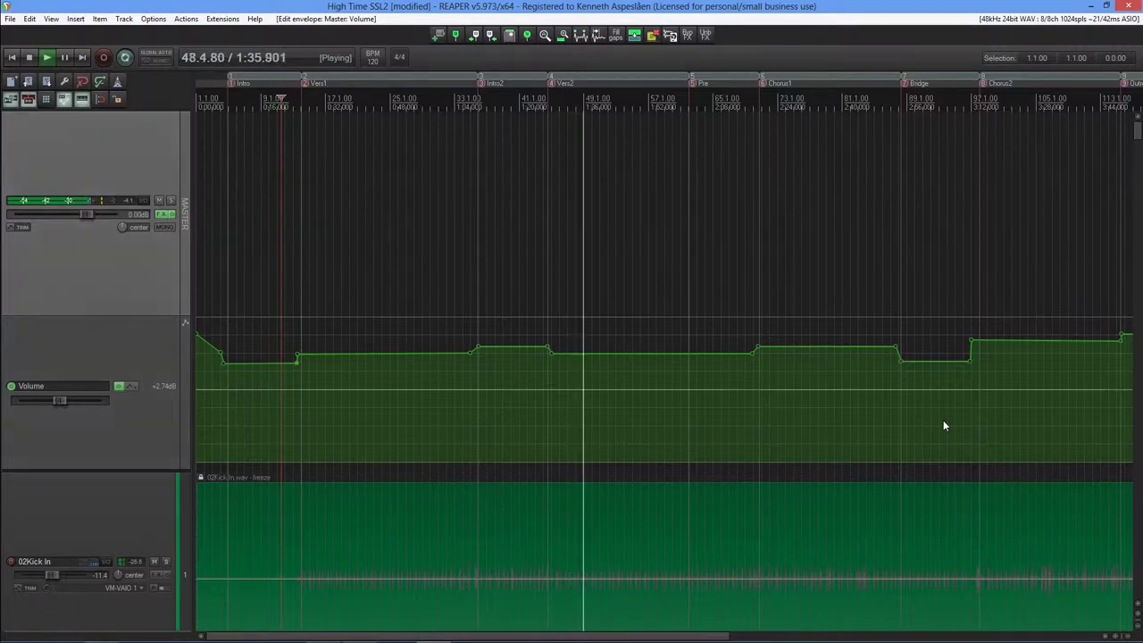
Continue playback from the Chorus2 marker into the Outro and review the master volume automation across the whole song
{"action": "key", "text": "8"}
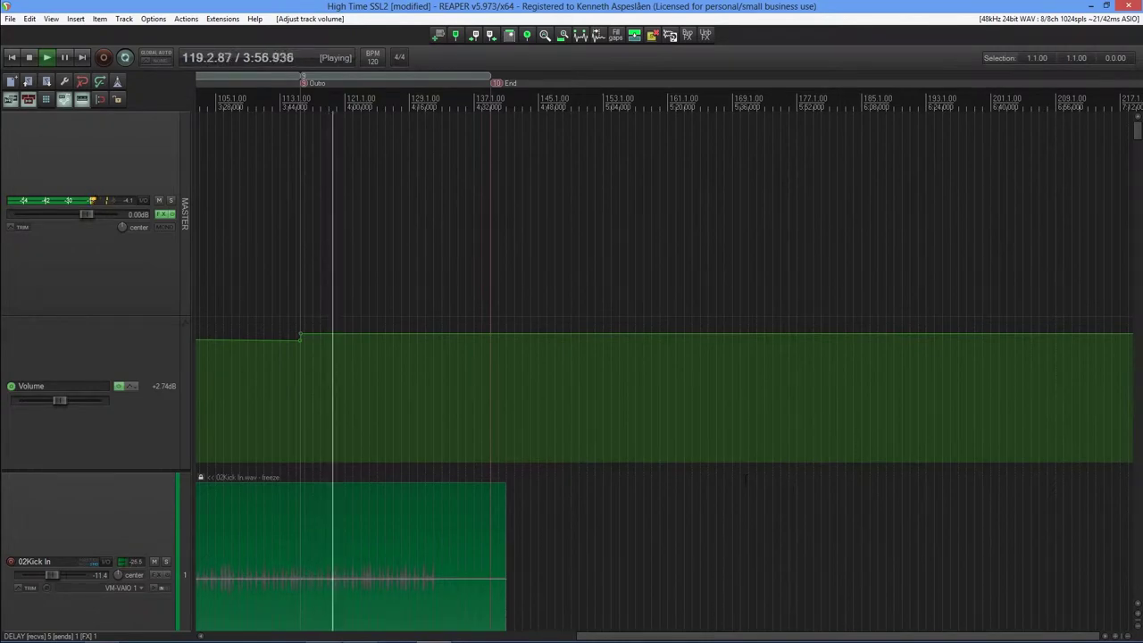
{"action": "left_click", "coordinate": [546, 36]}
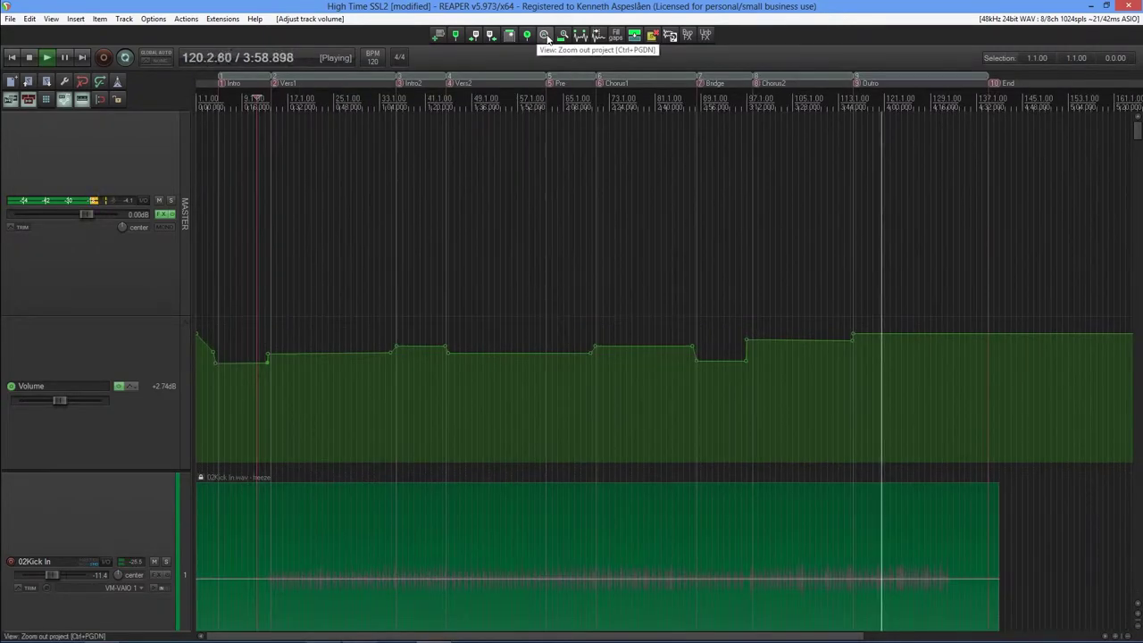